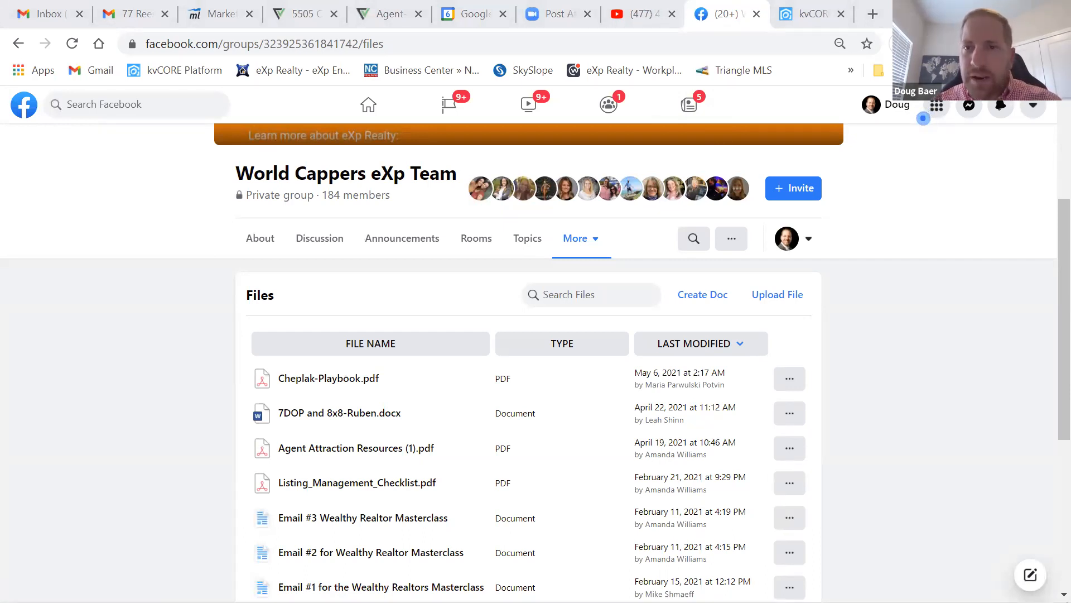
- Switch to the kvCORE dashboard and browse today's 5 calls, 1 task and the recent activity feed
{"action": "left_click", "coordinate": [804, 16]}
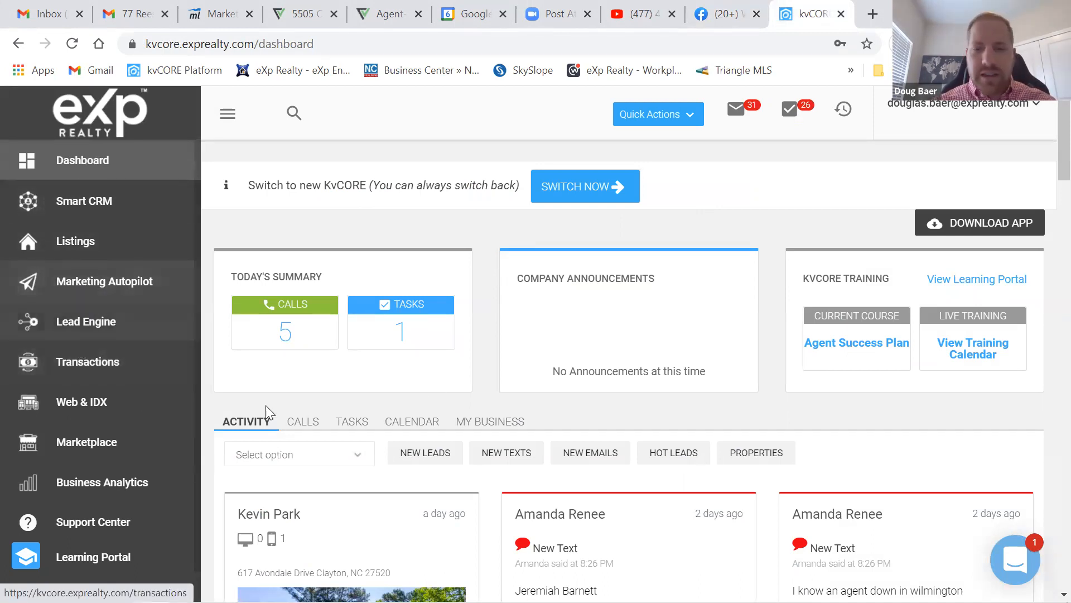
{"action": "scroll", "coordinate": [536, 356], "scroll_direction": "down", "scroll_amount": 3}
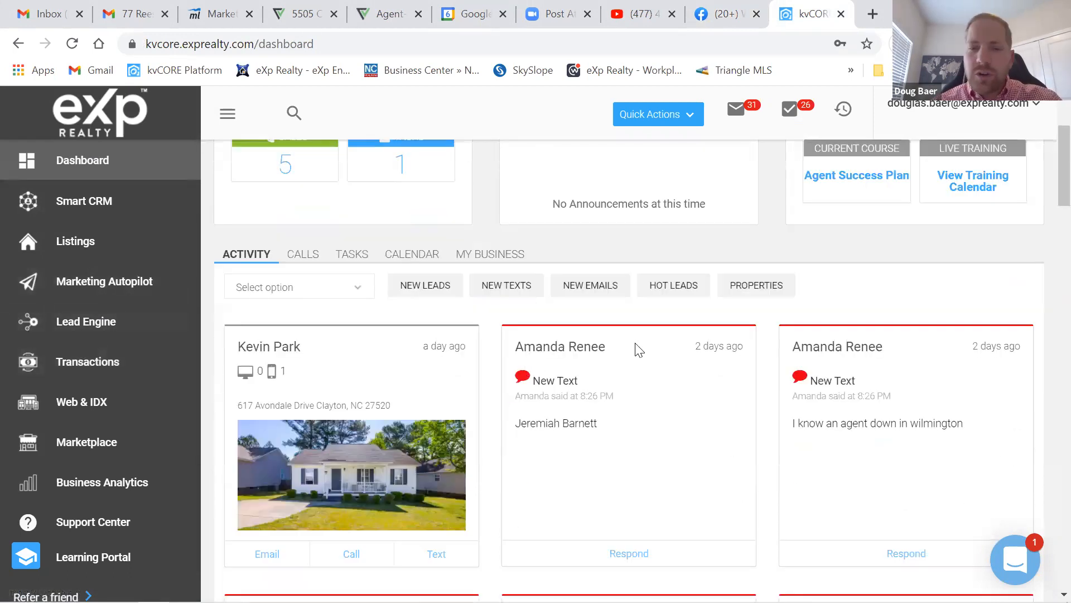
{"action": "scroll", "coordinate": [639, 351], "scroll_direction": "up", "scroll_amount": 2}
{"action": "scroll", "coordinate": [630, 356], "scroll_direction": "up", "scroll_amount": 2}
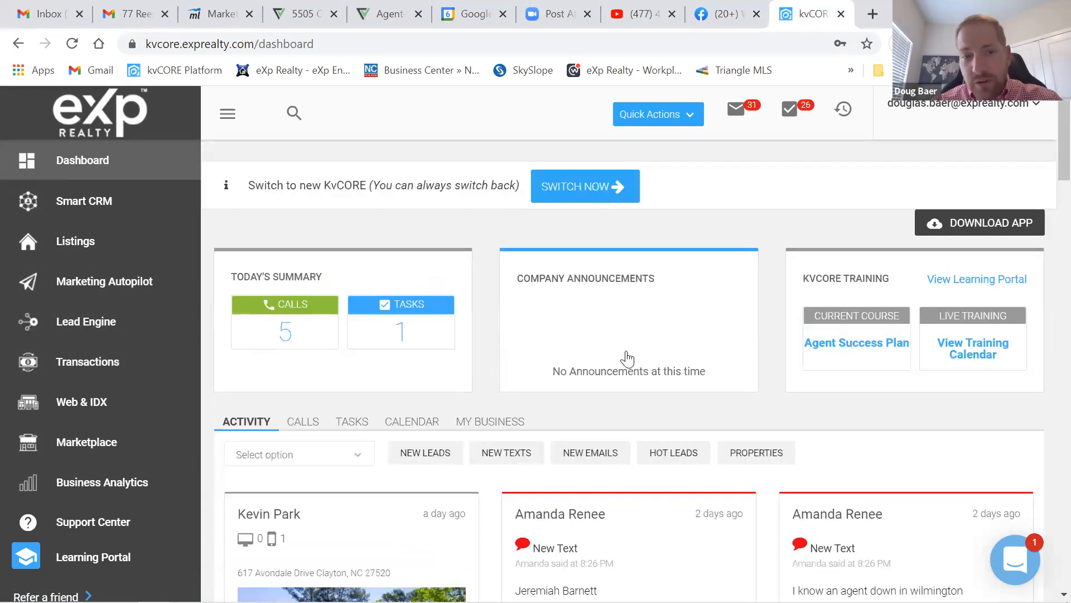
{"action": "scroll", "coordinate": [606, 362], "scroll_direction": "down", "scroll_amount": 3}
{"action": "scroll", "coordinate": [606, 362], "scroll_direction": "up", "scroll_amount": 3}
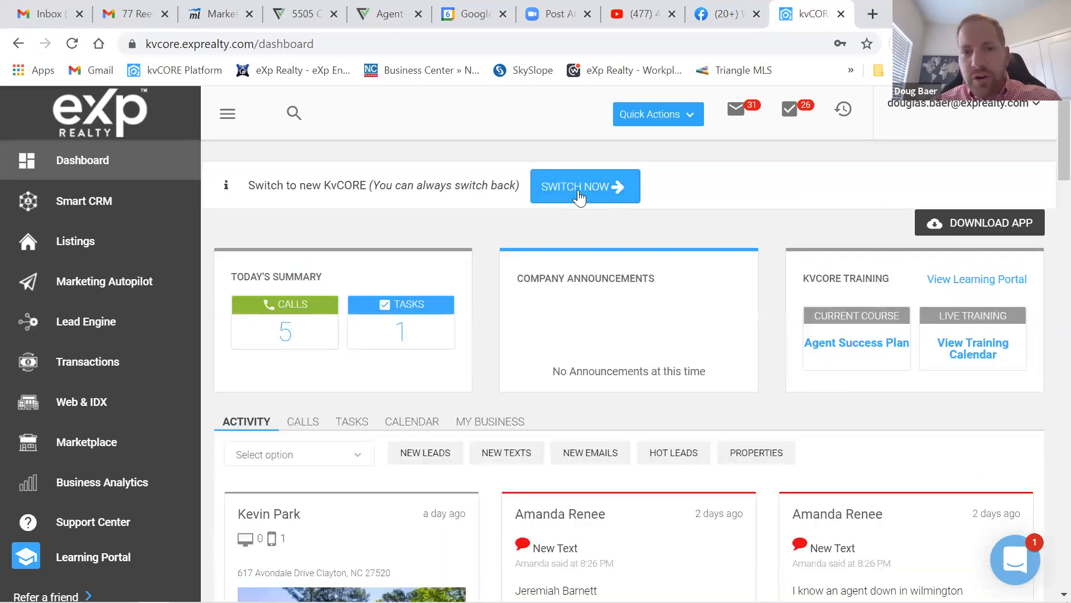
{"action": "scroll", "coordinate": [636, 323], "scroll_direction": "down", "scroll_amount": 3}
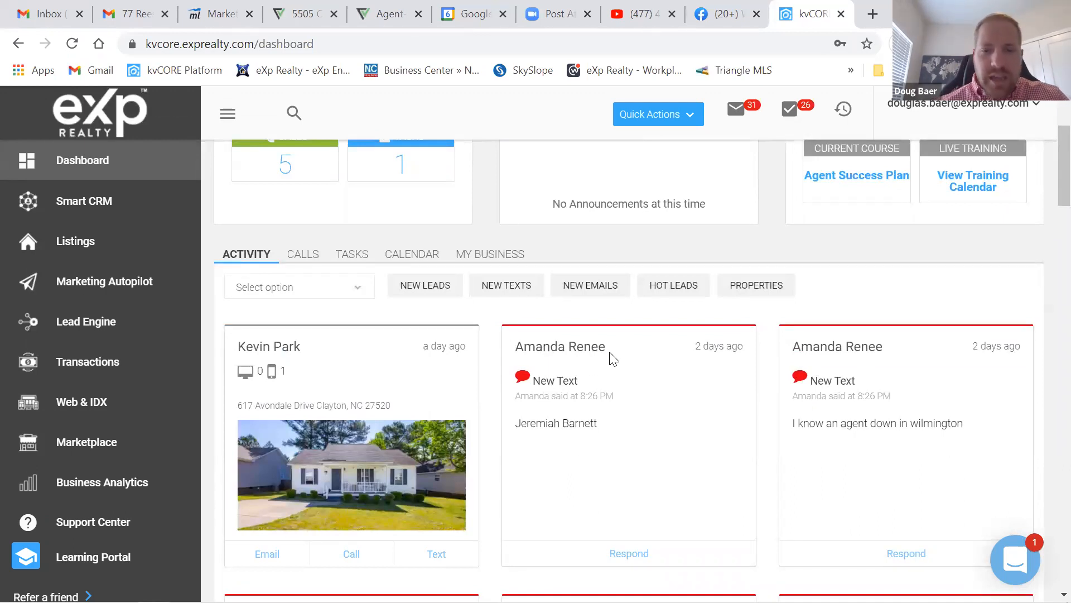
{"action": "scroll", "coordinate": [622, 418], "scroll_direction": "down", "scroll_amount": 3}
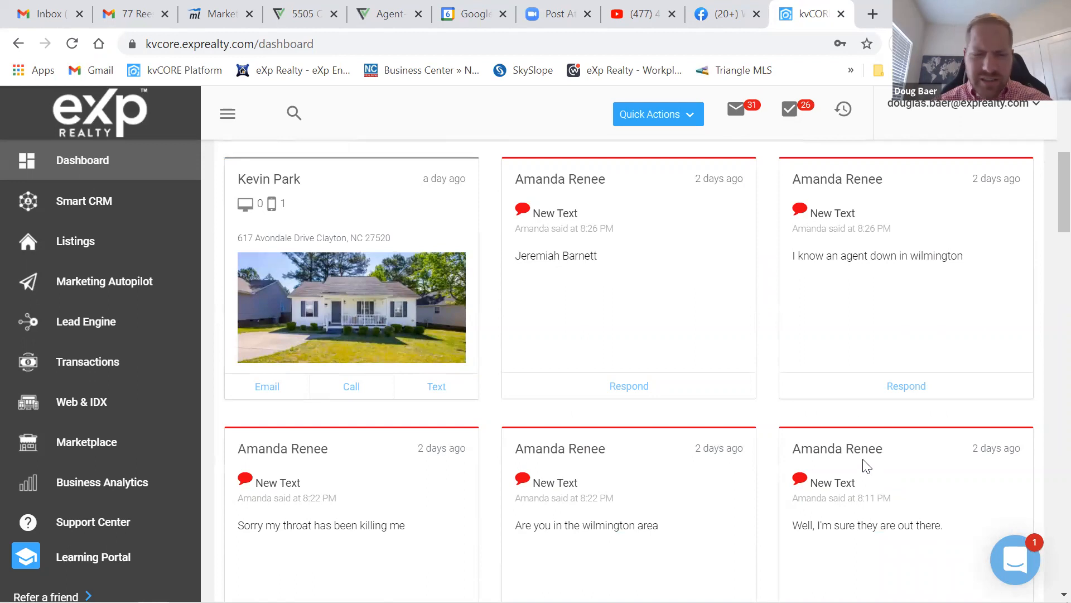
{"action": "scroll", "coordinate": [757, 378], "scroll_direction": "up", "scroll_amount": 1}
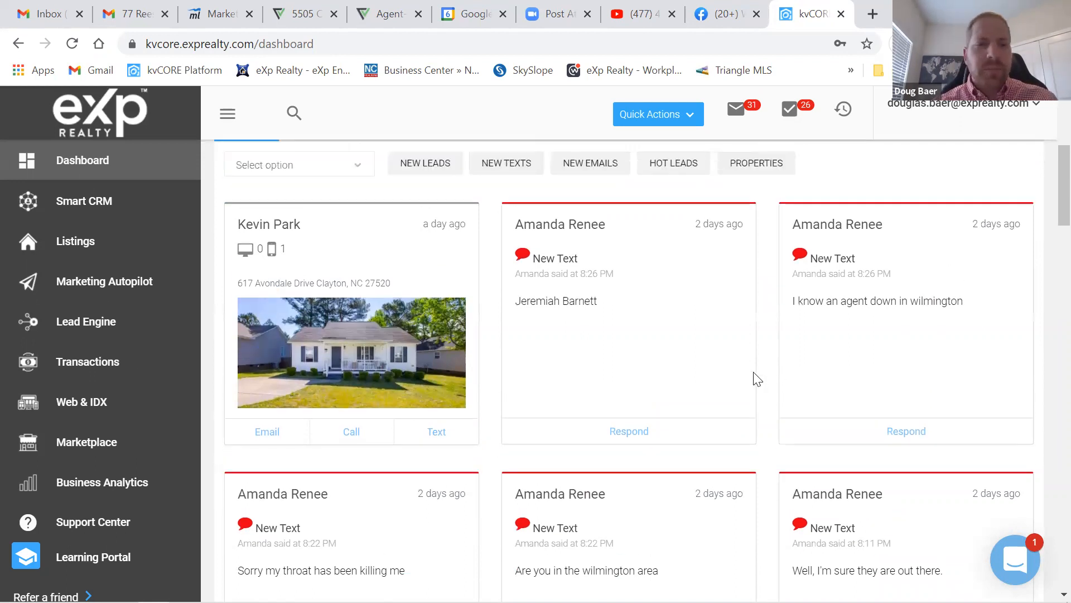
{"action": "scroll", "coordinate": [757, 379], "scroll_direction": "up", "scroll_amount": 1}
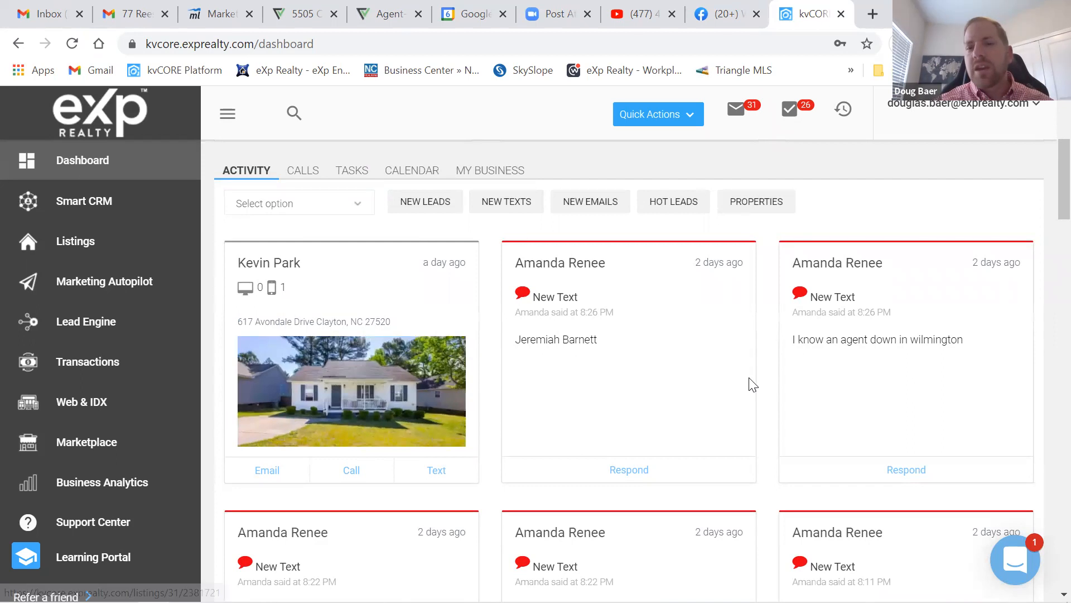
{"action": "scroll", "coordinate": [760, 321], "scroll_direction": "down", "scroll_amount": 6}
{"action": "scroll", "coordinate": [760, 321], "scroll_direction": "up", "scroll_amount": 8}
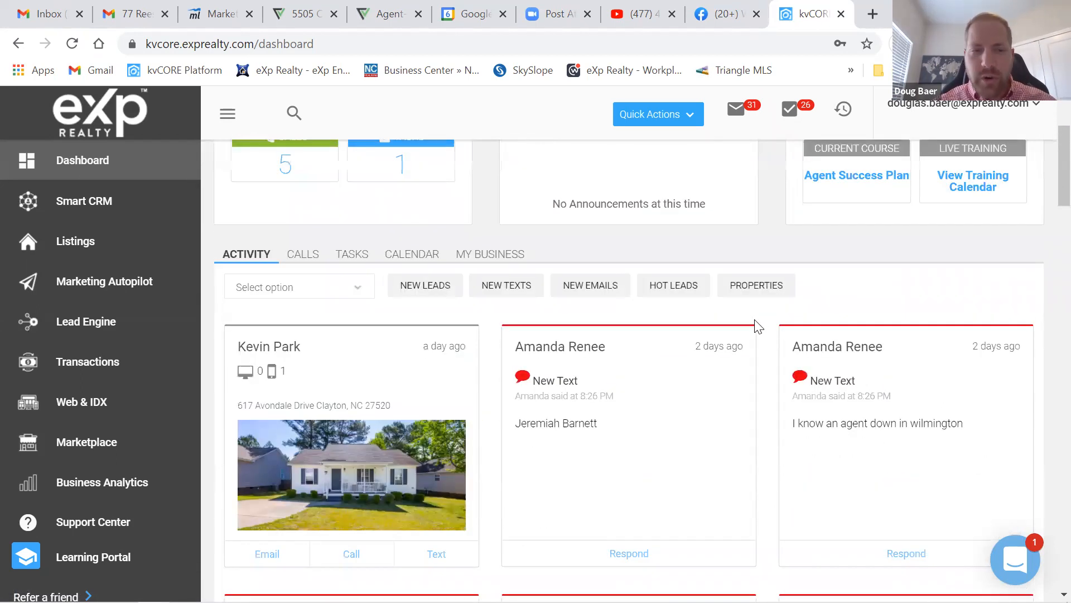
{"action": "scroll", "coordinate": [613, 370], "scroll_direction": "up", "scroll_amount": 2}
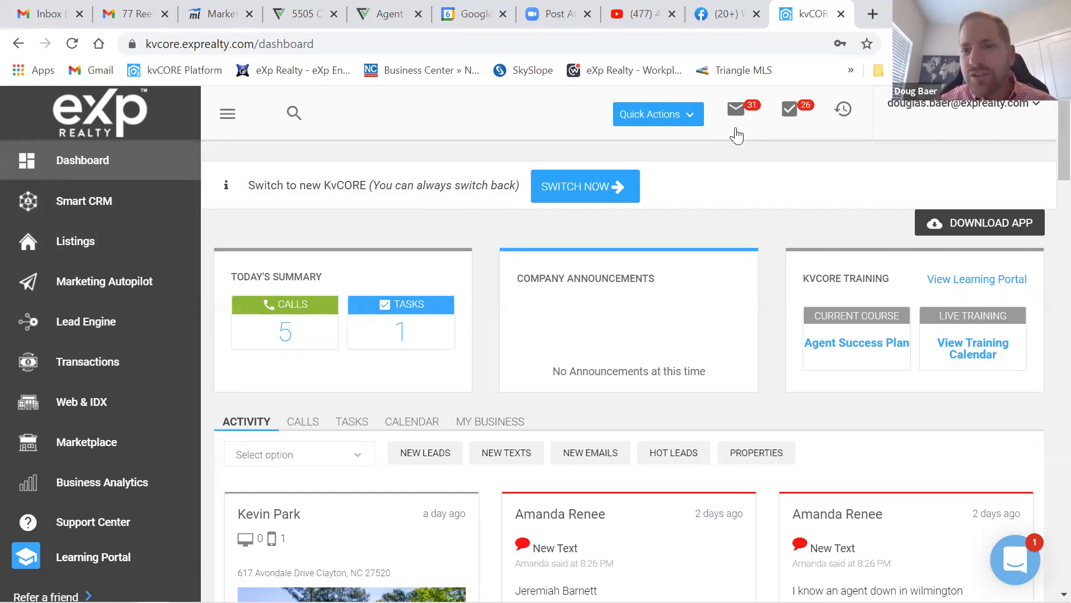
{"action": "left_click", "coordinate": [790, 112]}
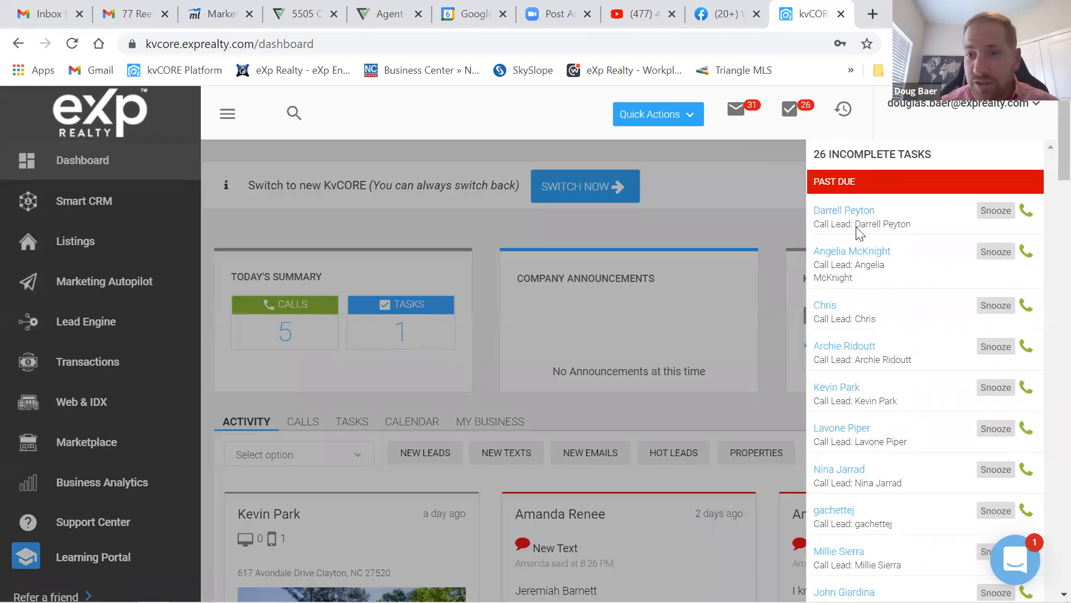
{"action": "scroll", "coordinate": [895, 365], "scroll_direction": "down", "scroll_amount": 5}
{"action": "scroll", "coordinate": [887, 360], "scroll_direction": "up", "scroll_amount": 5}
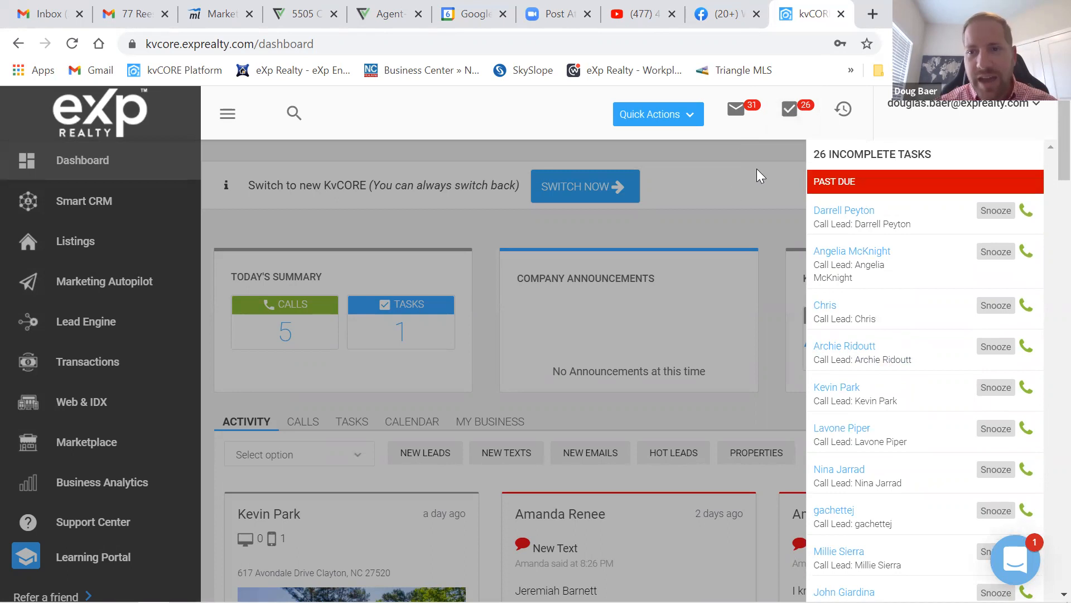
{"action": "left_click", "coordinate": [707, 169]}
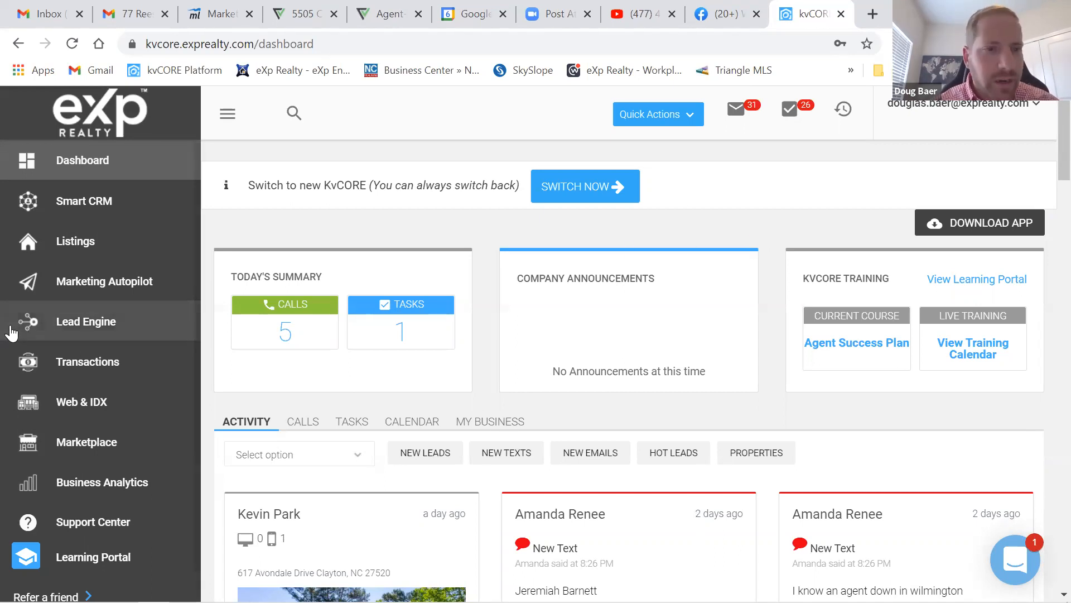
- Go to Marketing Autopilot, start a campaign, and expand the System Campaigns (24) list
{"action": "left_click", "coordinate": [82, 286]}
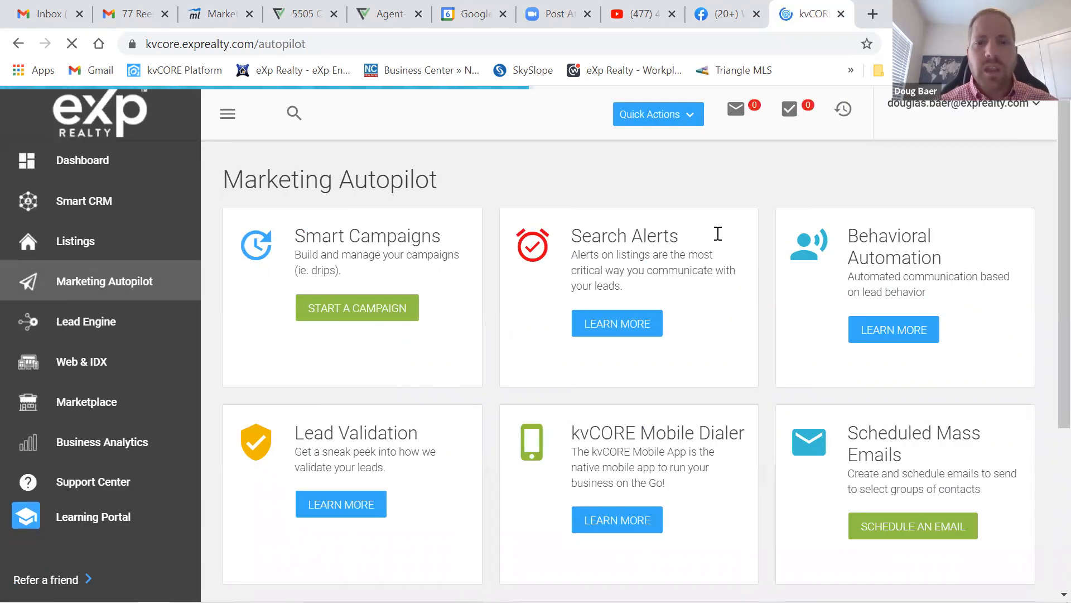
{"action": "left_click", "coordinate": [355, 316]}
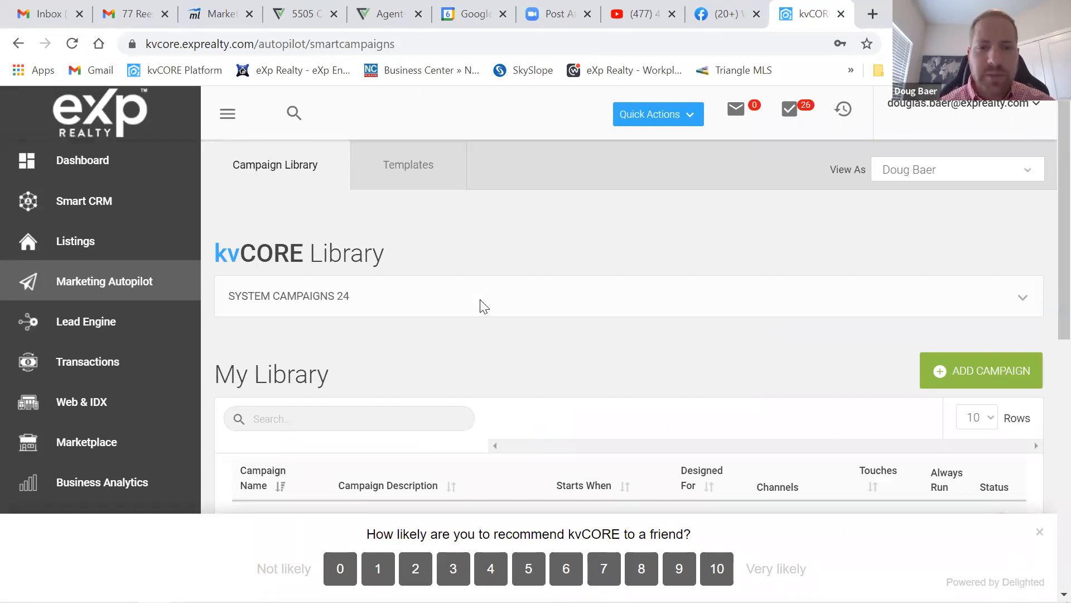
{"action": "left_click", "coordinate": [1022, 296]}
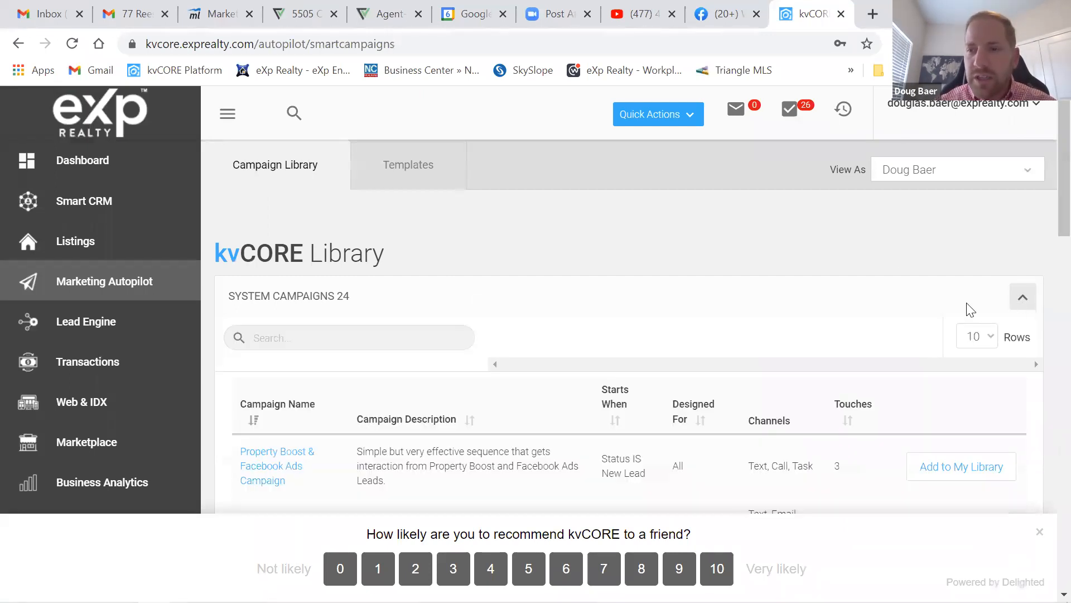
{"action": "scroll", "coordinate": [707, 296], "scroll_direction": "down", "scroll_amount": 3}
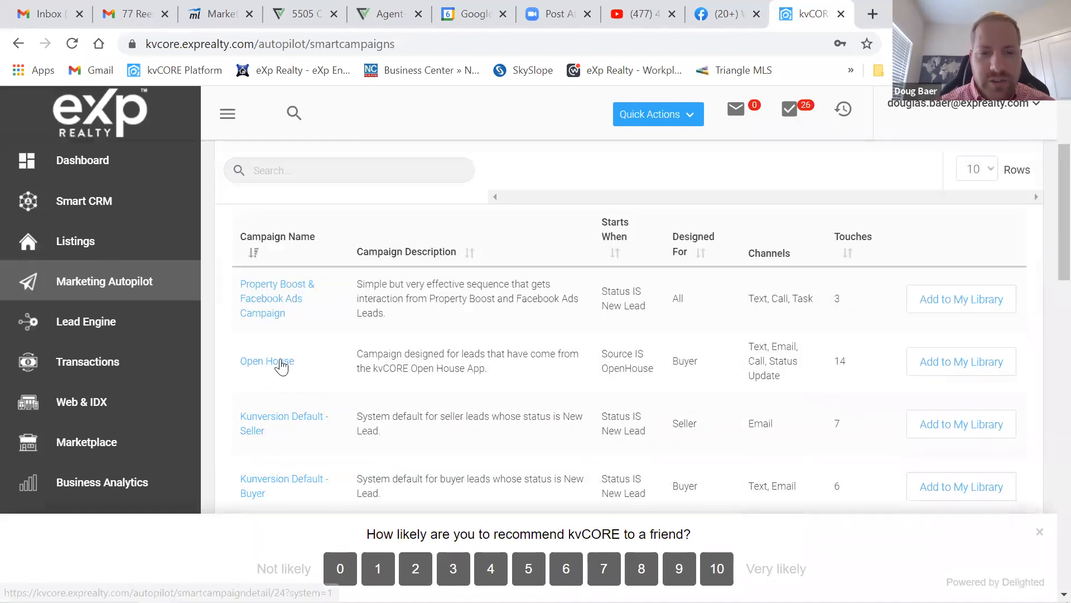
{"action": "scroll", "coordinate": [390, 396], "scroll_direction": "down", "scroll_amount": 3}
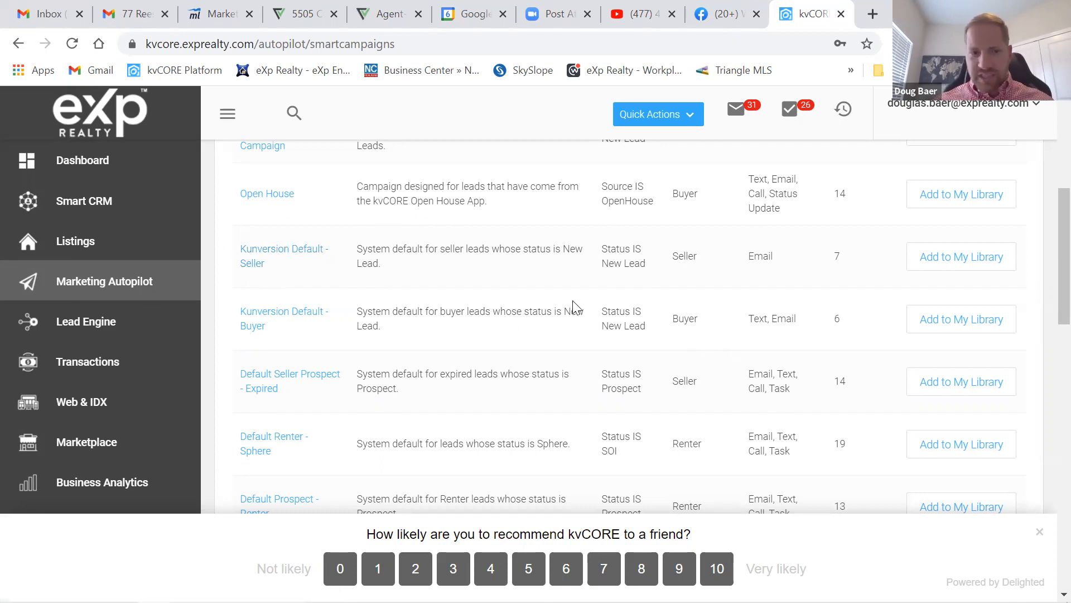
{"action": "scroll", "coordinate": [573, 300], "scroll_direction": "down", "scroll_amount": 6}
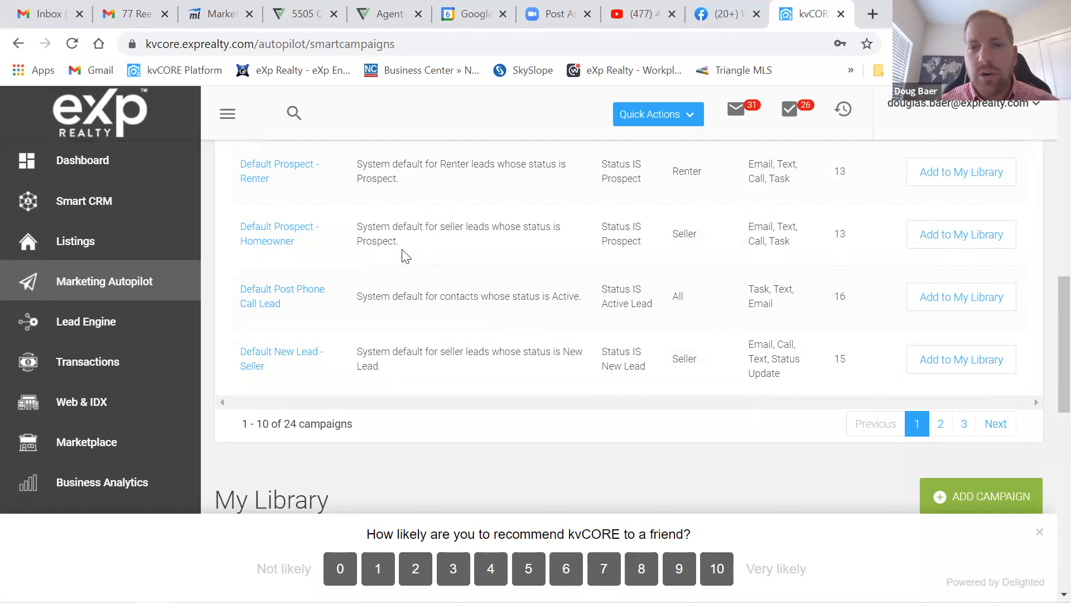
{"action": "scroll", "coordinate": [461, 307], "scroll_direction": "up", "scroll_amount": 10}
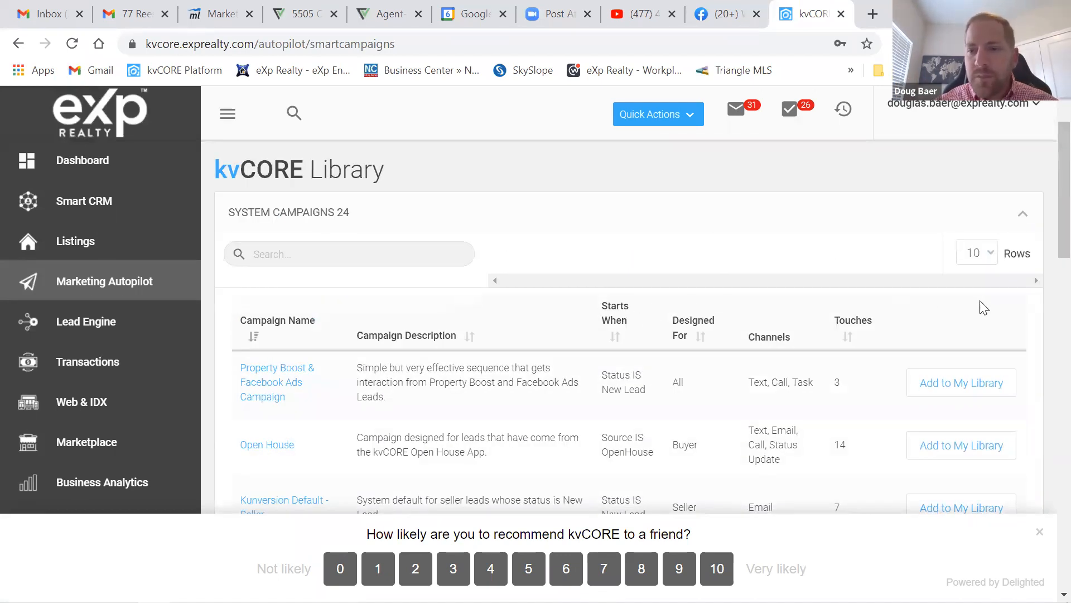
{"action": "scroll", "coordinate": [809, 339], "scroll_direction": "down", "scroll_amount": 12}
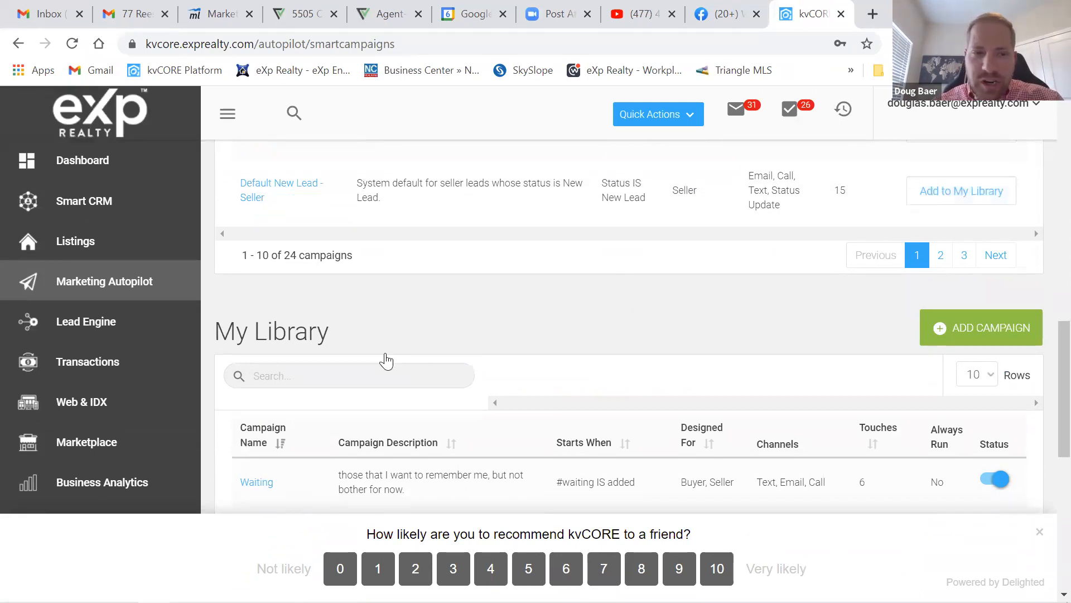
- Show 20 campaigns per page and scroll through the My Library table
{"action": "scroll", "coordinate": [385, 359], "scroll_direction": "down", "scroll_amount": 3}
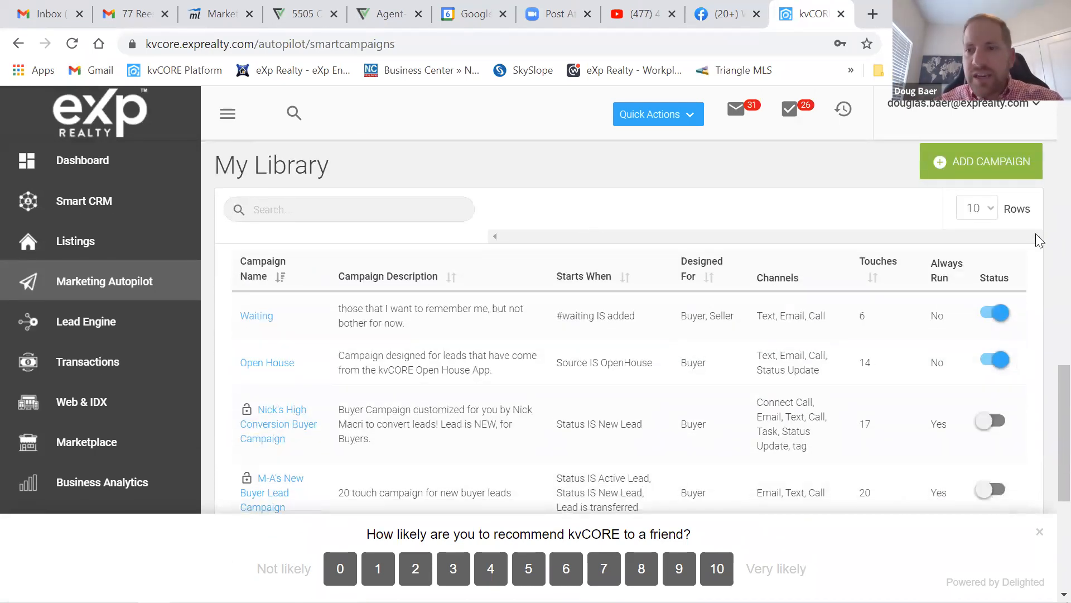
{"action": "left_click", "coordinate": [991, 209]}
{"action": "left_click", "coordinate": [982, 262]}
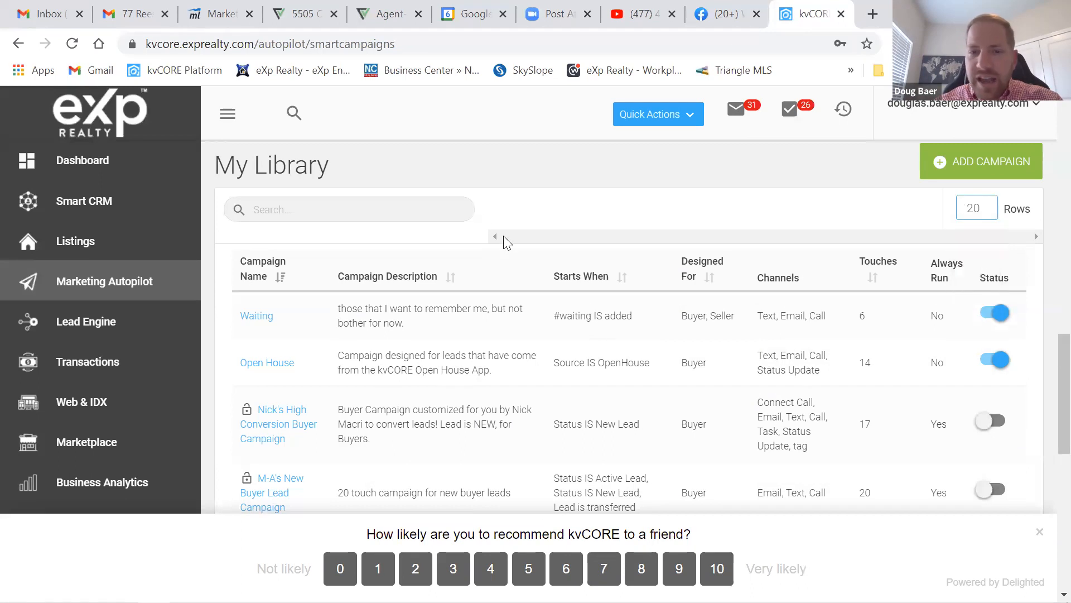
{"action": "scroll", "coordinate": [652, 352], "scroll_direction": "down", "scroll_amount": 10}
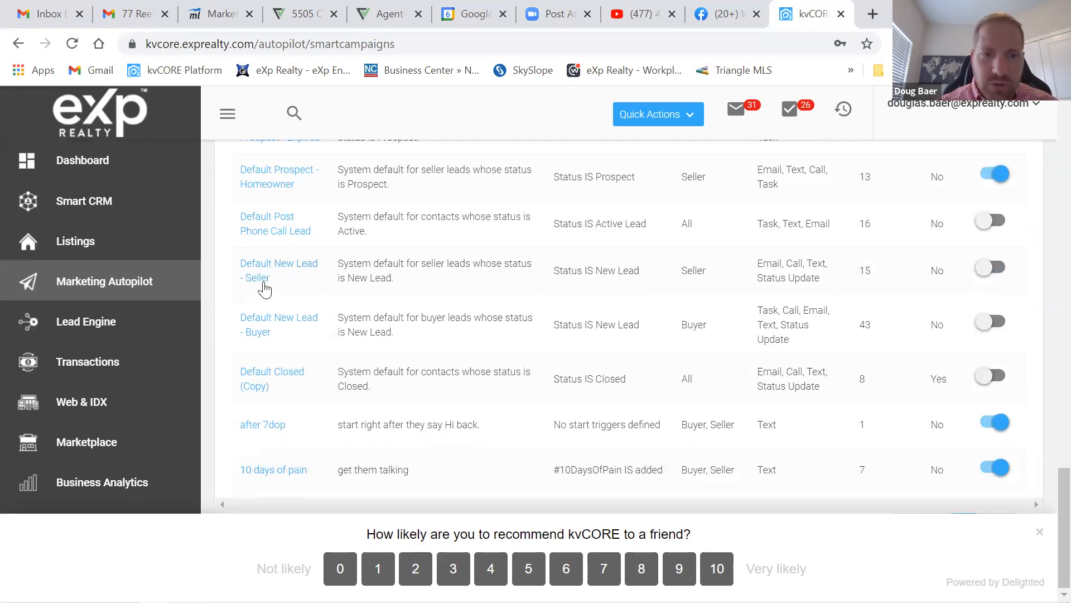
{"action": "scroll", "coordinate": [401, 288], "scroll_direction": "up", "scroll_amount": 5}
{"action": "scroll", "coordinate": [368, 315], "scroll_direction": "up", "scroll_amount": 5}
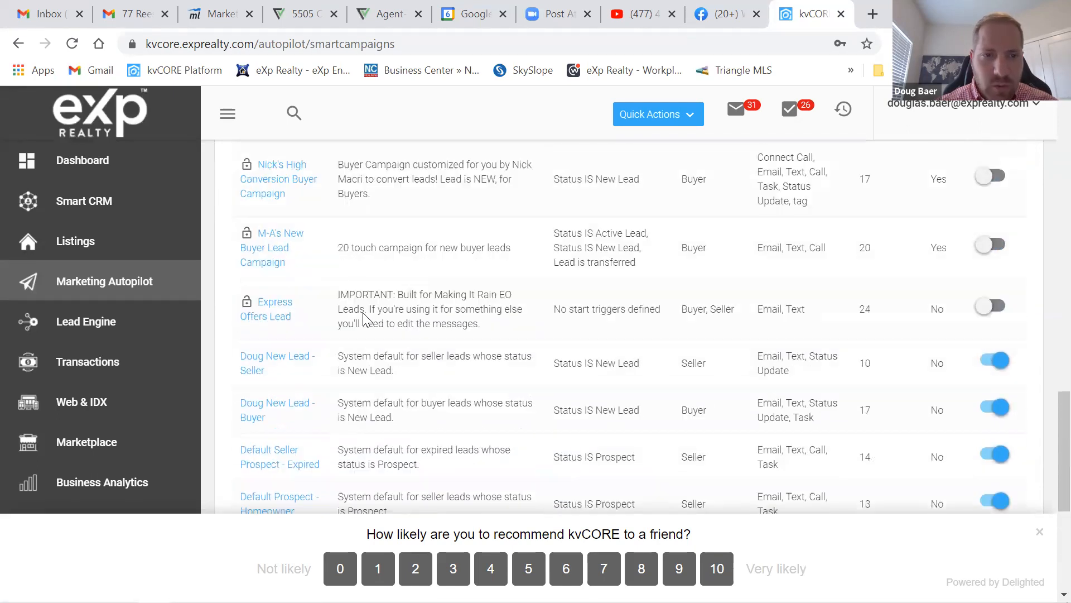
{"action": "scroll", "coordinate": [301, 335], "scroll_direction": "down", "scroll_amount": 2}
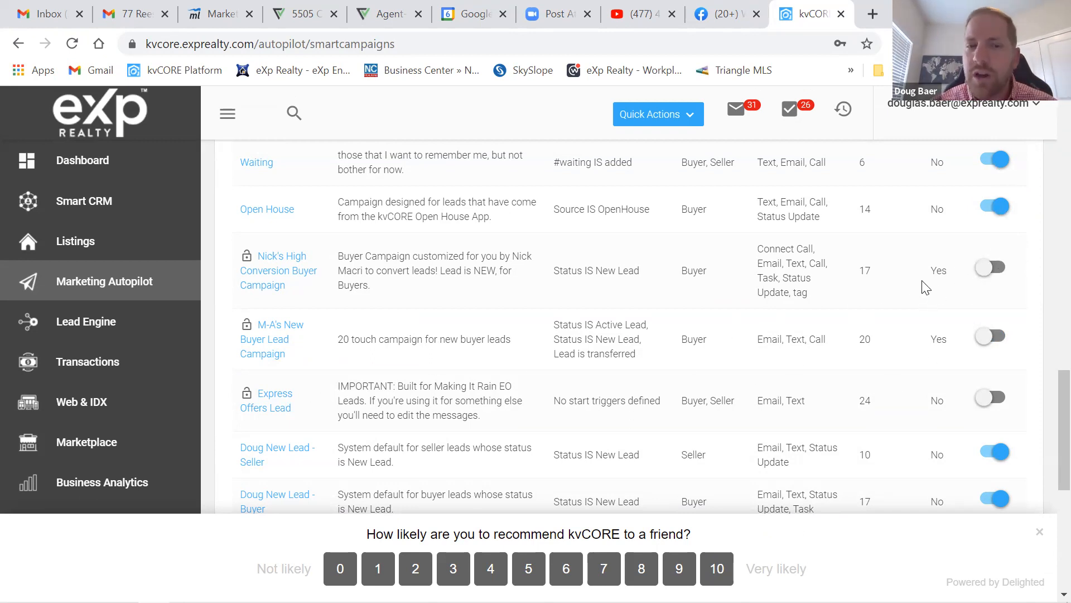
{"action": "scroll", "coordinate": [815, 381], "scroll_direction": "down", "scroll_amount": 10}
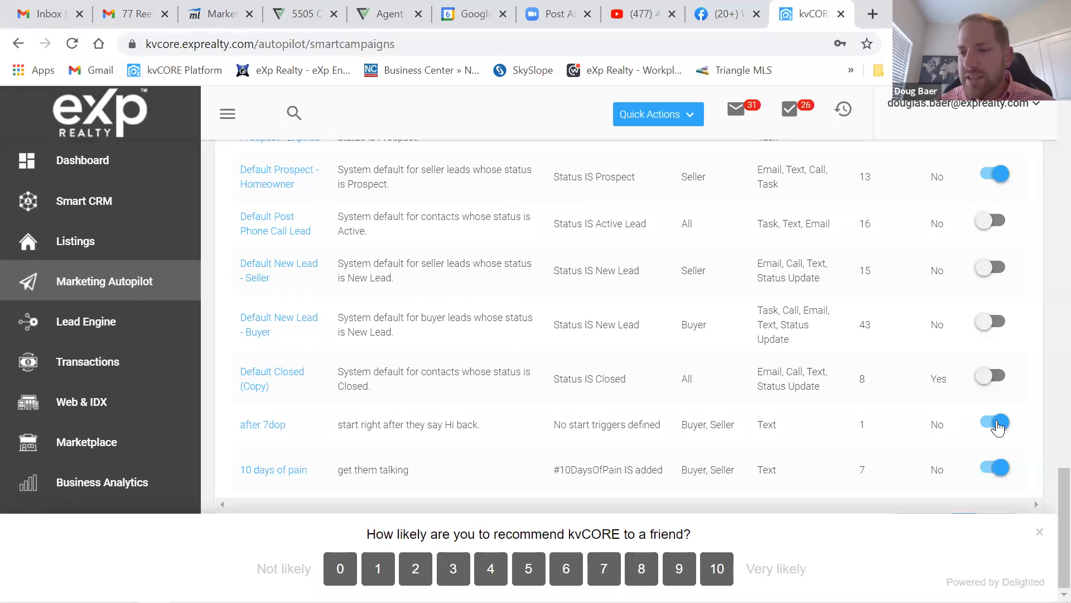
{"action": "scroll", "coordinate": [934, 385], "scroll_direction": "up", "scroll_amount": 6}
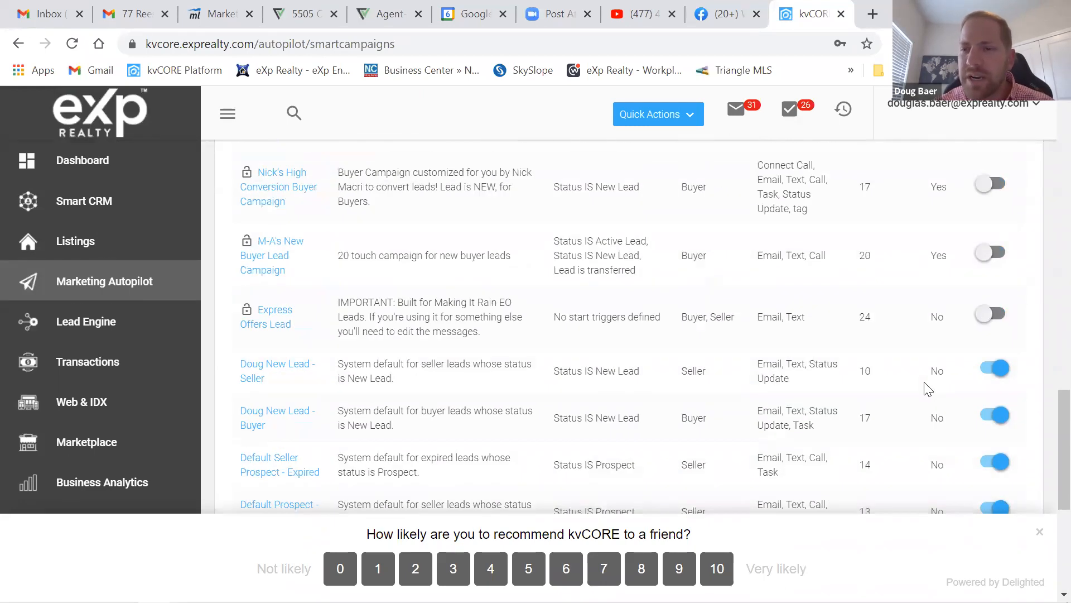
{"action": "scroll", "coordinate": [878, 390], "scroll_direction": "down", "scroll_amount": 1}
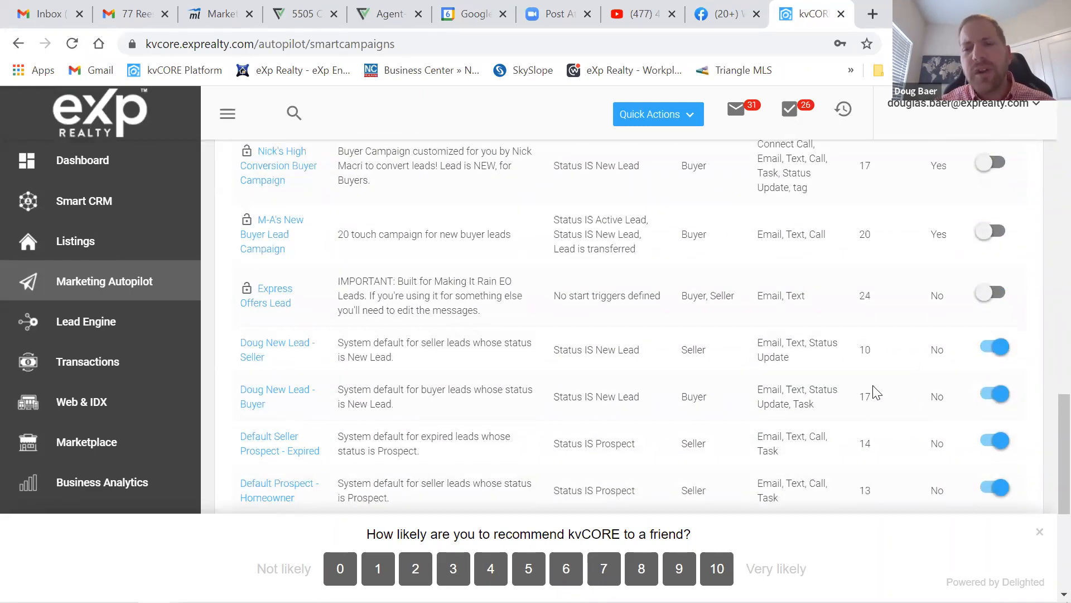
{"action": "scroll", "coordinate": [873, 394], "scroll_direction": "up", "scroll_amount": 6}
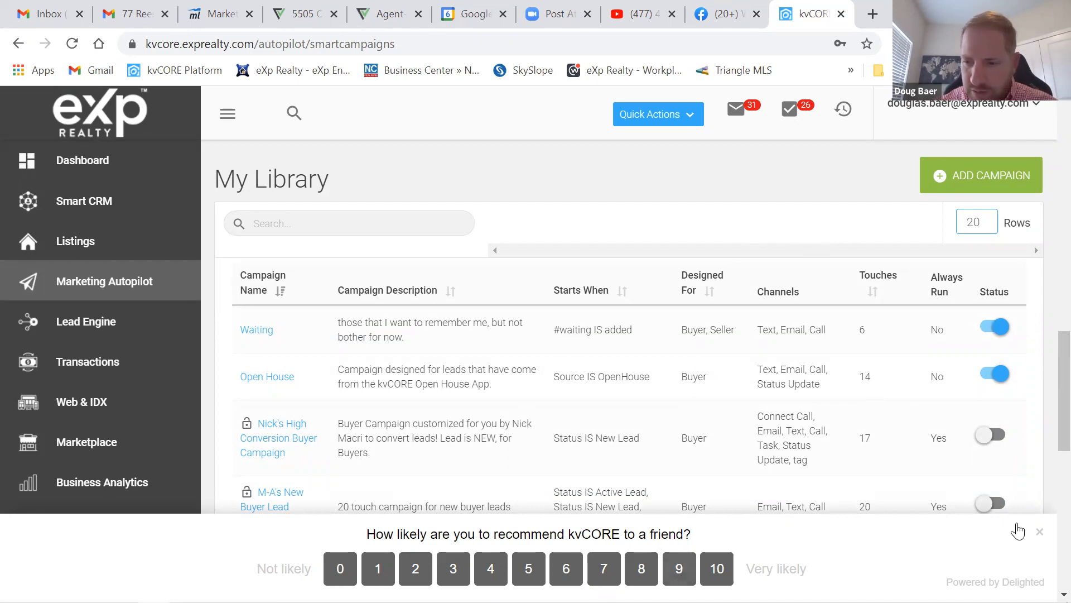
- Dismiss the recommendation survey and scroll to the bottom of the 15 campaigns
{"action": "left_click", "coordinate": [1039, 532]}
{"action": "scroll", "coordinate": [621, 291], "scroll_direction": "down", "scroll_amount": 5}
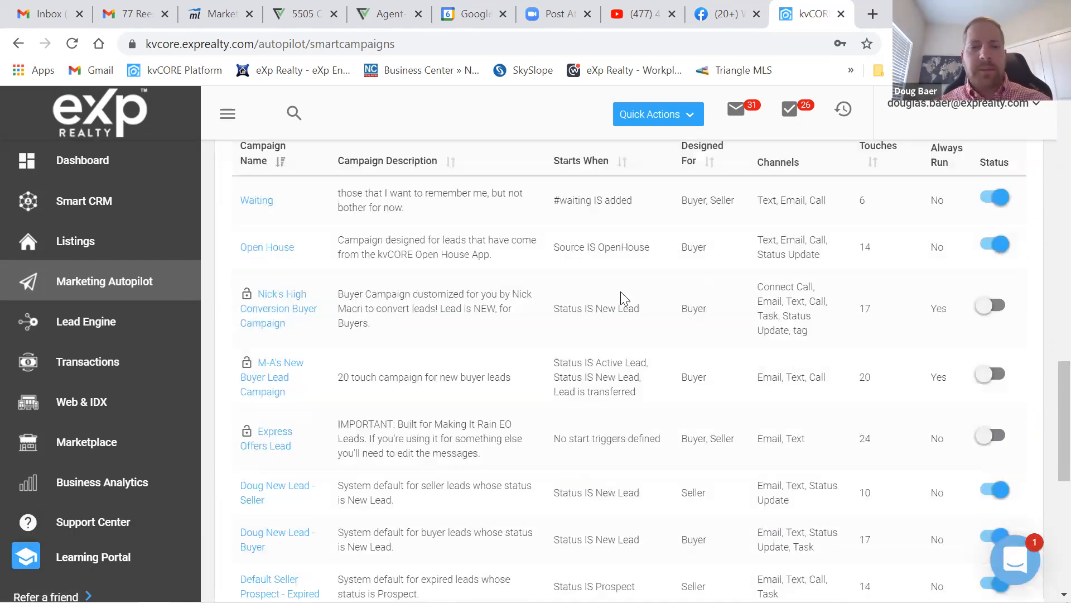
{"action": "scroll", "coordinate": [483, 290], "scroll_direction": "down", "scroll_amount": 3}
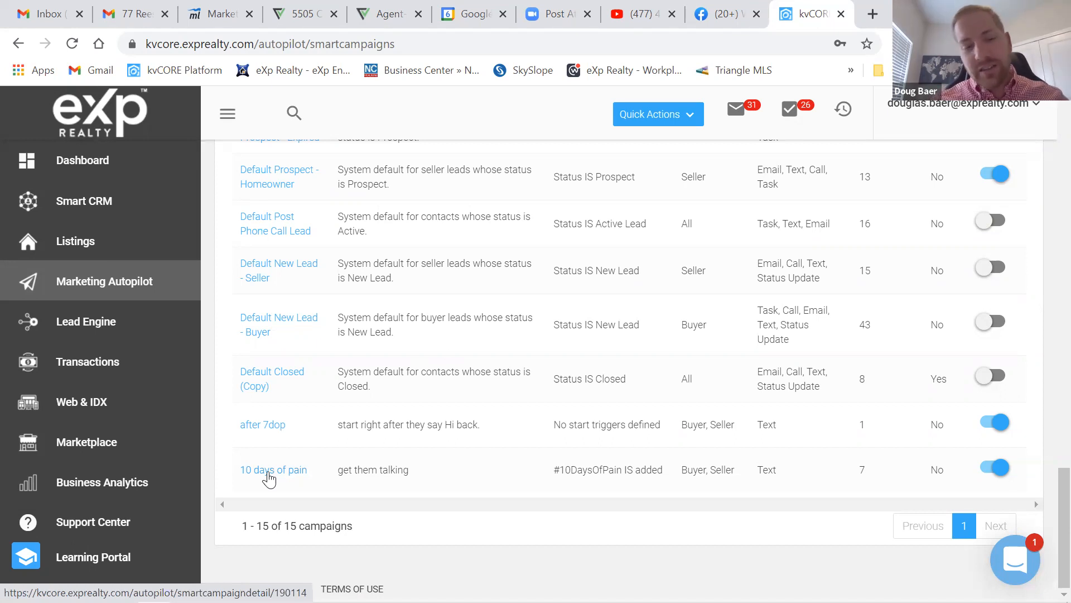
- Look through the seven daily text actions of '10 days of pain', then return to All Campaigns
{"action": "left_click", "coordinate": [270, 478]}
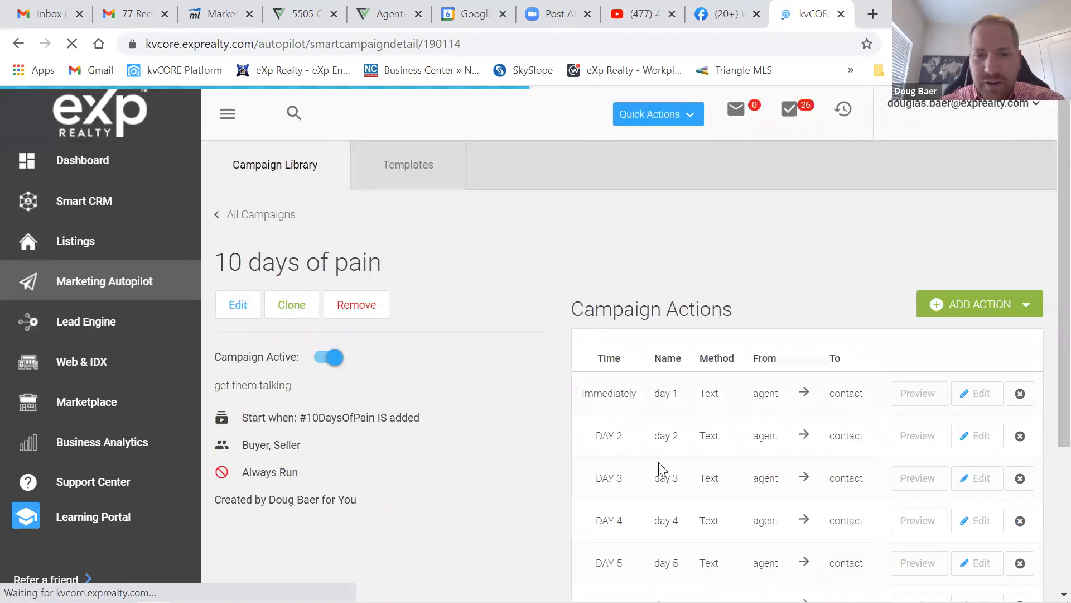
{"action": "scroll", "coordinate": [658, 462], "scroll_direction": "down", "scroll_amount": 3}
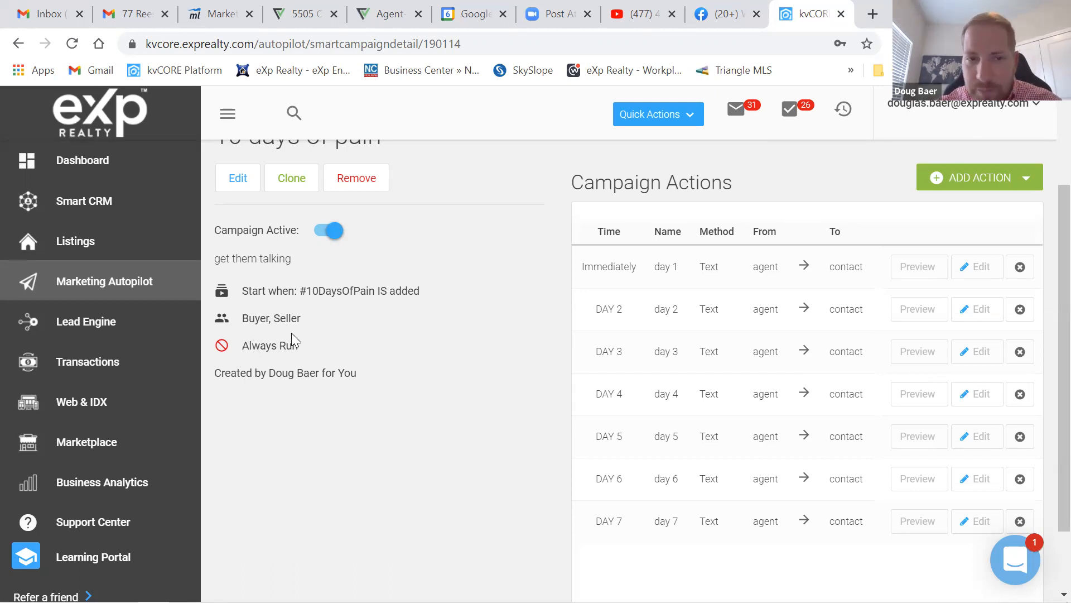
{"action": "scroll", "coordinate": [528, 373], "scroll_direction": "up", "scroll_amount": 3}
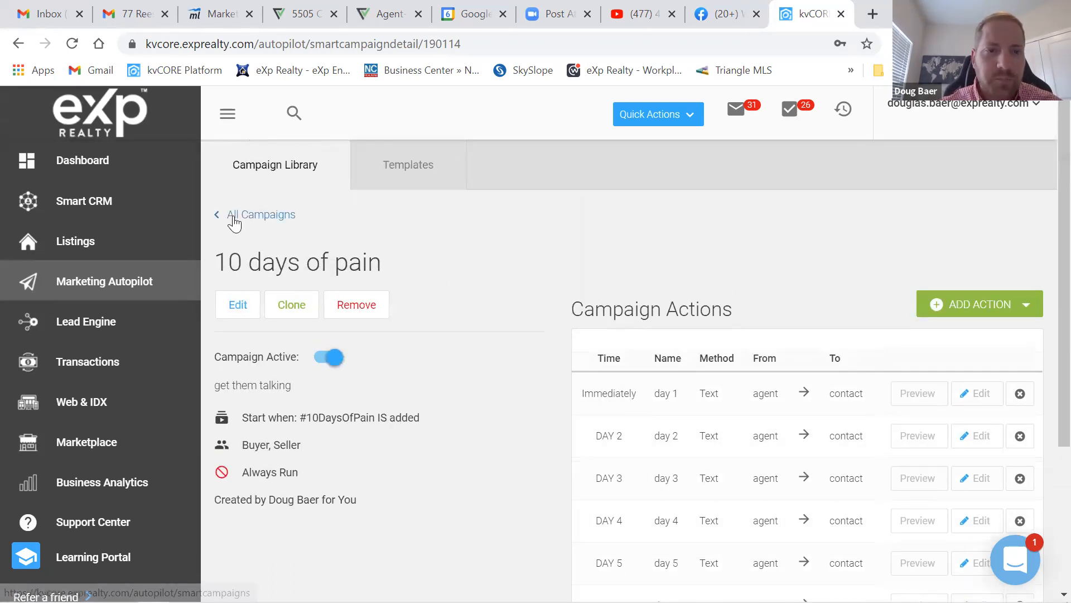
{"action": "left_click", "coordinate": [234, 221]}
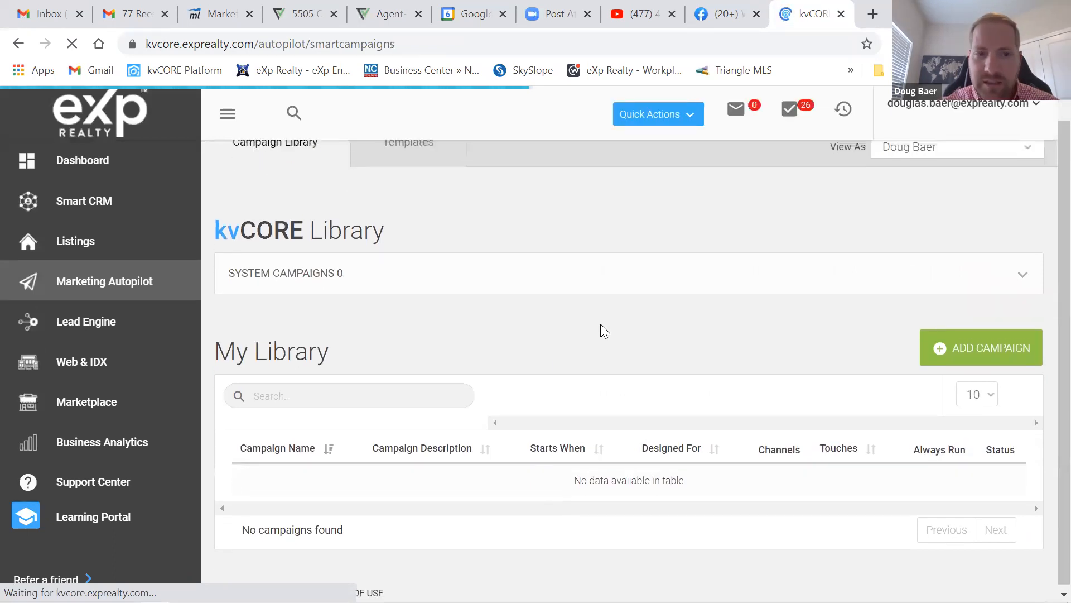
- Open the Add New Campaign wizard from the Smart Campaigns library
{"action": "left_click", "coordinate": [997, 371]}
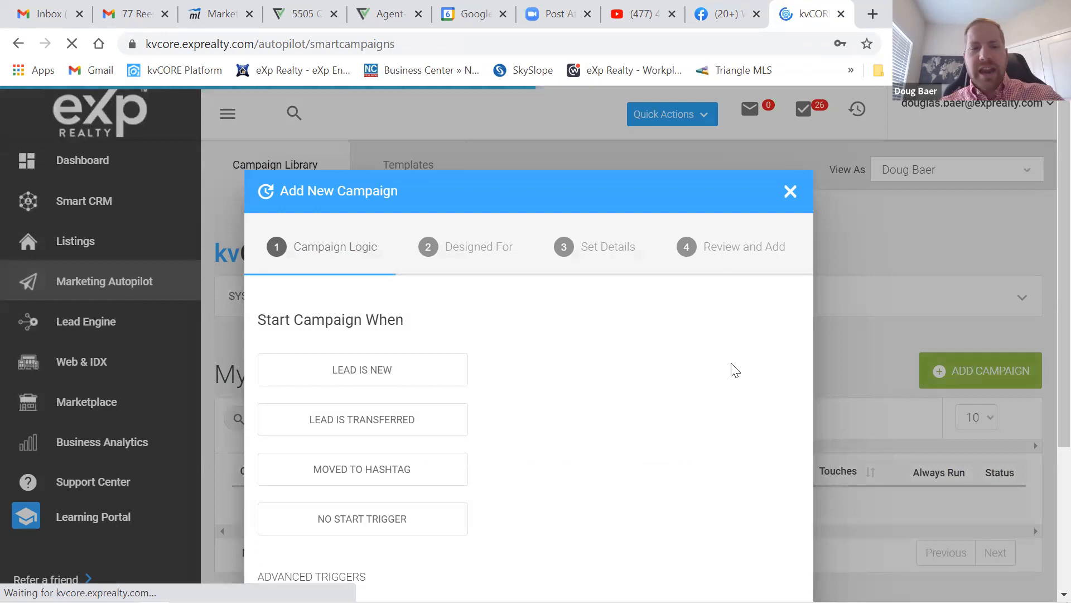
- Select No Start Trigger, add an advanced trigger row, and attempt to proceed
{"action": "scroll", "coordinate": [677, 421], "scroll_direction": "down", "scroll_amount": 3}
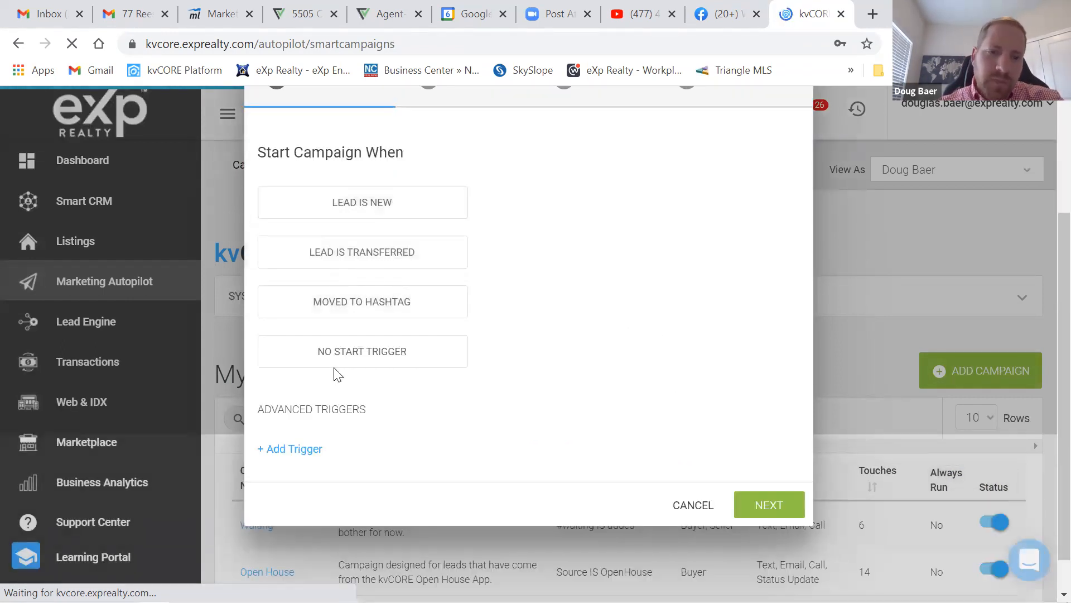
{"action": "left_click", "coordinate": [347, 357]}
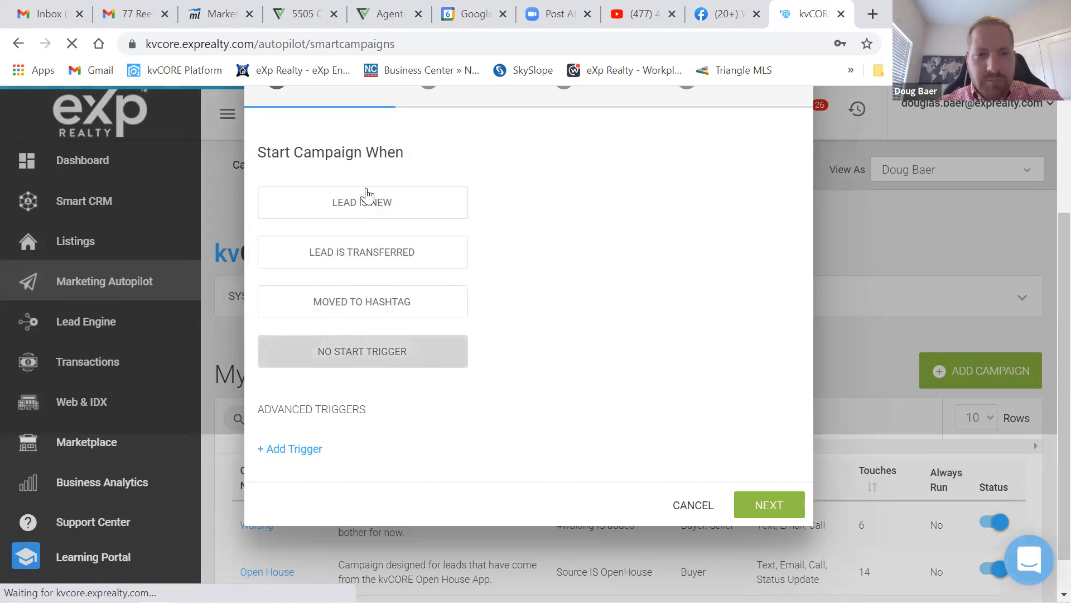
{"action": "left_click", "coordinate": [419, 352]}
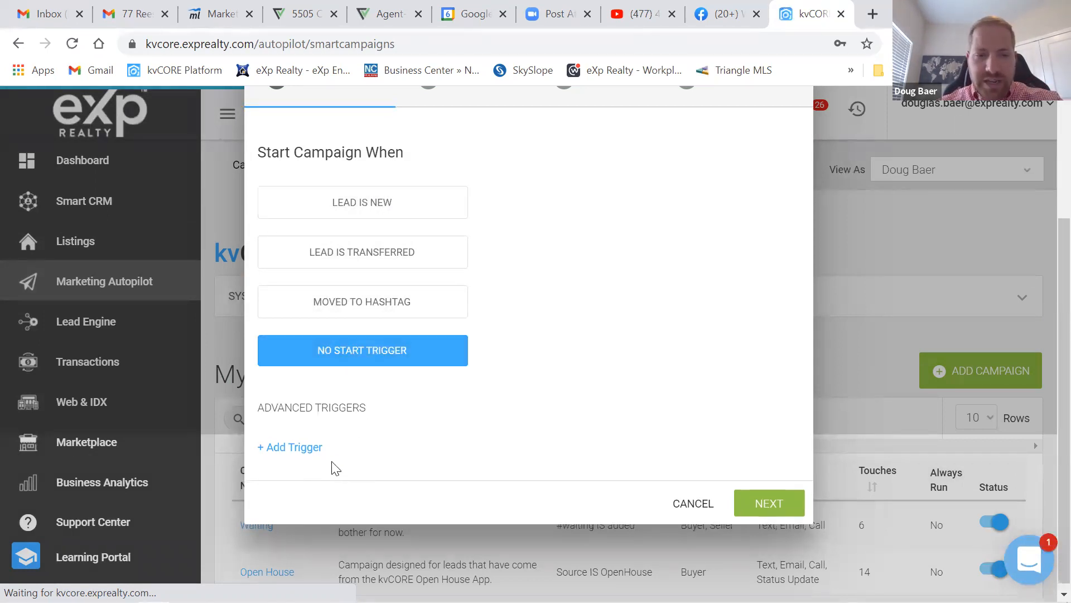
{"action": "left_click", "coordinate": [287, 449]}
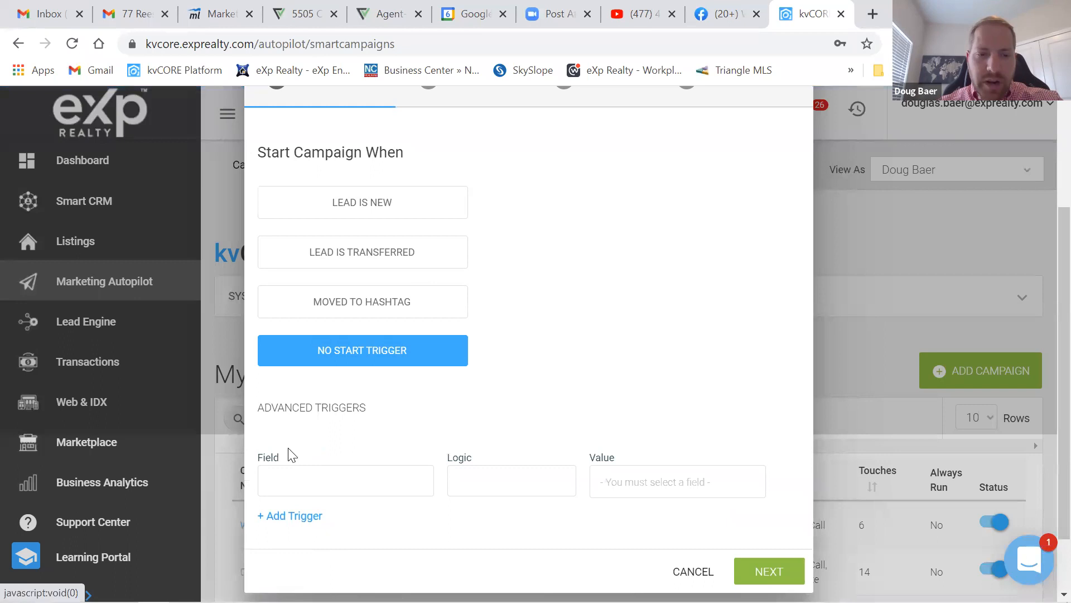
{"action": "scroll", "coordinate": [676, 394], "scroll_direction": "down", "scroll_amount": 3}
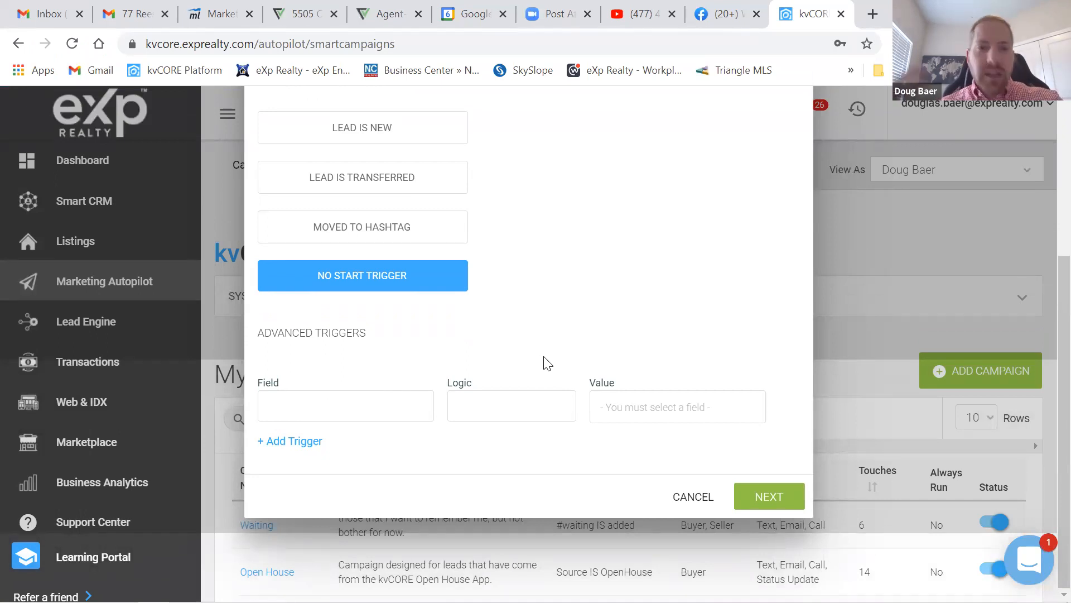
{"action": "scroll", "coordinate": [612, 234], "scroll_direction": "up", "scroll_amount": 2}
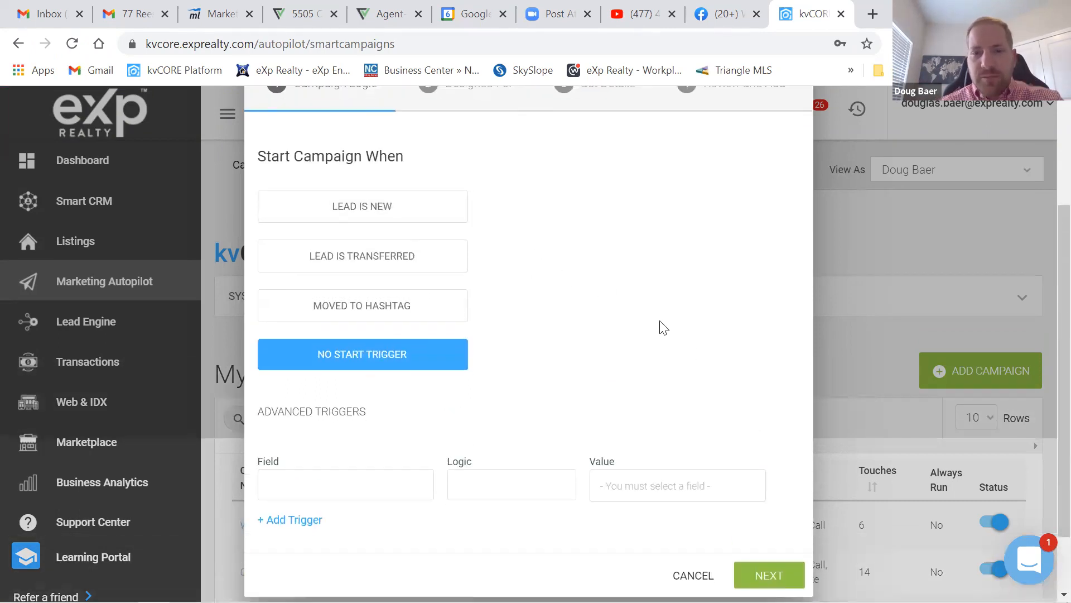
{"action": "scroll", "coordinate": [782, 519], "scroll_direction": "down", "scroll_amount": 2}
{"action": "left_click", "coordinate": [774, 510]}
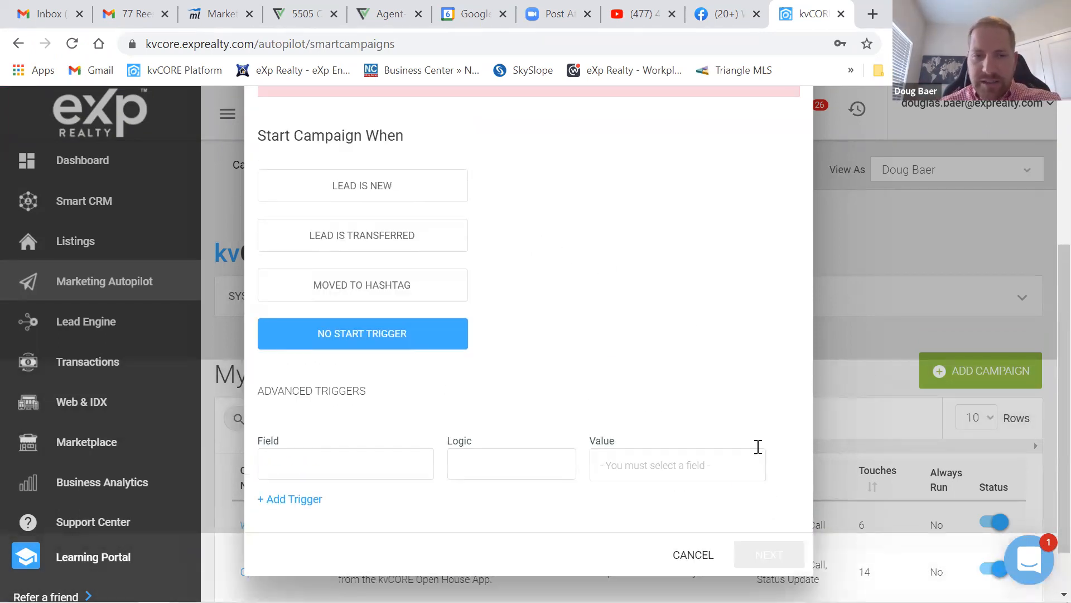
- Briefly pick Lead Is New, then reselect No Start Trigger to clear the missing-trigger error
{"action": "scroll", "coordinate": [690, 336], "scroll_direction": "up", "scroll_amount": 2}
{"action": "scroll", "coordinate": [486, 423], "scroll_direction": "down", "scroll_amount": 4}
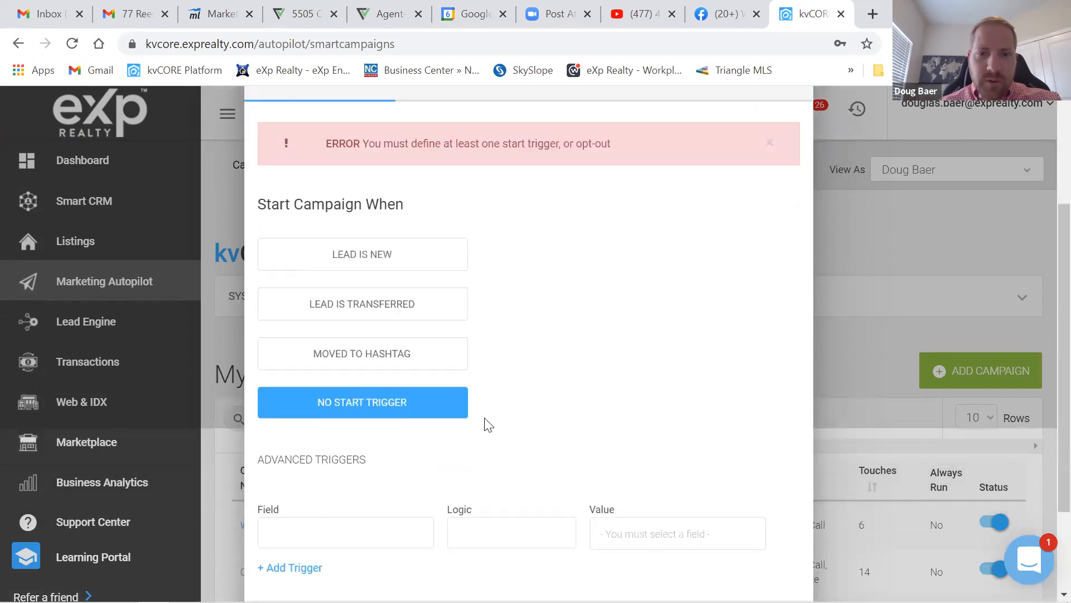
{"action": "scroll", "coordinate": [521, 371], "scroll_direction": "up", "scroll_amount": 3}
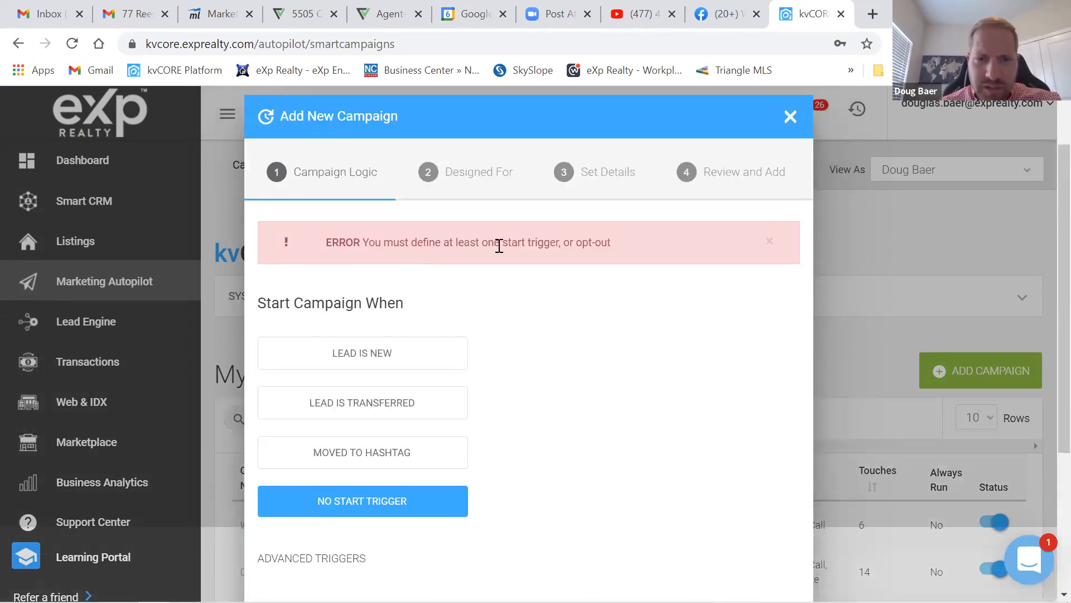
{"action": "scroll", "coordinate": [567, 343], "scroll_direction": "down", "scroll_amount": 3}
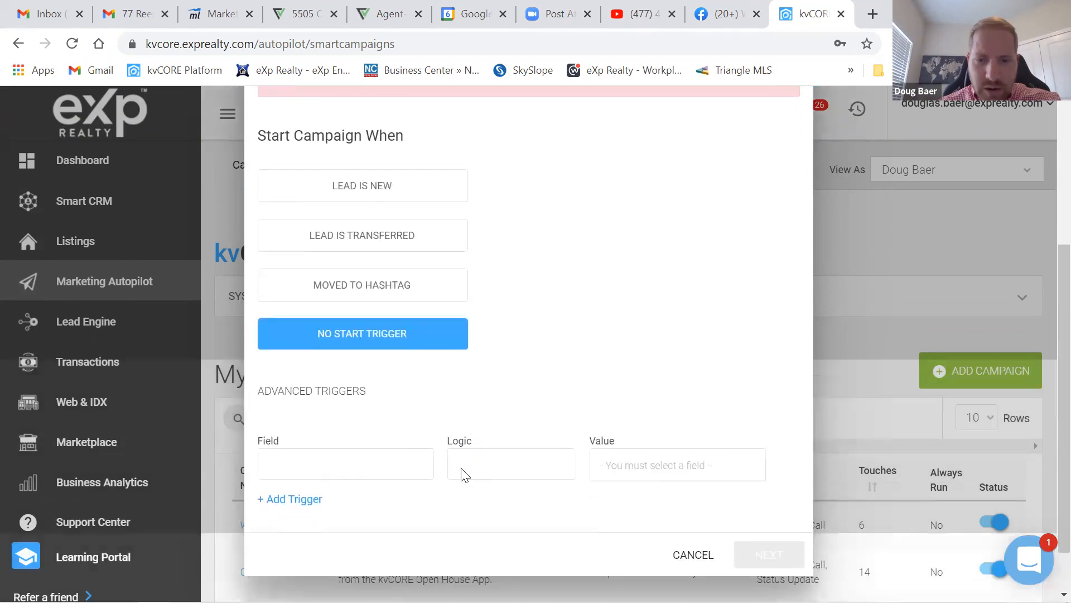
{"action": "scroll", "coordinate": [416, 257], "scroll_direction": "up", "scroll_amount": 2}
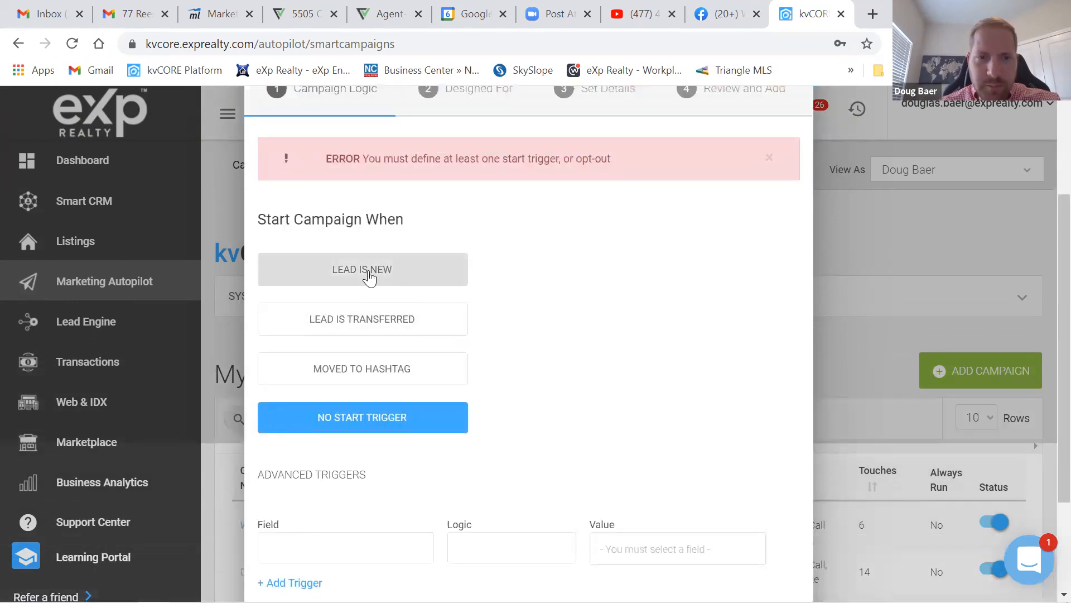
{"action": "left_click", "coordinate": [402, 273]}
{"action": "left_click", "coordinate": [358, 366]}
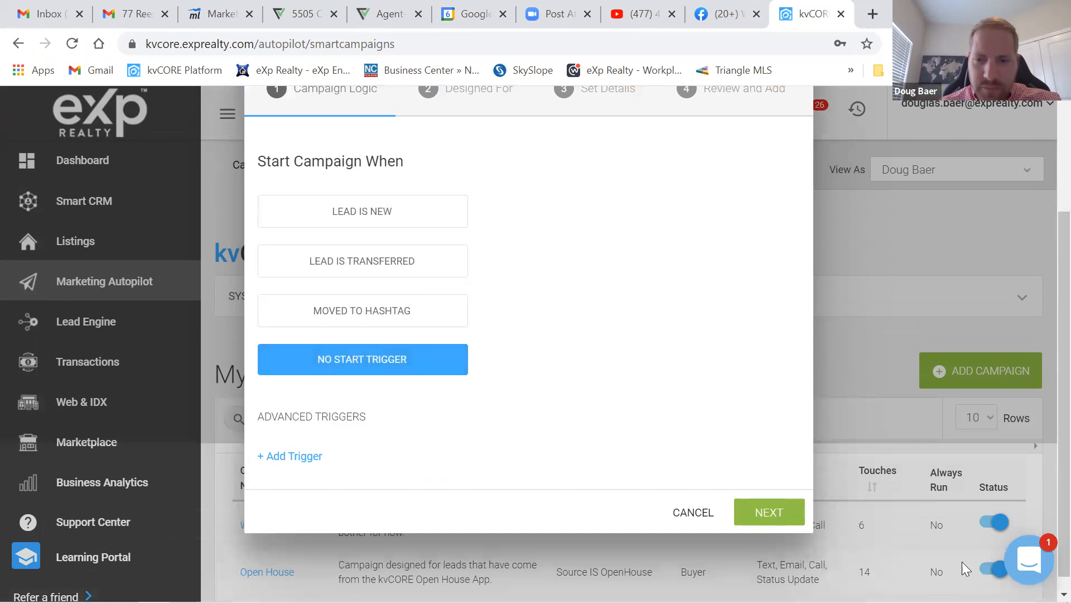
- Set the campaign audience to Agent only and advance, cancelling an accidental wizard close
{"action": "left_click", "coordinate": [772, 513]}
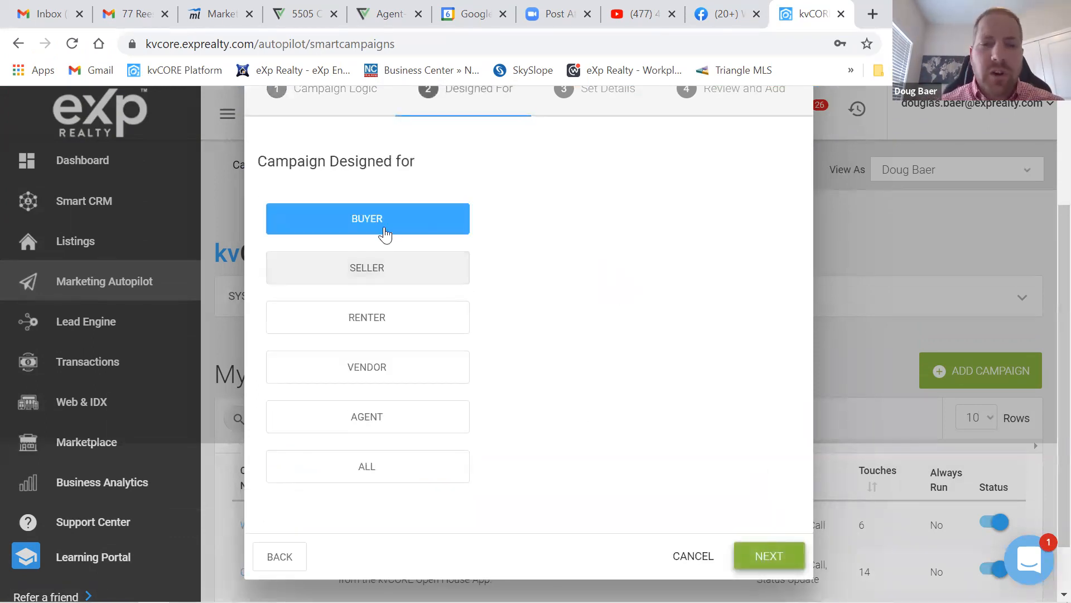
{"action": "left_click", "coordinate": [364, 271]}
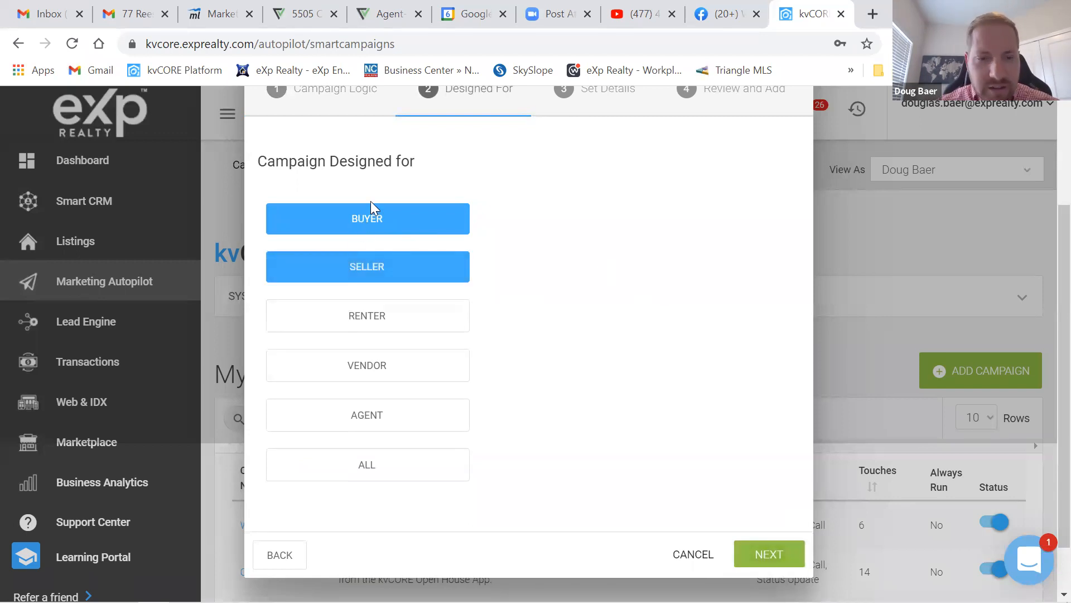
{"action": "left_click", "coordinate": [366, 427]}
{"action": "left_click", "coordinate": [345, 266]}
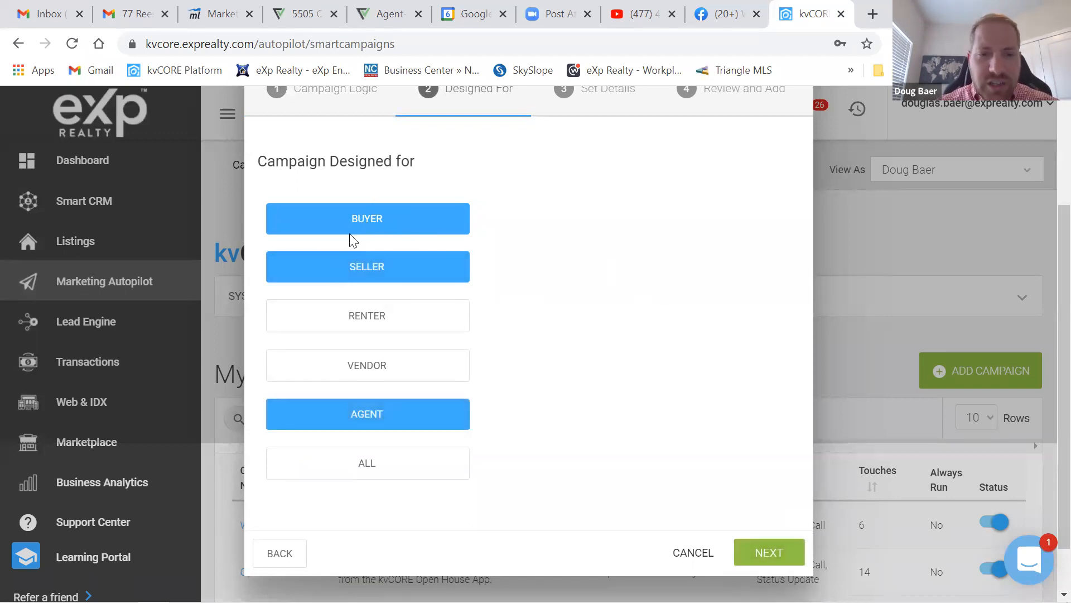
{"action": "left_click", "coordinate": [353, 223]}
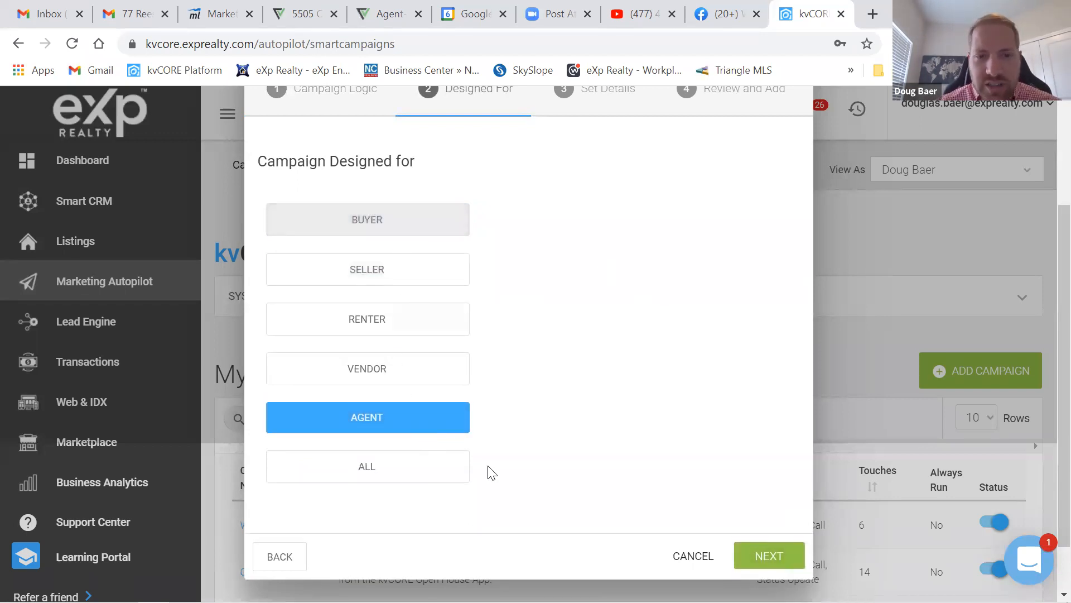
{"action": "left_click", "coordinate": [775, 557]}
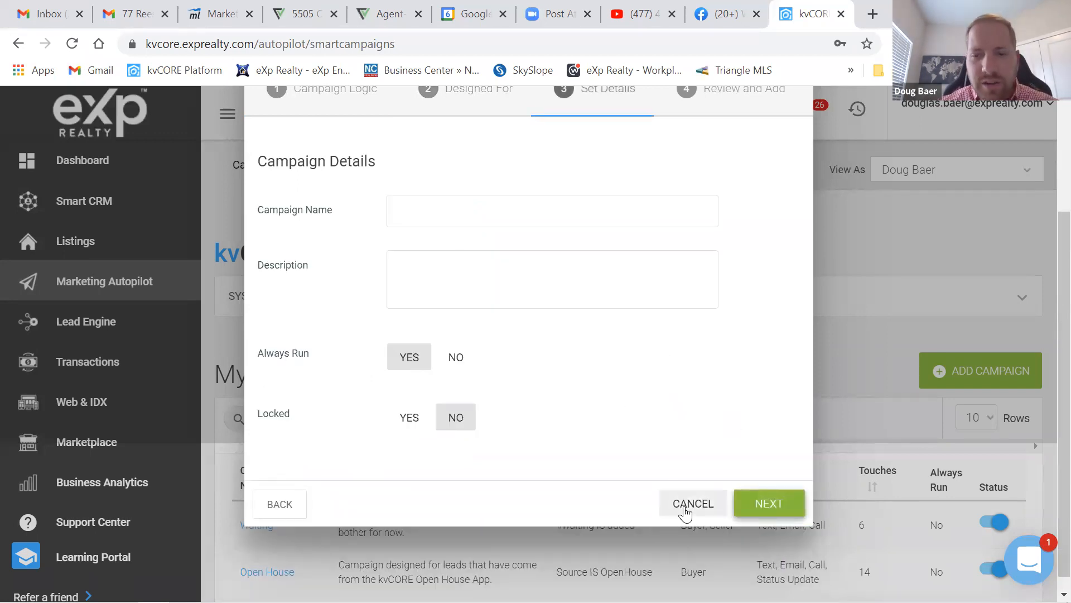
{"action": "key", "text": "Escape"}
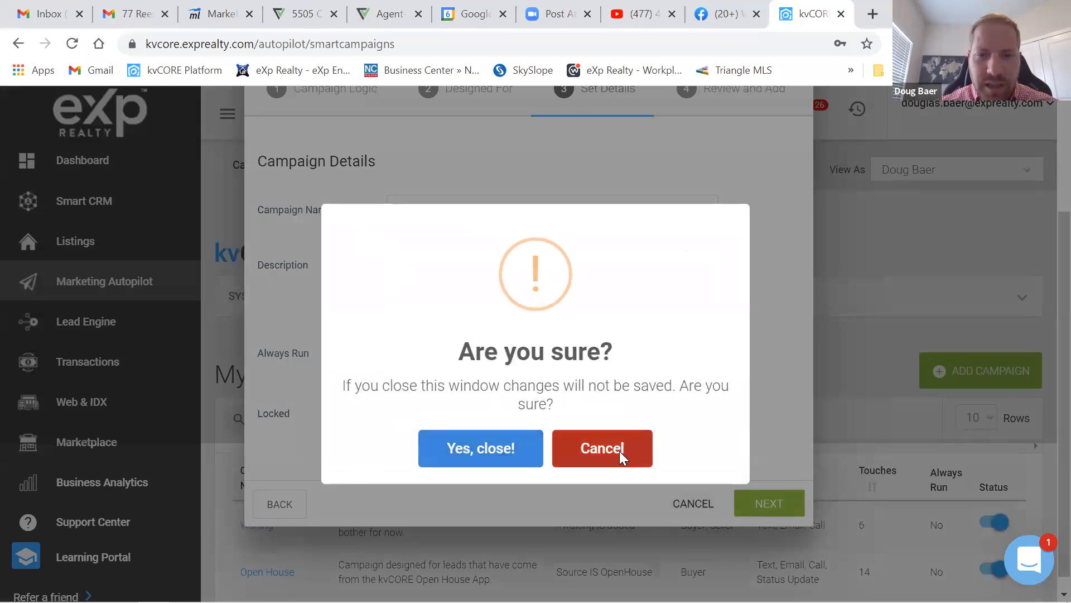
{"action": "left_click", "coordinate": [620, 451]}
- Go back to Designed For, add Buyer and Seller alongside Agent, and continue to Campaign Details
{"action": "left_click", "coordinate": [454, 95]}
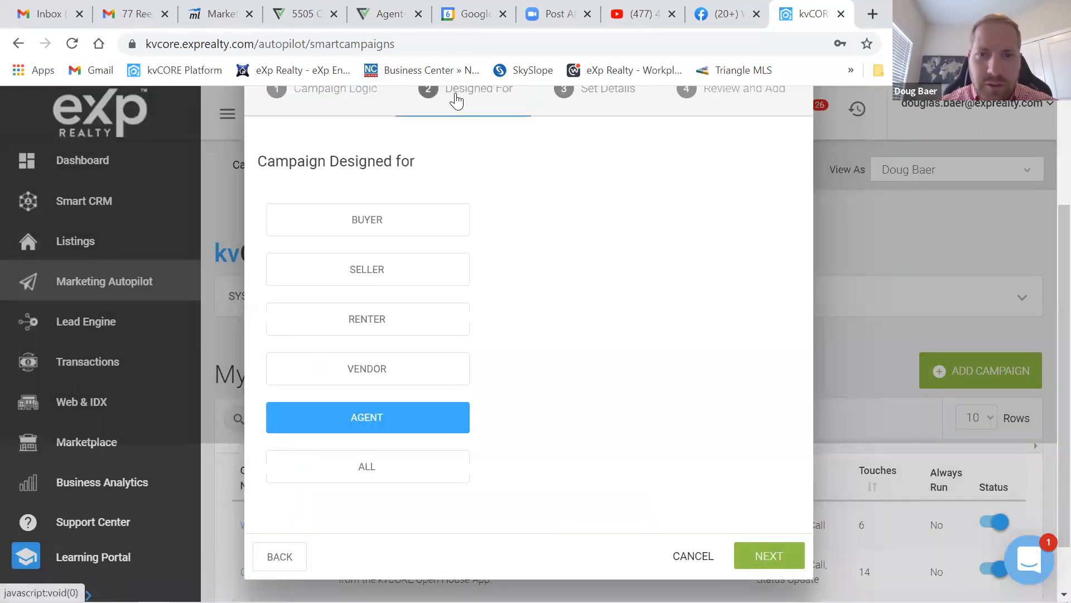
{"action": "left_click", "coordinate": [359, 232]}
{"action": "left_click", "coordinate": [359, 273]}
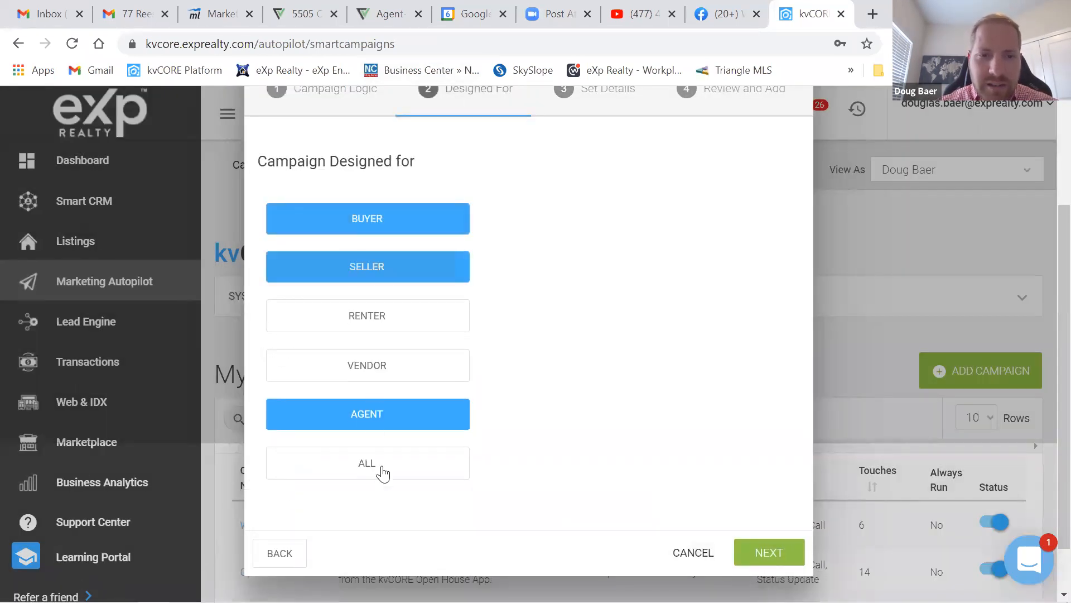
{"action": "left_click", "coordinate": [764, 553]}
{"action": "left_click", "coordinate": [458, 207]}
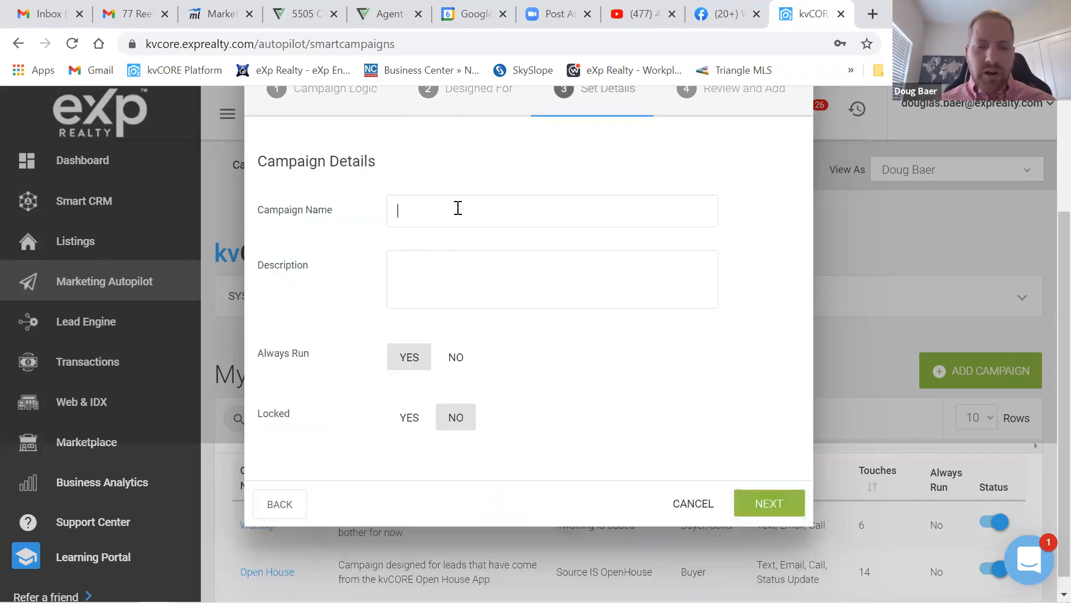
- Enter 'REAL 7 Days of Pain' and 'start conversations', set Always Run to No, fixing the spelling
{"action": "type", "text": "REAL 7 Days of Pain"}
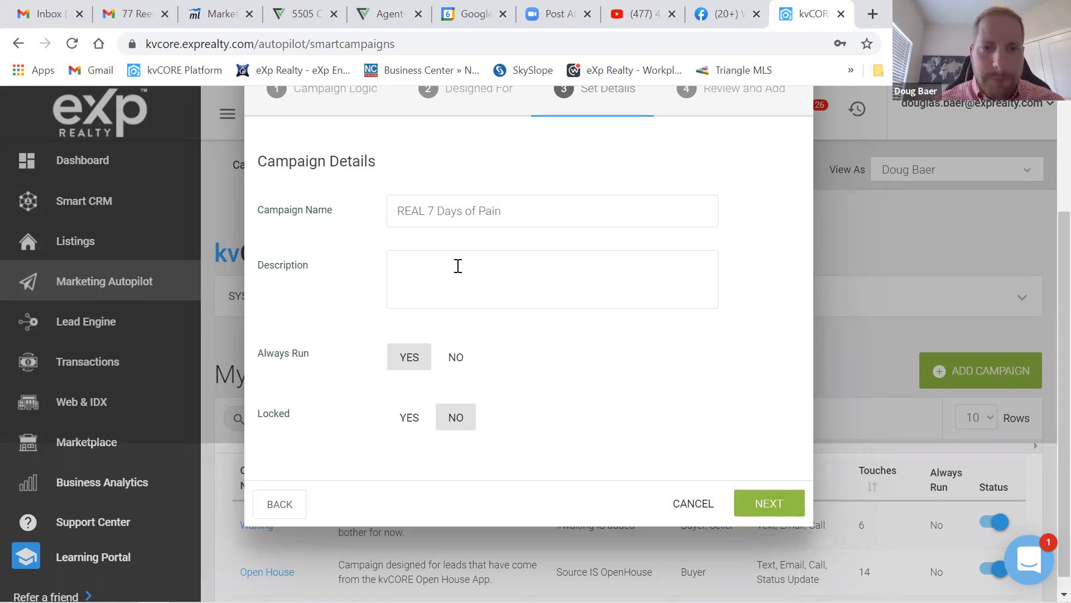
{"action": "left_click", "coordinate": [498, 278]}
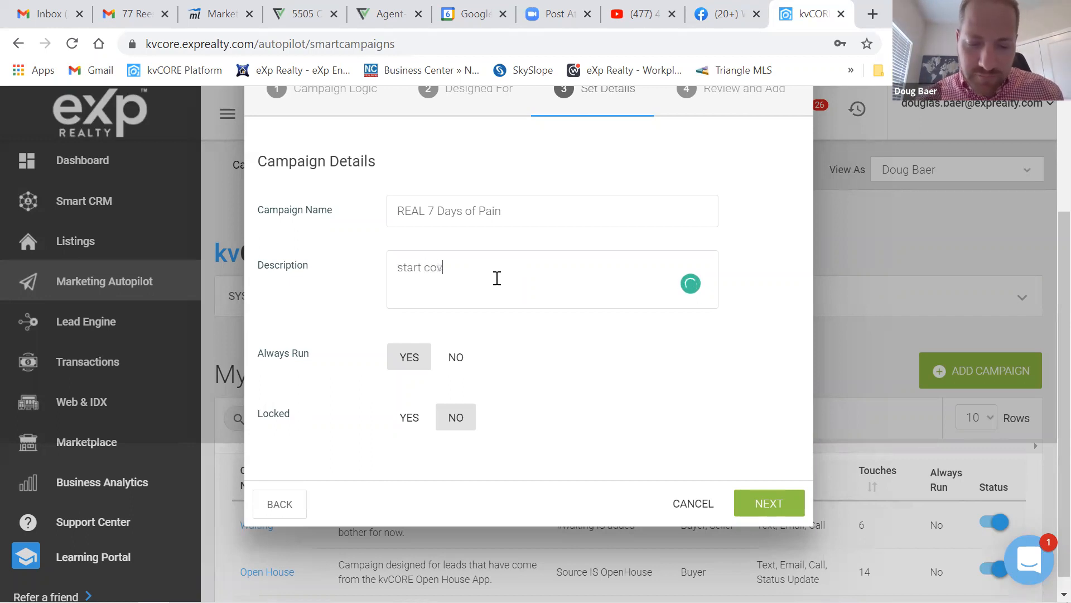
{"action": "type", "text": "ons"}
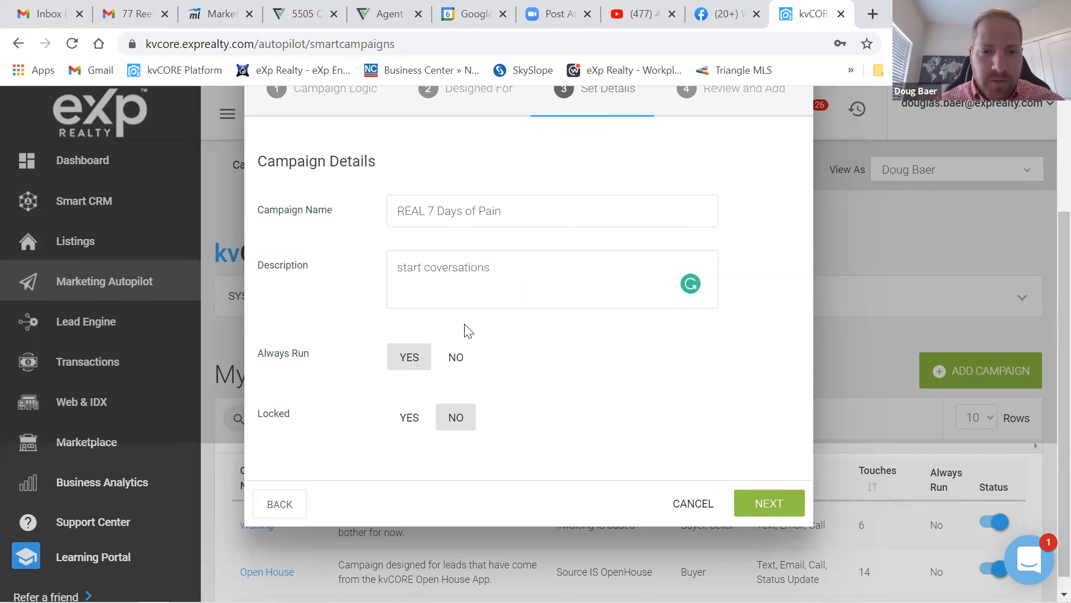
{"action": "left_click", "coordinate": [455, 361]}
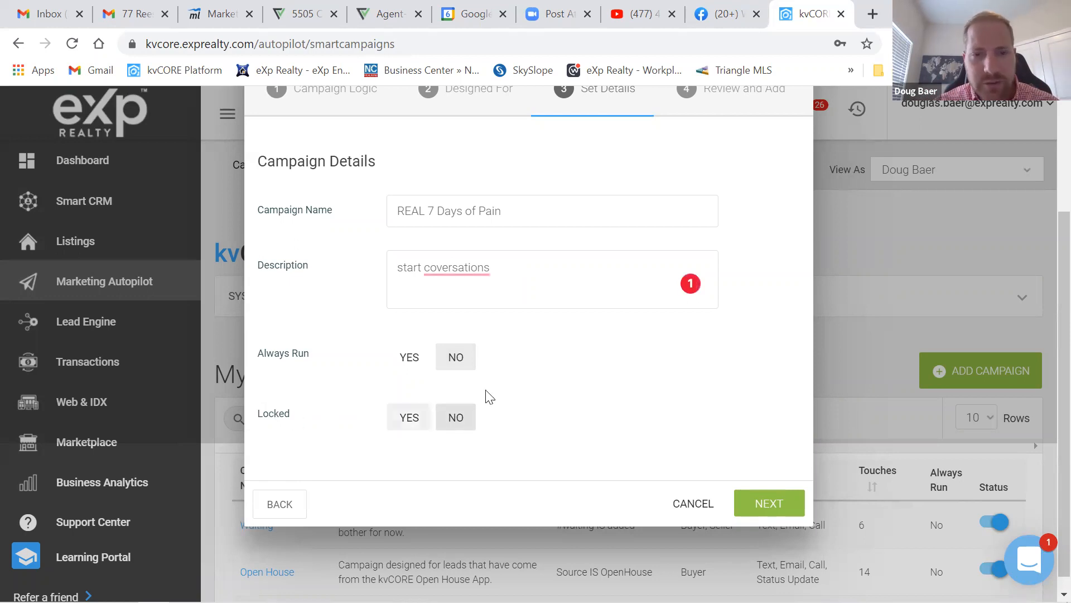
{"action": "mouse_move", "coordinate": [463, 268]}
{"action": "left_click", "coordinate": [467, 296]}
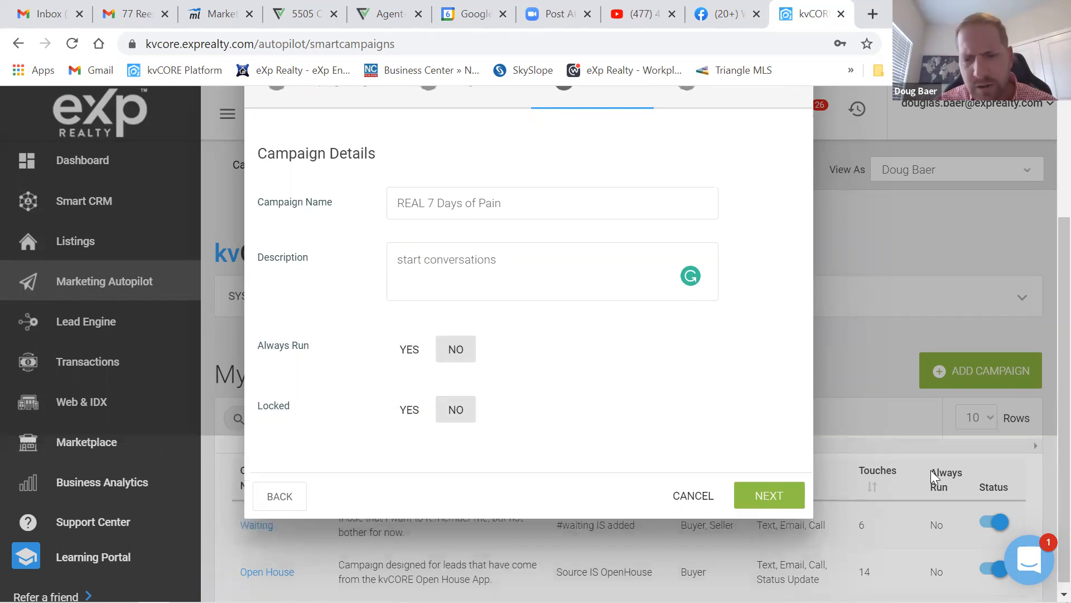
- Check the Review and Add summary and add REAL 7 Days of Pain to My Library
{"action": "left_click", "coordinate": [771, 491]}
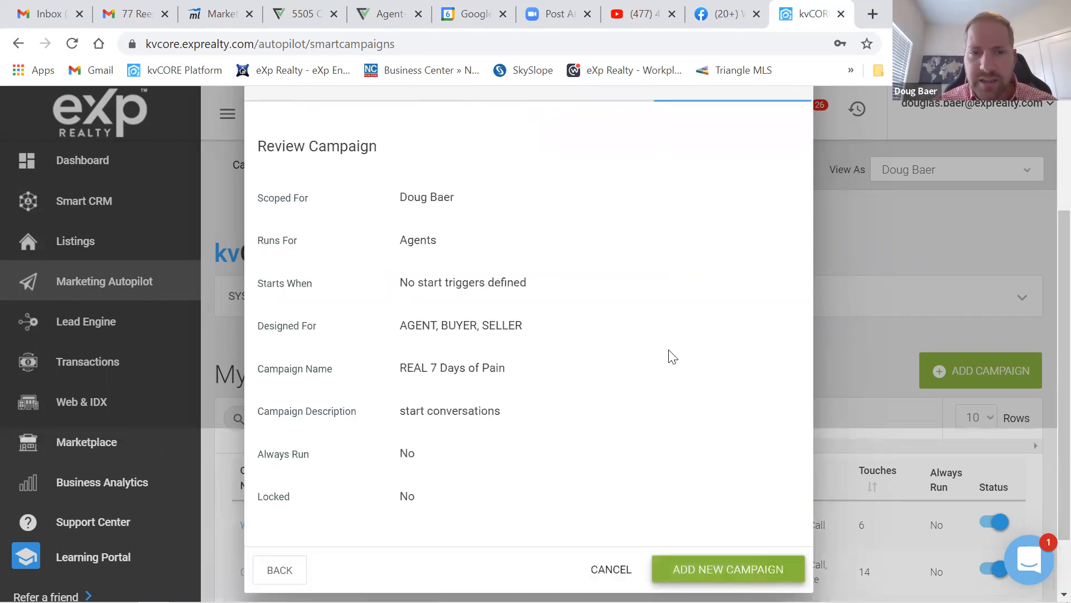
{"action": "scroll", "coordinate": [624, 345], "scroll_direction": "up", "scroll_amount": 3}
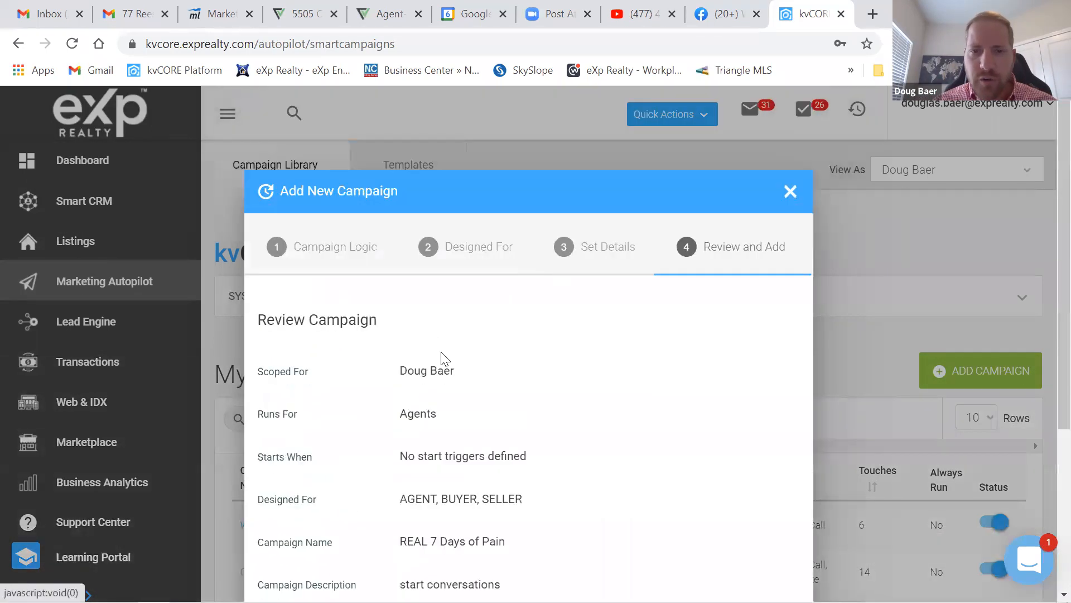
{"action": "scroll", "coordinate": [541, 431], "scroll_direction": "down", "scroll_amount": 3}
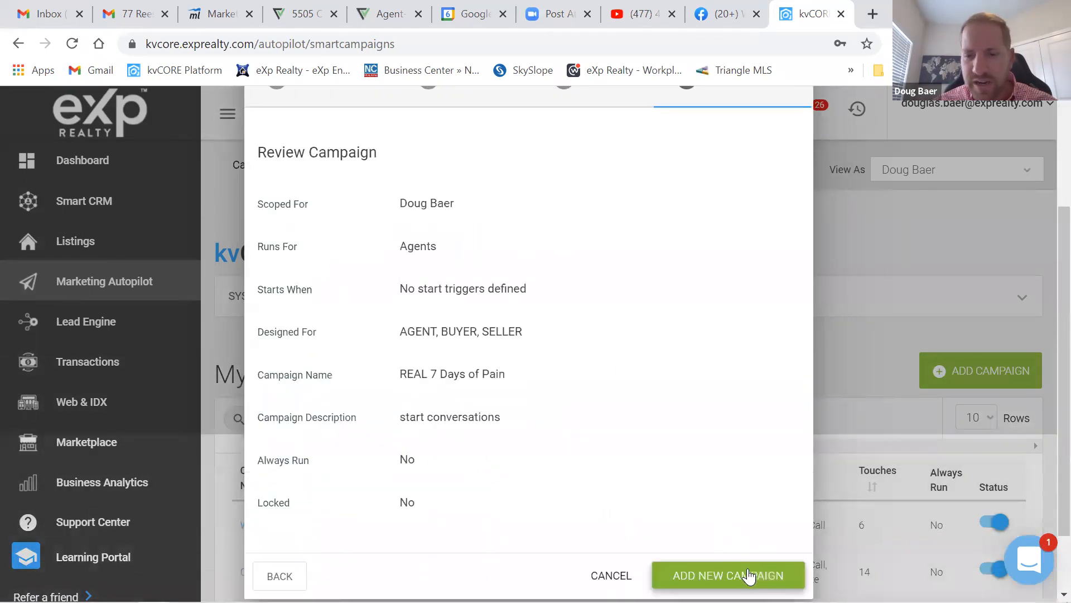
{"action": "left_click", "coordinate": [728, 575]}
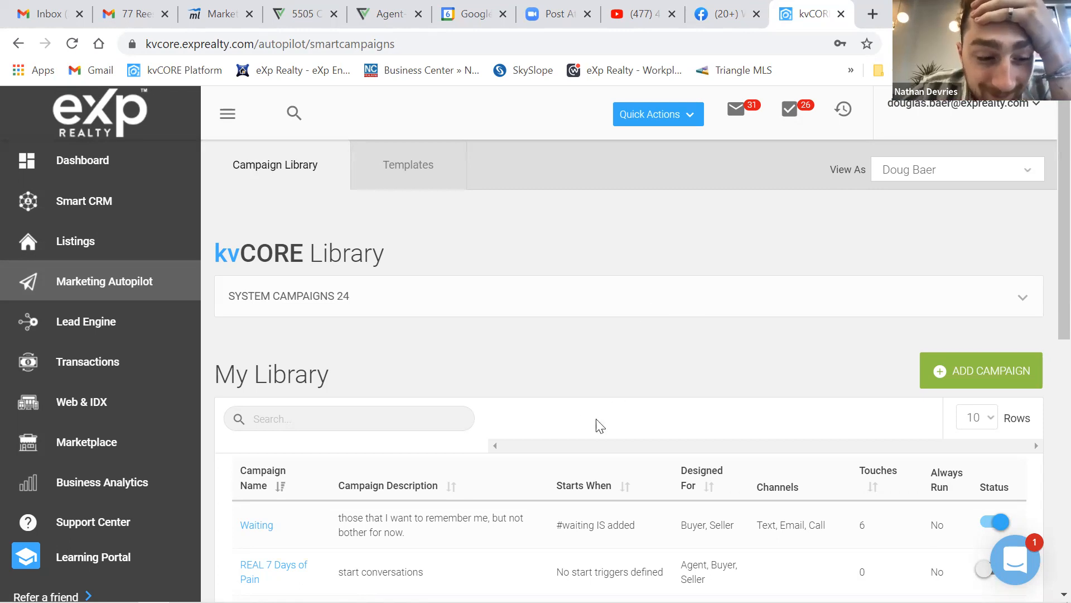
- Scroll My Library and open the REAL 7 Days of Pain campaign's empty, inactive detail page
{"action": "scroll", "coordinate": [546, 402], "scroll_direction": "down", "scroll_amount": 3}
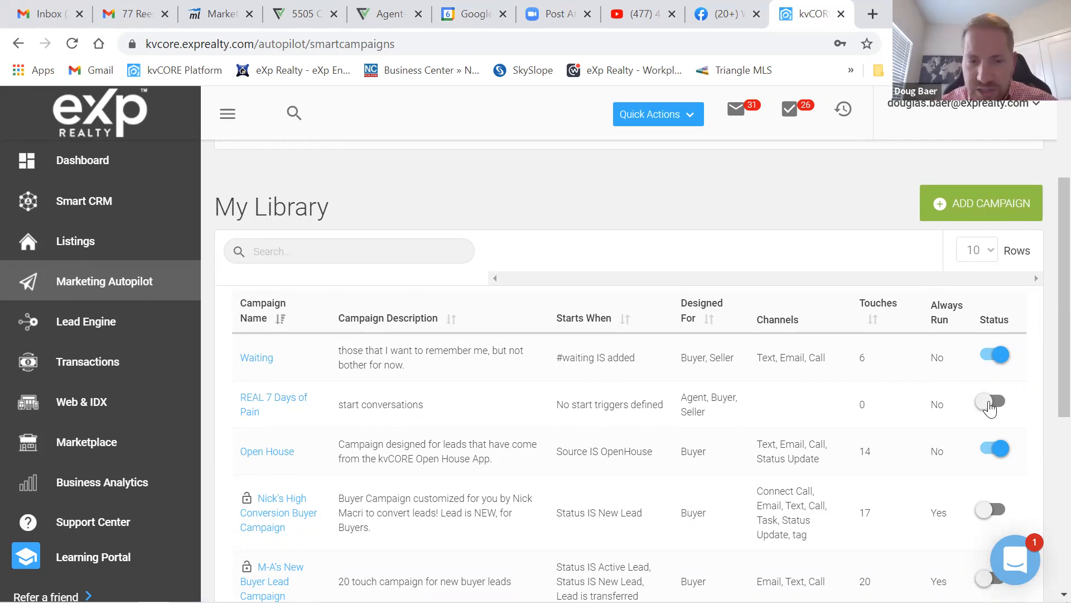
{"action": "left_click", "coordinate": [255, 406]}
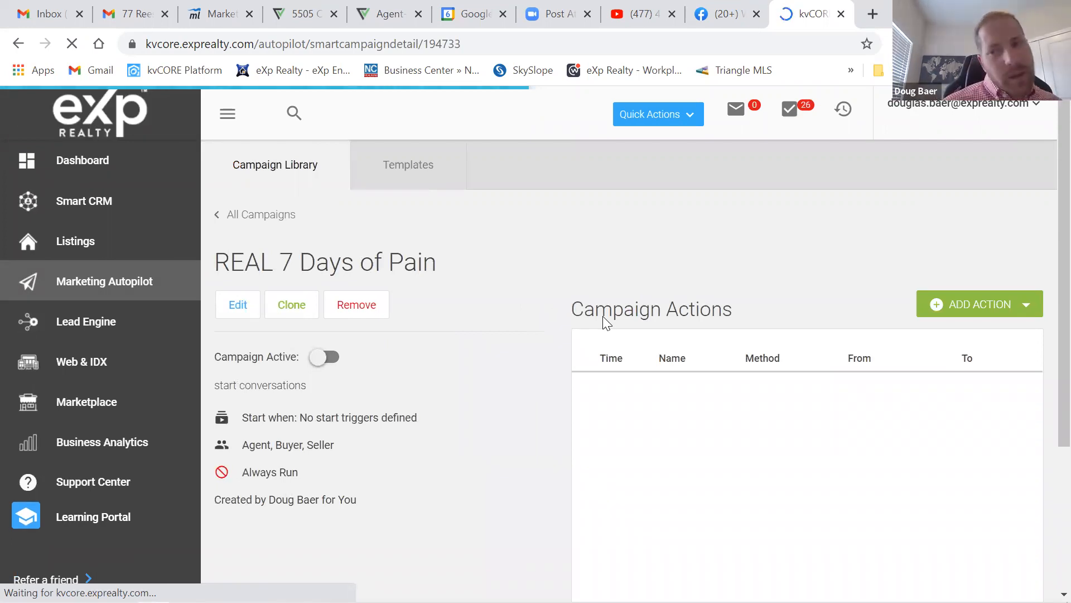
- Choose SMS from the ADD ACTION menu of the REAL 7 Days of Pain campaign
{"action": "left_click", "coordinate": [990, 309]}
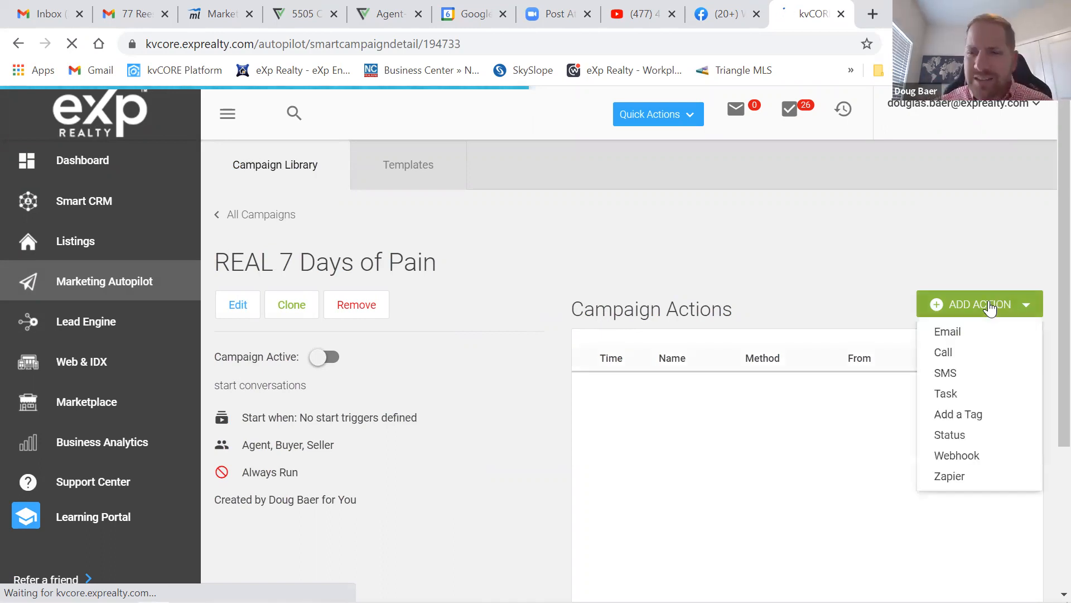
{"action": "left_click", "coordinate": [946, 373]}
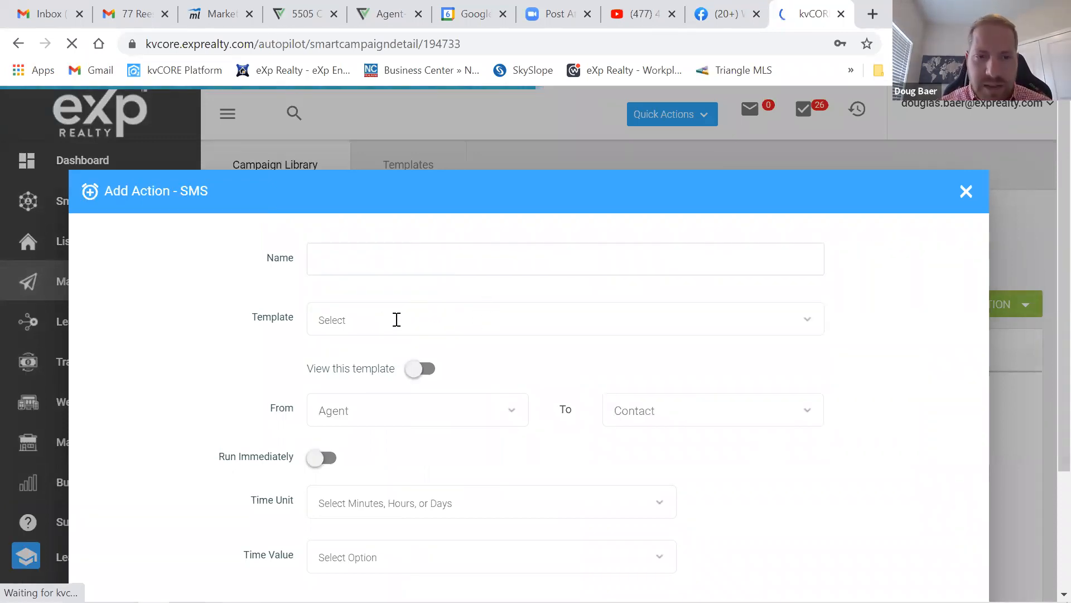
- Browse the SMS template list without picking one, then cancel the Add Action - SMS dialog
{"action": "left_click", "coordinate": [808, 323]}
{"action": "left_click", "coordinate": [486, 310]}
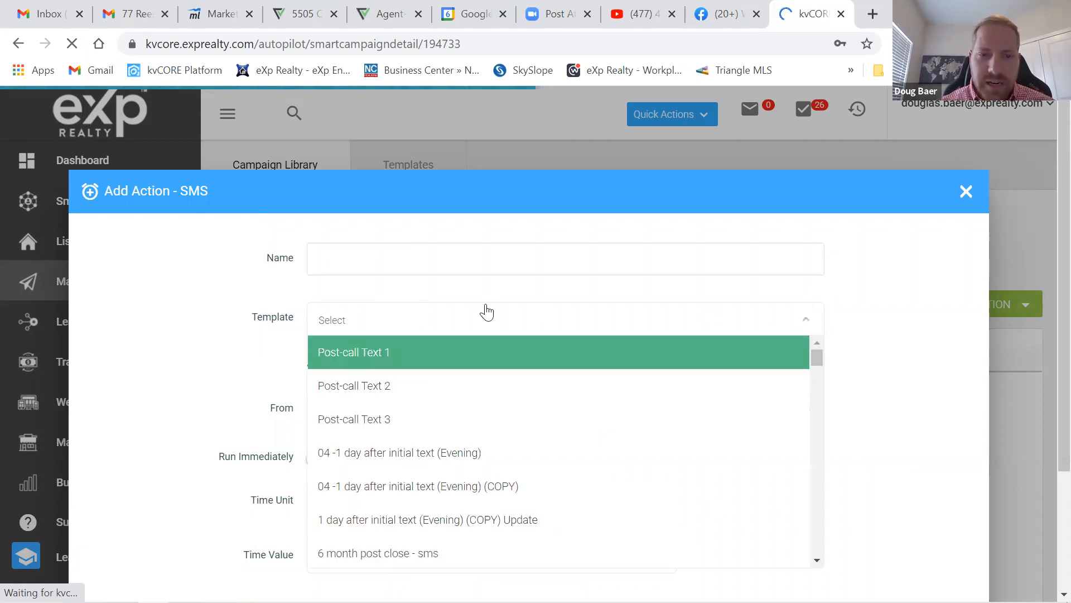
{"action": "scroll", "coordinate": [484, 434], "scroll_direction": "down", "scroll_amount": 15}
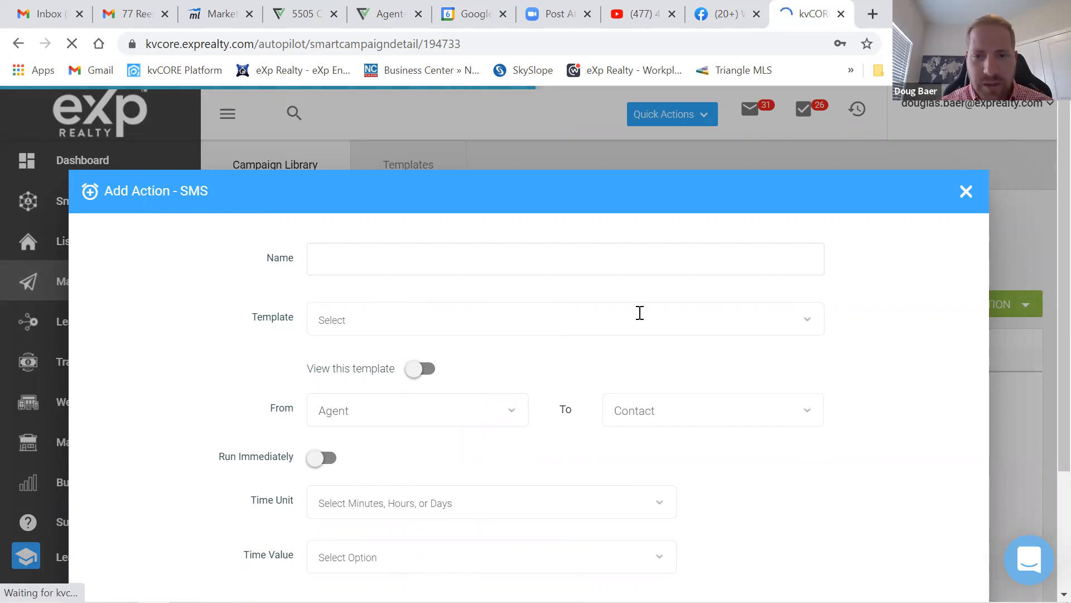
{"action": "left_click", "coordinate": [809, 325]}
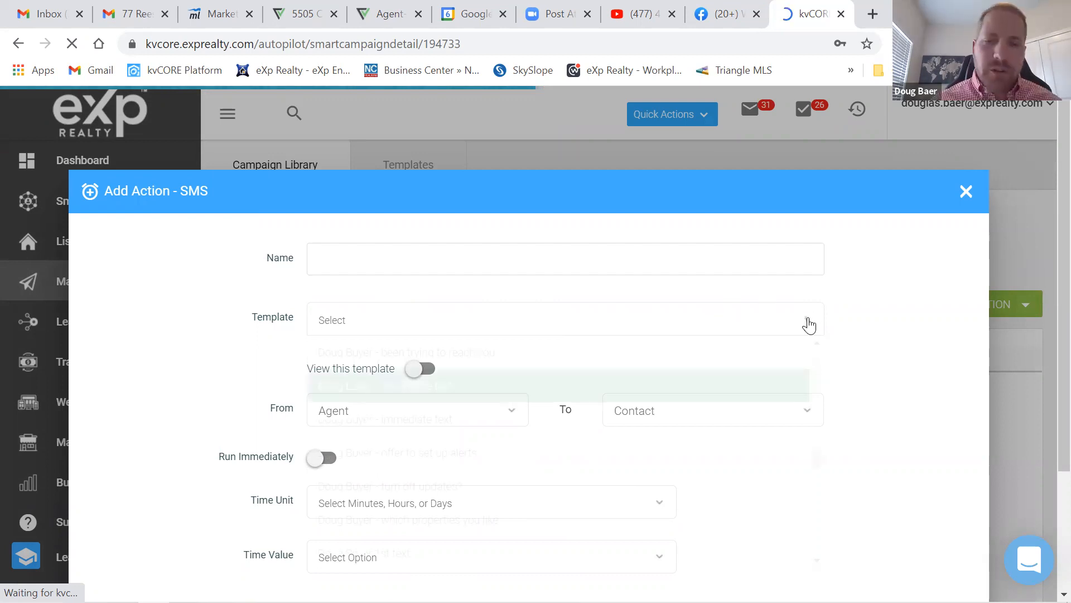
{"action": "left_click", "coordinate": [809, 325]}
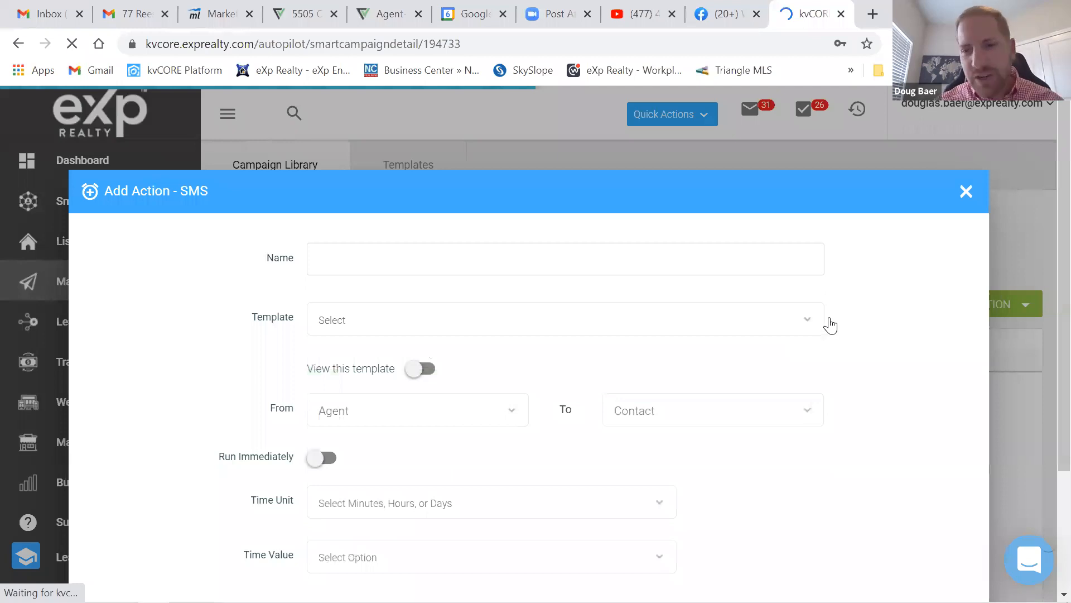
{"action": "scroll", "coordinate": [624, 303], "scroll_direction": "down", "scroll_amount": 2}
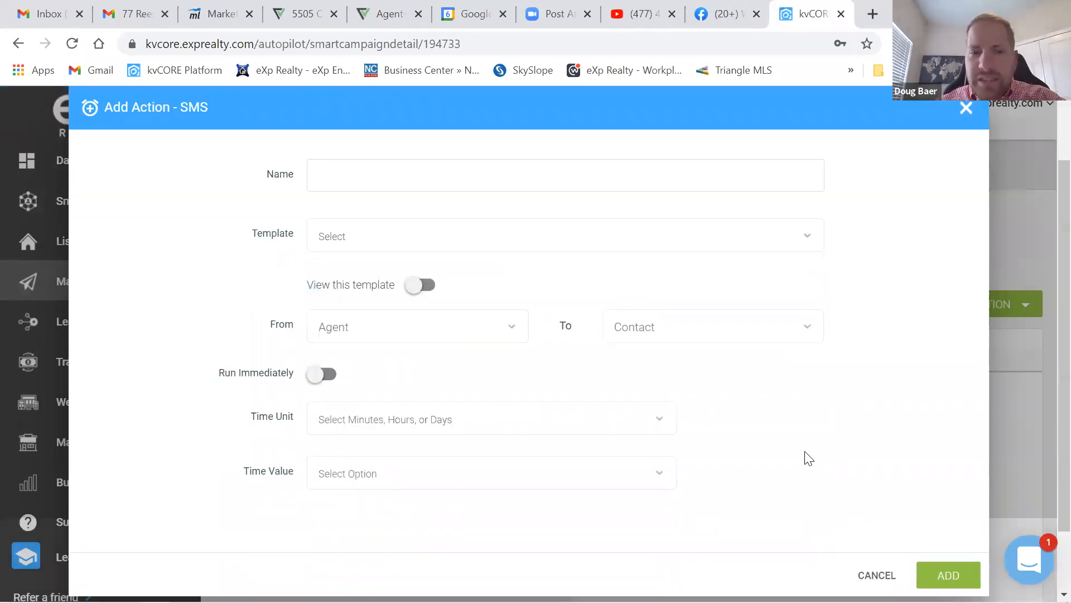
{"action": "left_click", "coordinate": [875, 574]}
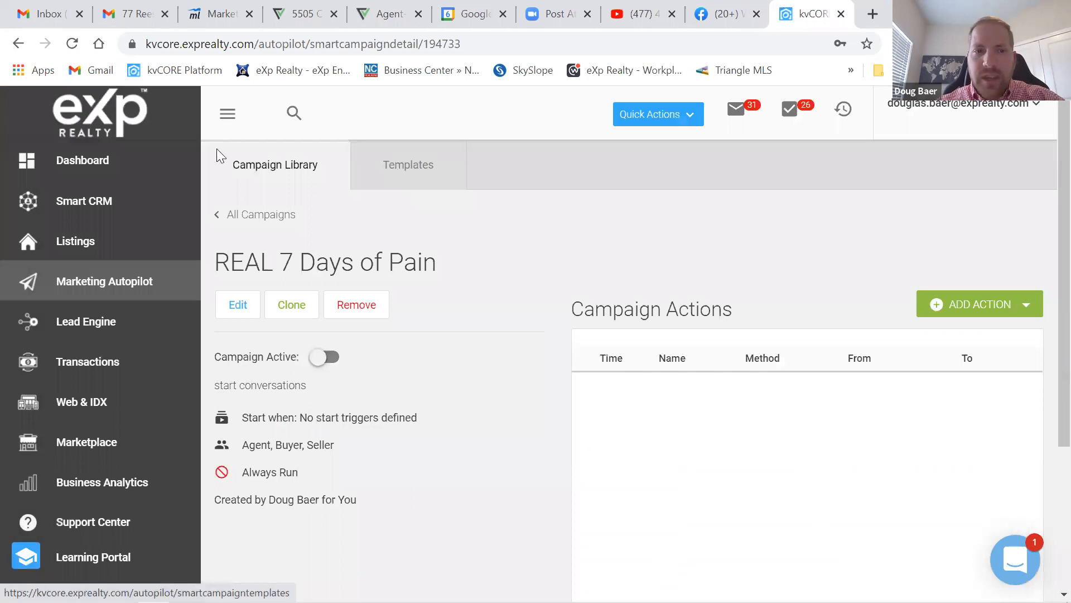
- On the Templates page, start a new SMS Template from ADD TEMPLATE
{"action": "left_click", "coordinate": [405, 173]}
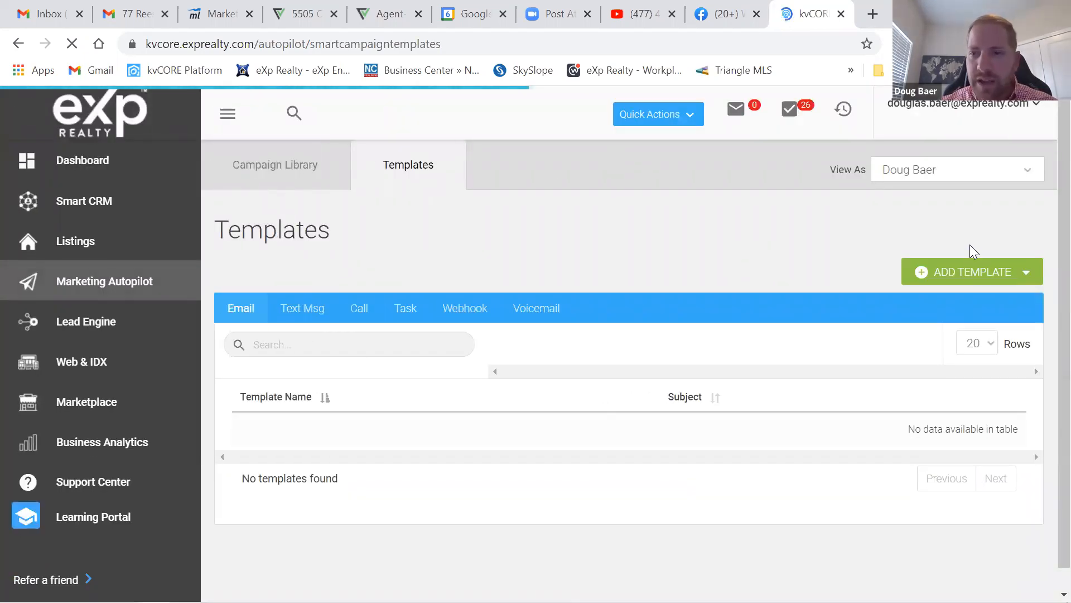
{"action": "scroll", "coordinate": [970, 244], "scroll_direction": "down", "scroll_amount": 1}
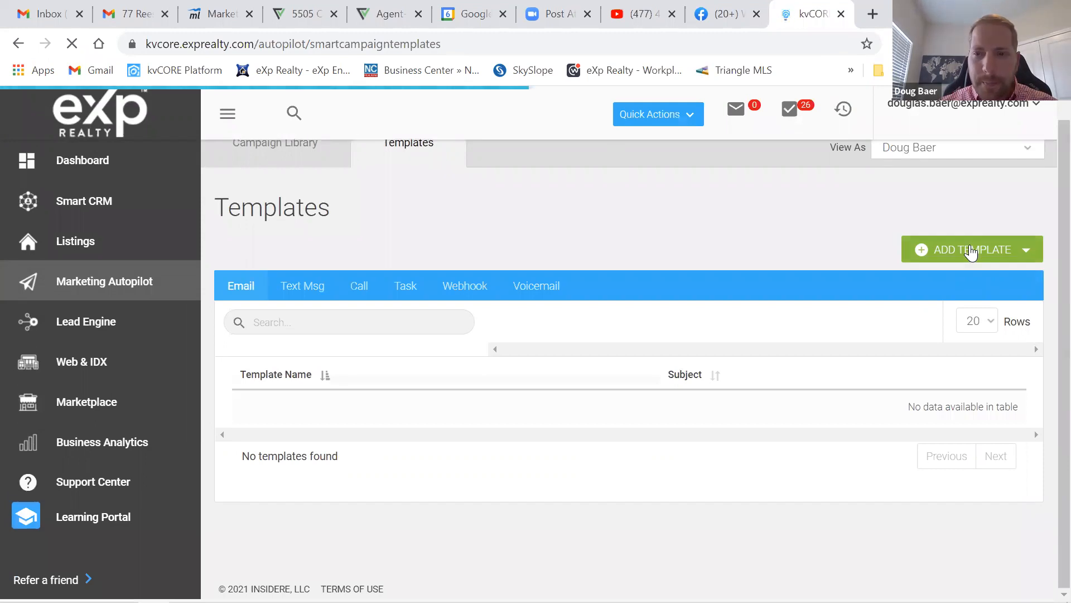
{"action": "left_click", "coordinate": [971, 252]}
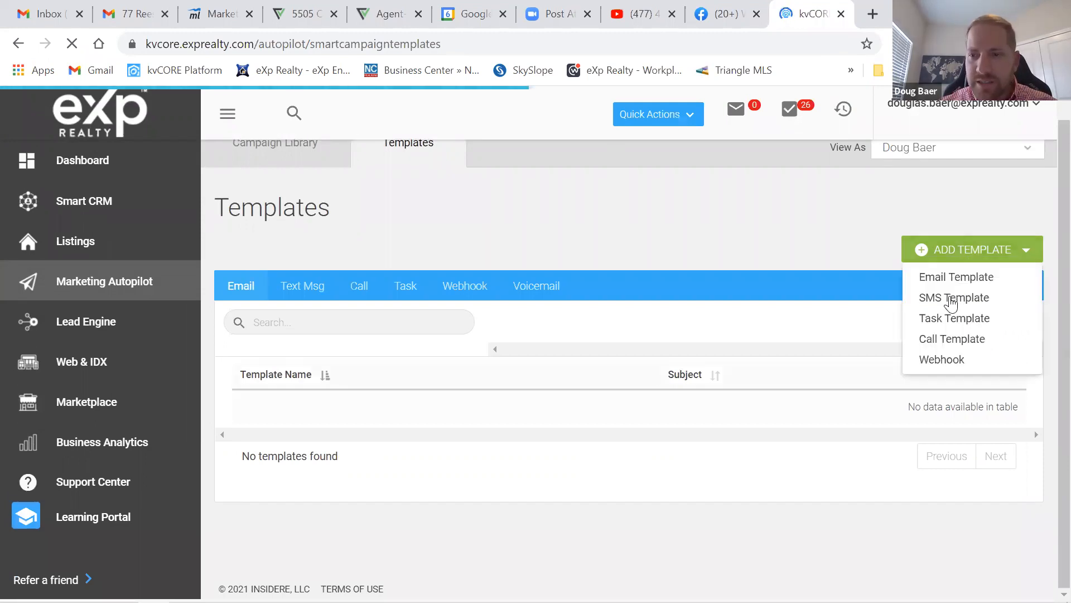
{"action": "left_click", "coordinate": [951, 304]}
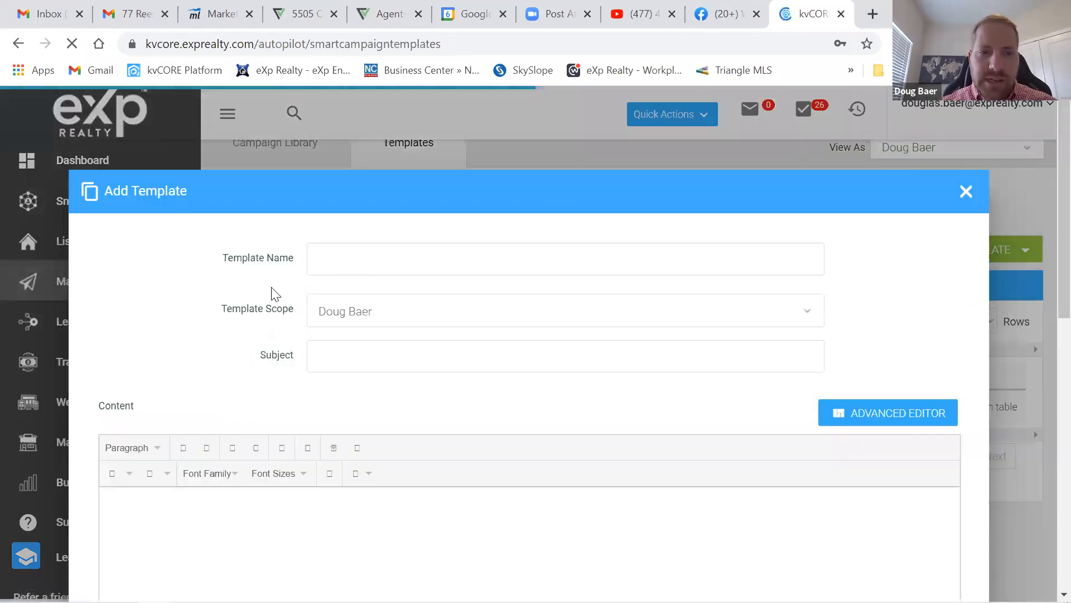
- Name the SMS template '7 DOP DAY 1' and scope it to the agent personally
{"action": "left_click", "coordinate": [460, 270]}
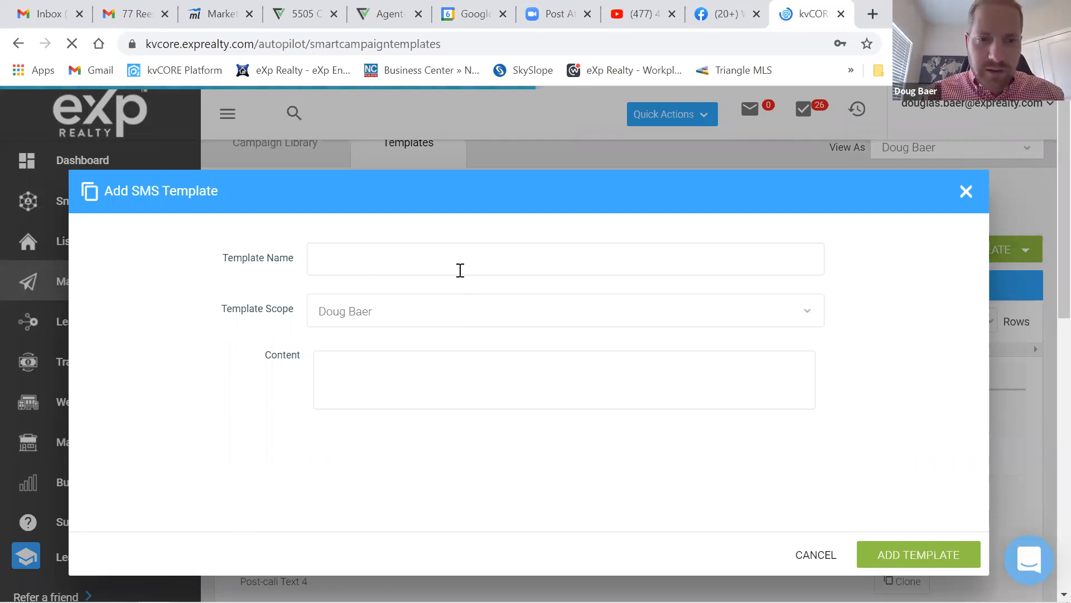
{"action": "type", "text": "7"}
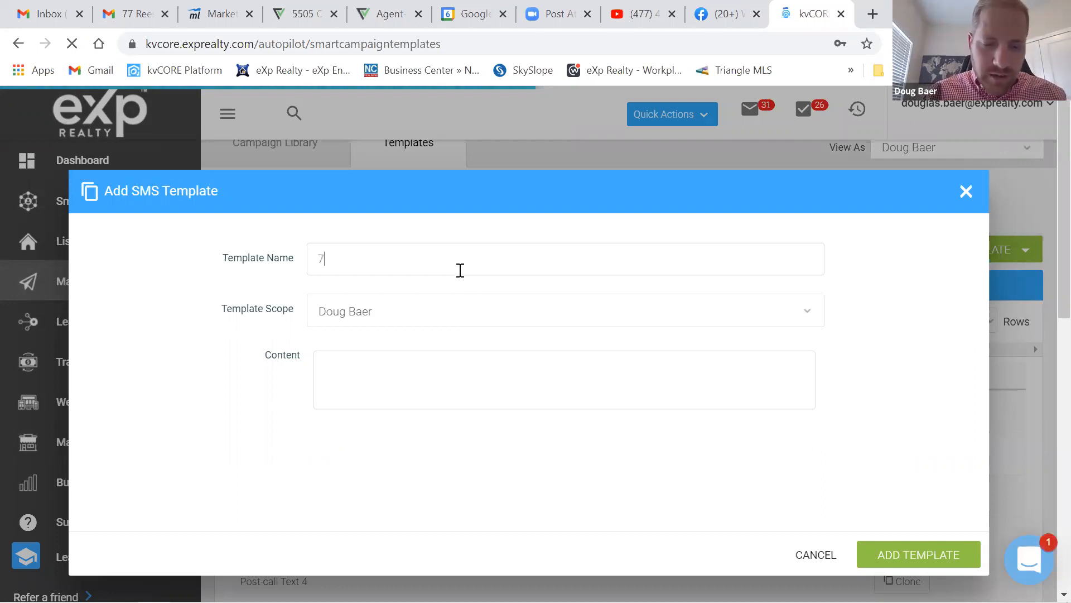
{"action": "type", "text": " DOP DAY "}
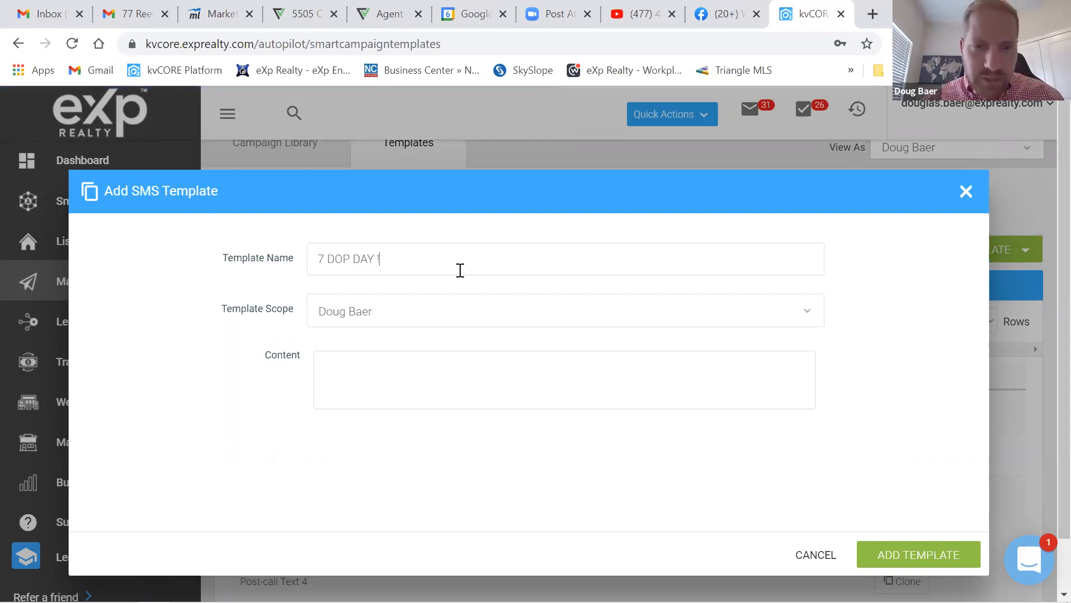
{"action": "type", "text": "1"}
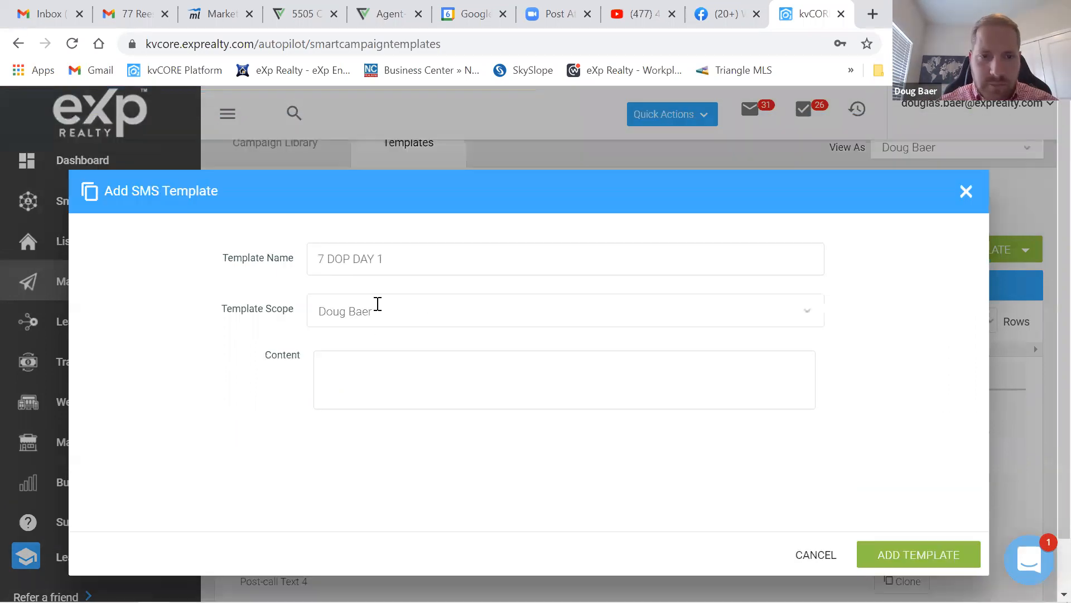
{"action": "left_click", "coordinate": [427, 306]}
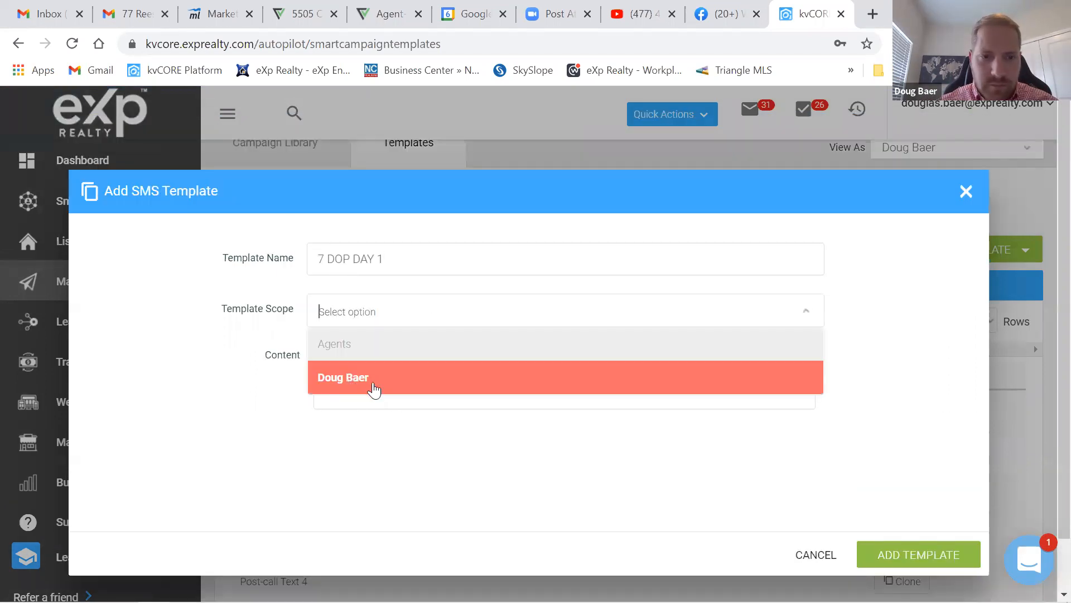
{"action": "left_click", "coordinate": [911, 557]}
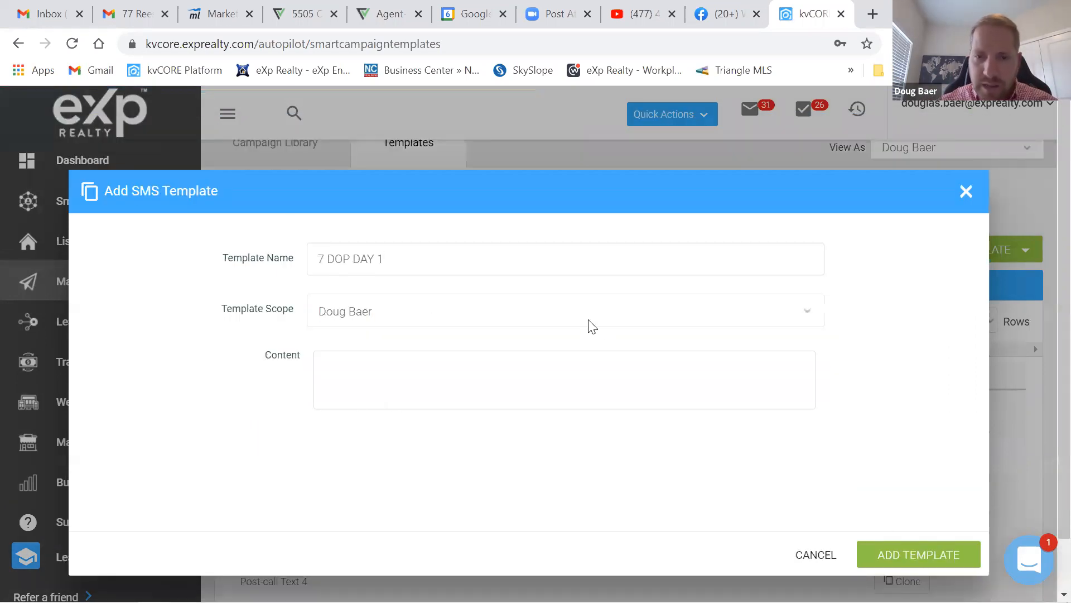
{"action": "left_click", "coordinate": [471, 372]}
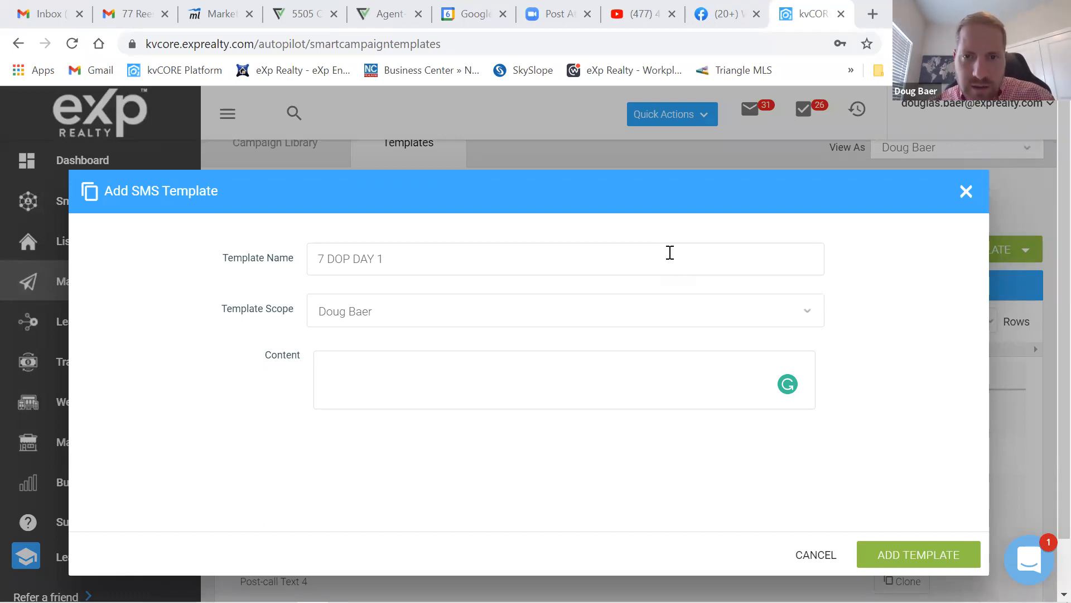
- Paste the check-in message into Content and delete its {{name}} placeholder
{"action": "left_click", "coordinate": [424, 388]}
{"action": "type", "text": "(Morning/Afternoon) {{name}} It's (name)! This is my real estate office number and wanted to send you the info just in case you see it flash across your phone! It’s me :) It’s been a while... How are you?"}
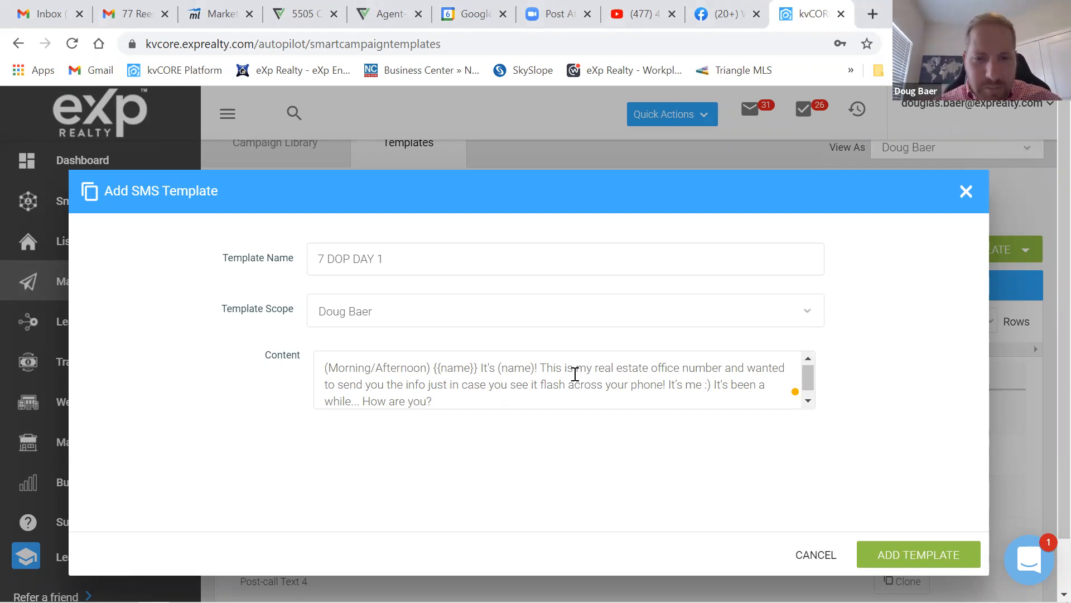
{"action": "scroll", "coordinate": [635, 377], "scroll_direction": "down", "scroll_amount": 1}
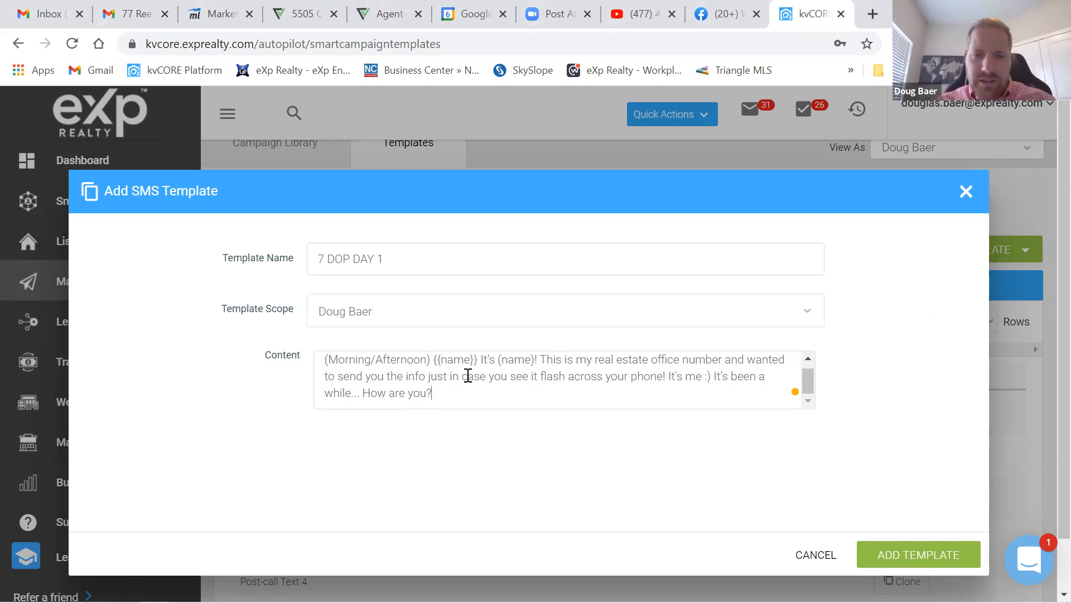
{"action": "left_click_drag", "start_coordinate": [435, 361], "coordinate": [480, 371]}
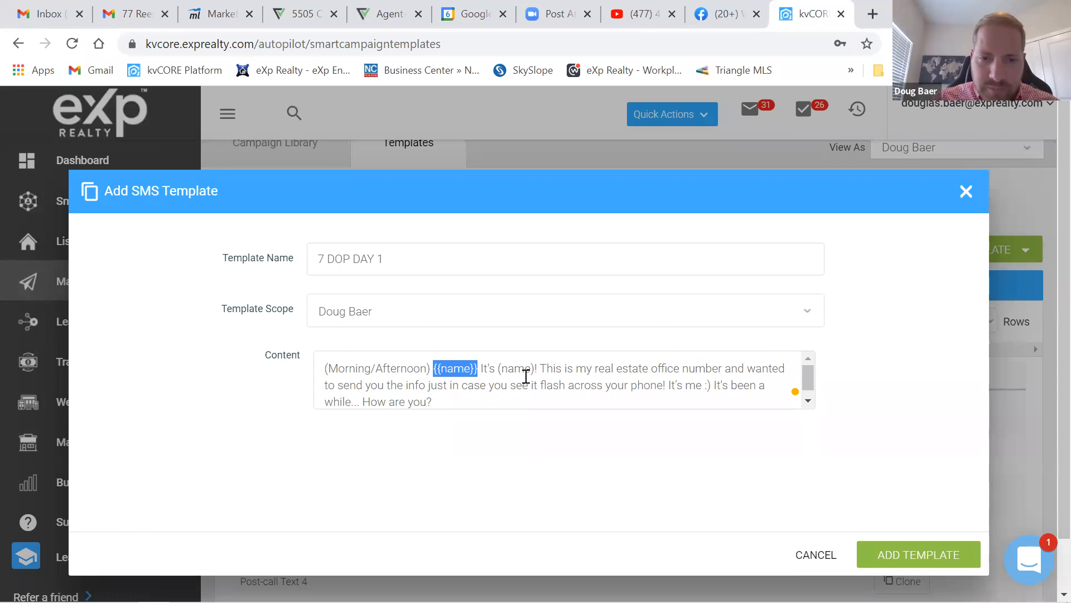
{"action": "key", "text": "BackSpace"}
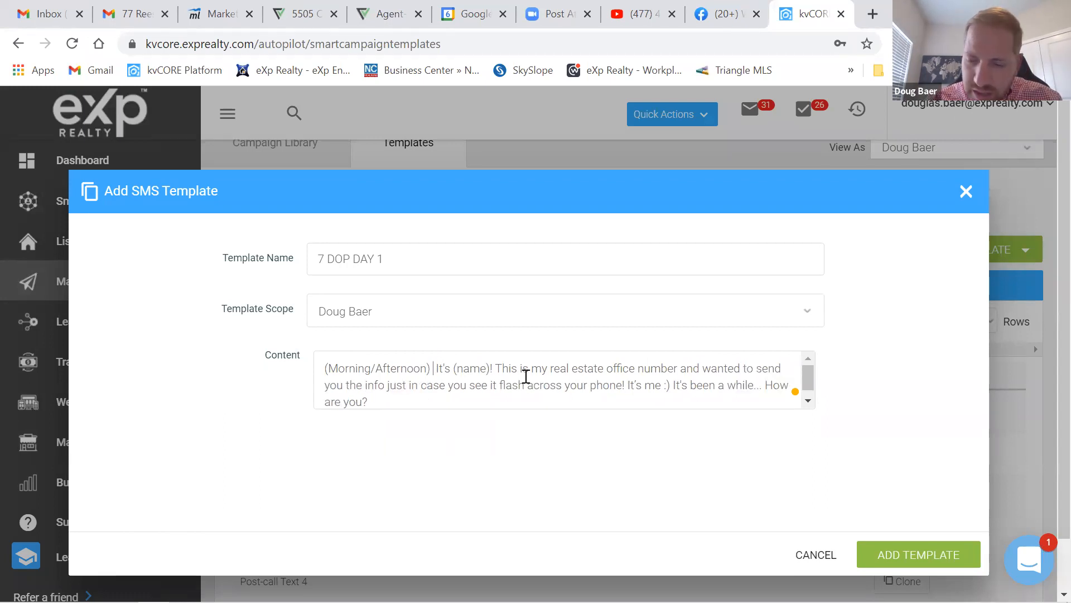
{"action": "type", "text": "{"}
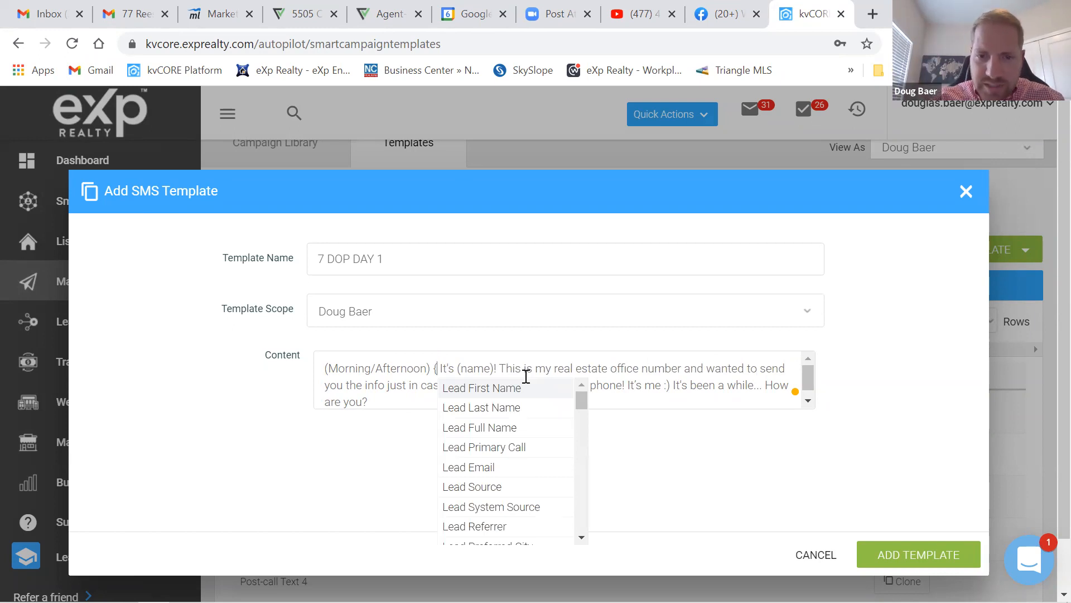
- Insert {lead_first_name}, then replace (name) with the {agent_first_name} merge field
{"action": "left_click", "coordinate": [495, 389]}
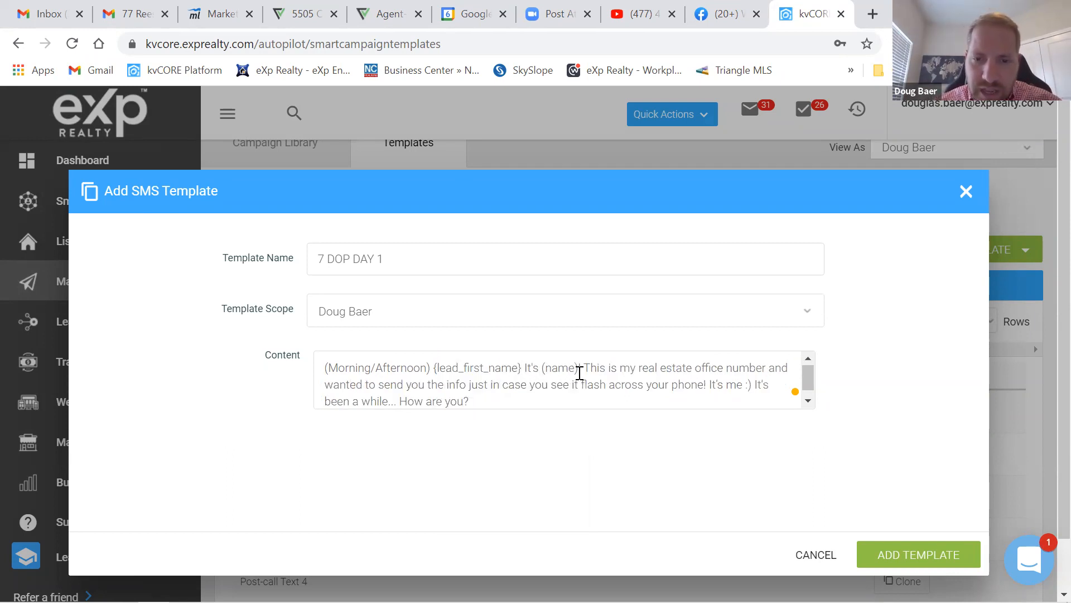
{"action": "left_click_drag", "start_coordinate": [542, 369], "coordinate": [579, 369]}
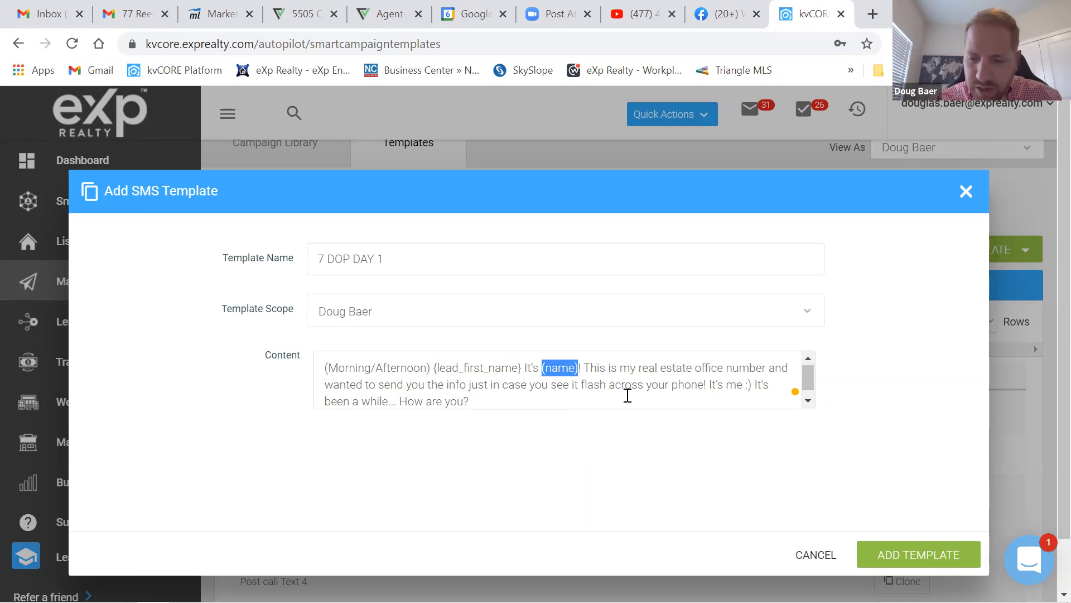
{"action": "type", "text": "{"}
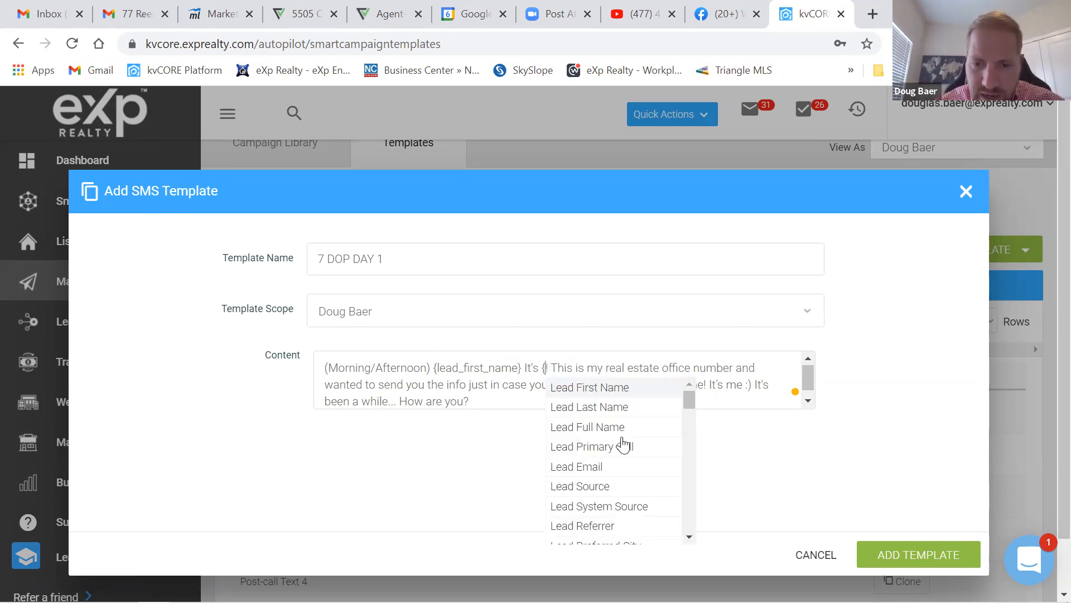
{"action": "scroll", "coordinate": [620, 447], "scroll_direction": "down", "scroll_amount": 7}
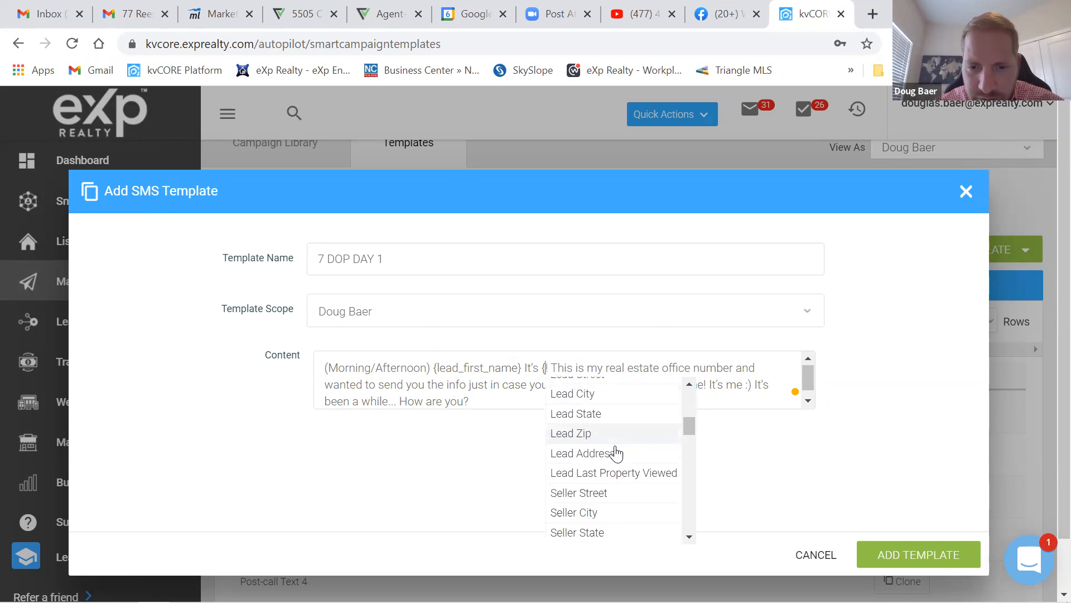
{"action": "scroll", "coordinate": [600, 435], "scroll_direction": "down", "scroll_amount": 2}
{"action": "scroll", "coordinate": [597, 433], "scroll_direction": "up", "scroll_amount": 1}
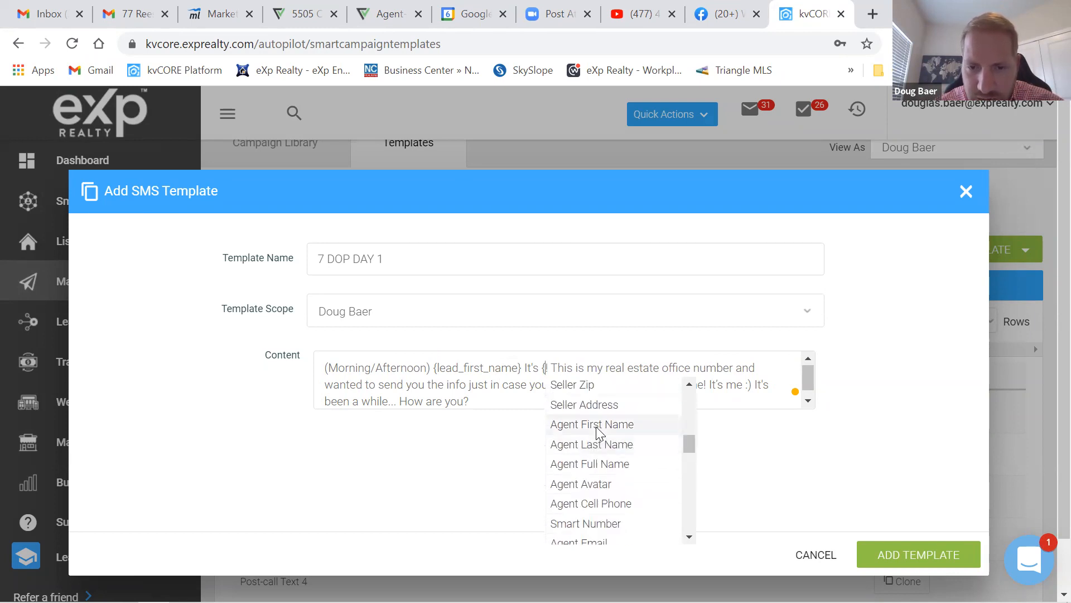
{"action": "key", "text": "Return"}
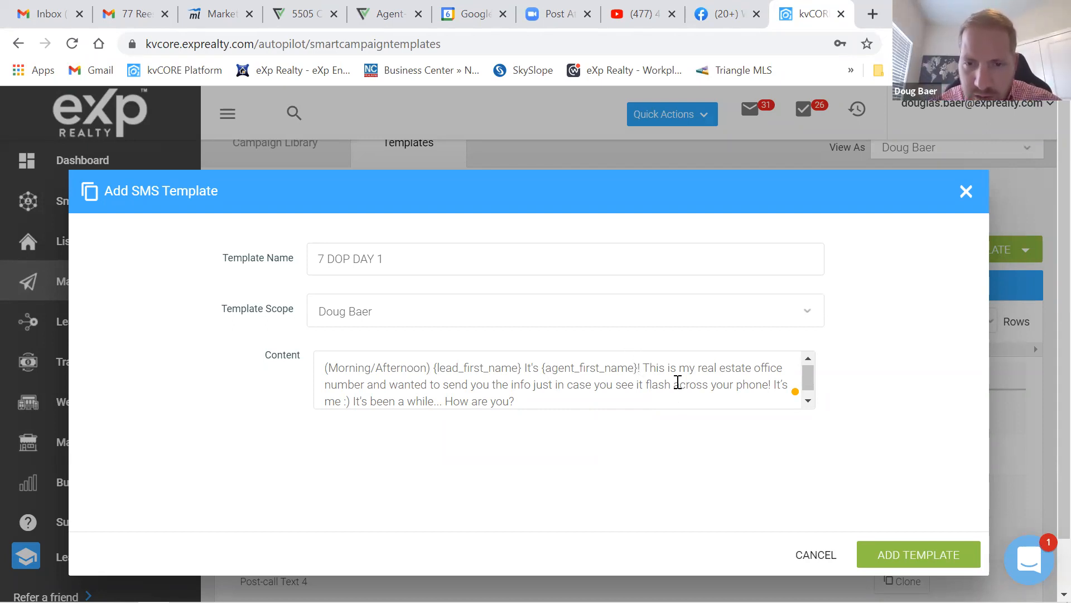
- Remove the stray brace before 'This' and select the (Morning/Afternoon) opener
{"action": "key", "text": "Right"}
{"action": "key", "text": "Right"}
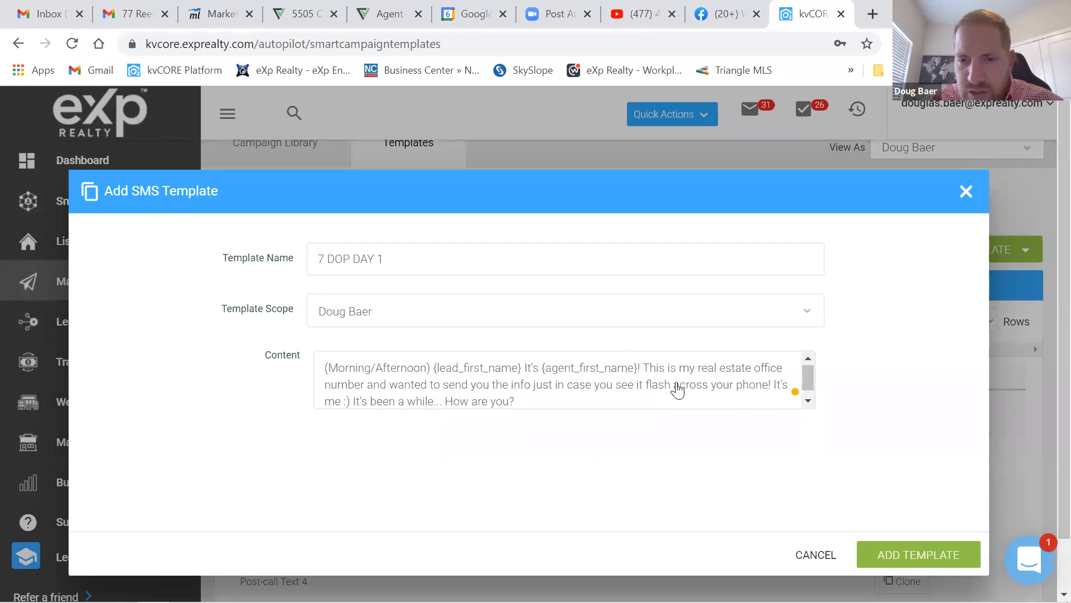
{"action": "type", "text": "{"}
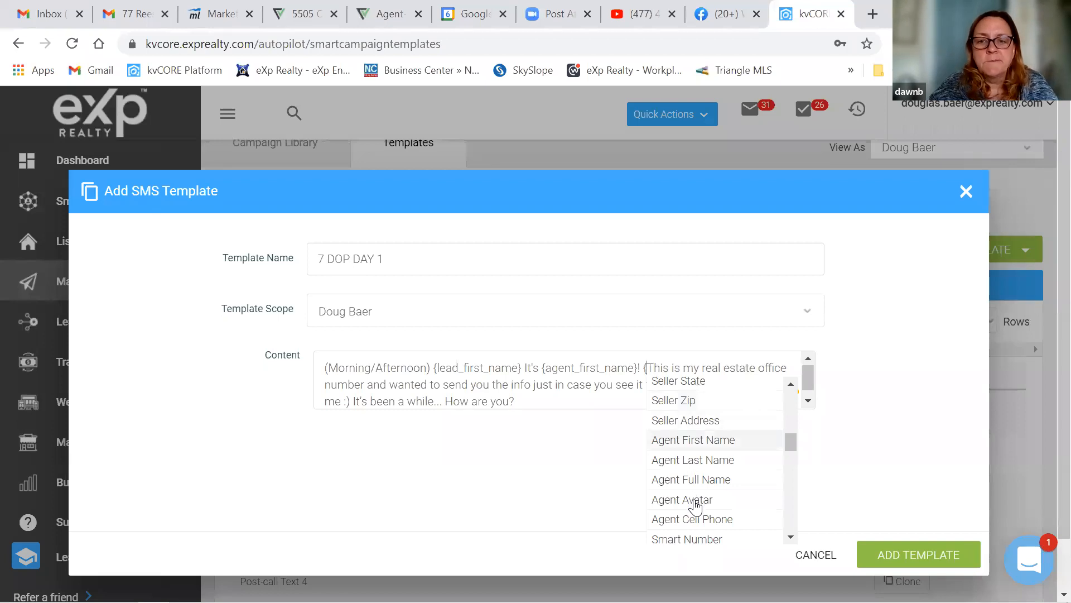
{"action": "scroll", "coordinate": [695, 506], "scroll_direction": "down", "scroll_amount": 8}
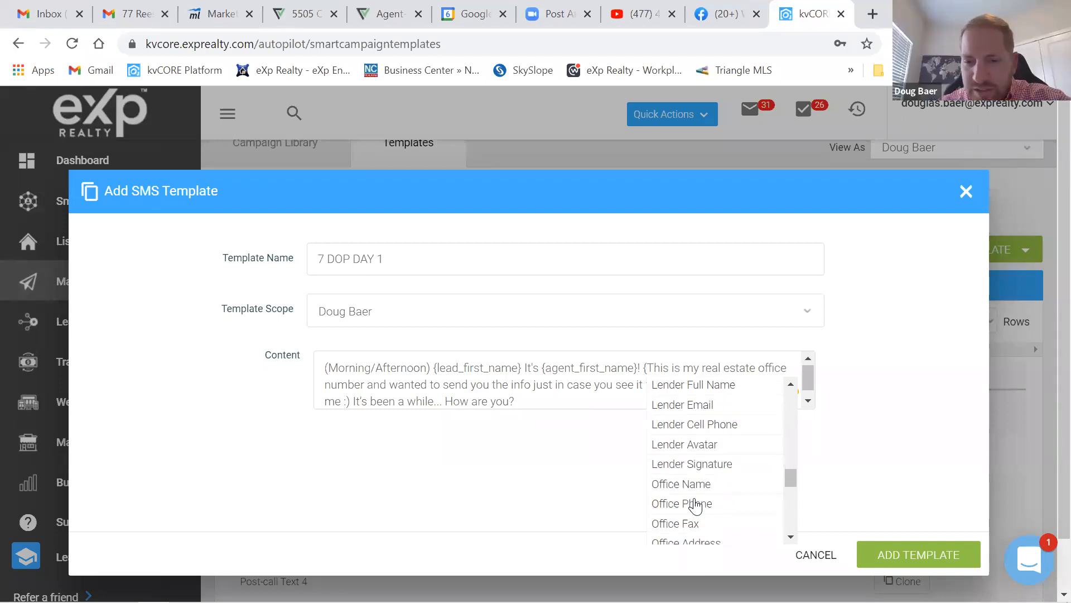
{"action": "scroll", "coordinate": [690, 461], "scroll_direction": "down", "scroll_amount": 2}
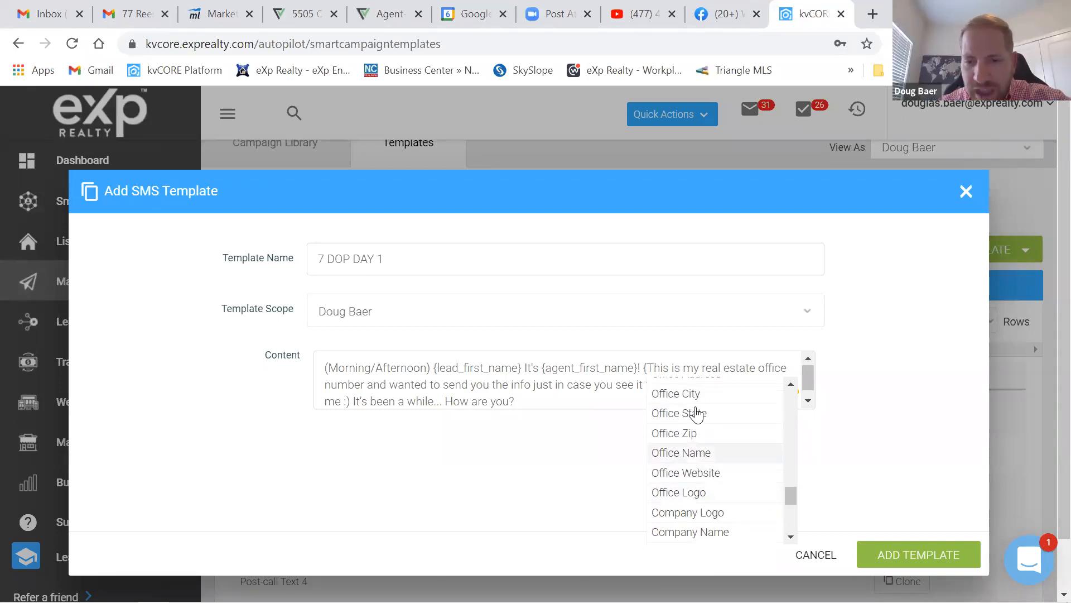
{"action": "scroll", "coordinate": [692, 491], "scroll_direction": "down", "scroll_amount": 5}
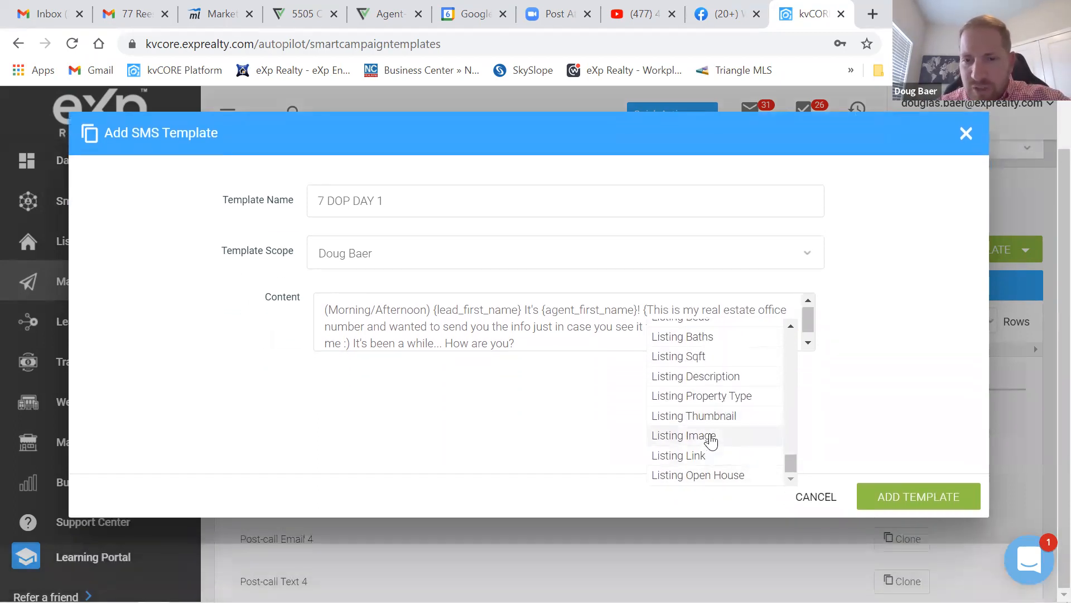
{"action": "scroll", "coordinate": [712, 440], "scroll_direction": "up", "scroll_amount": 10}
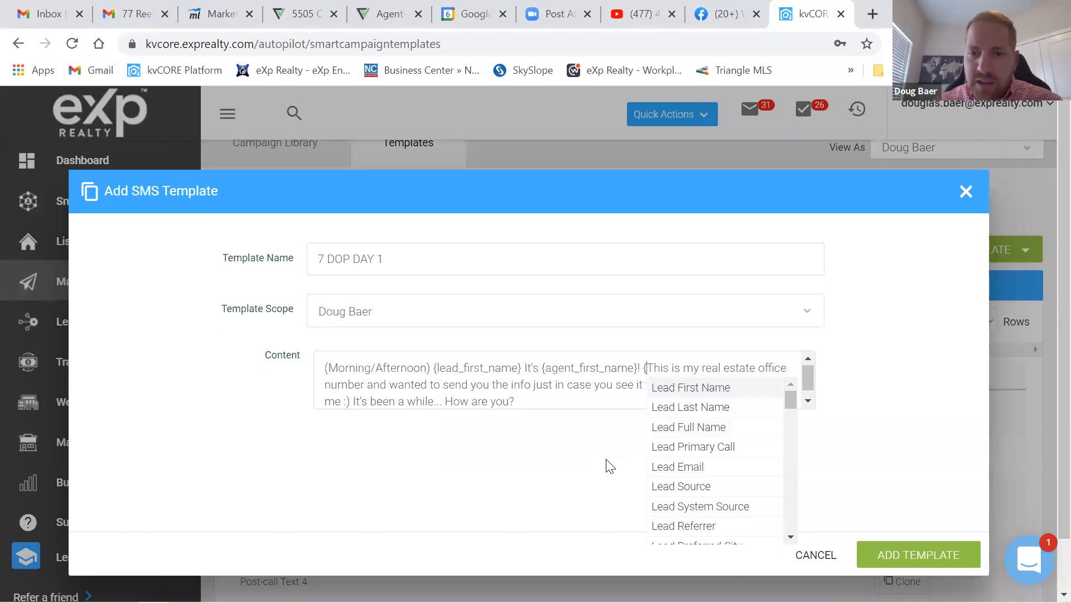
{"action": "key", "text": "BackSpace"}
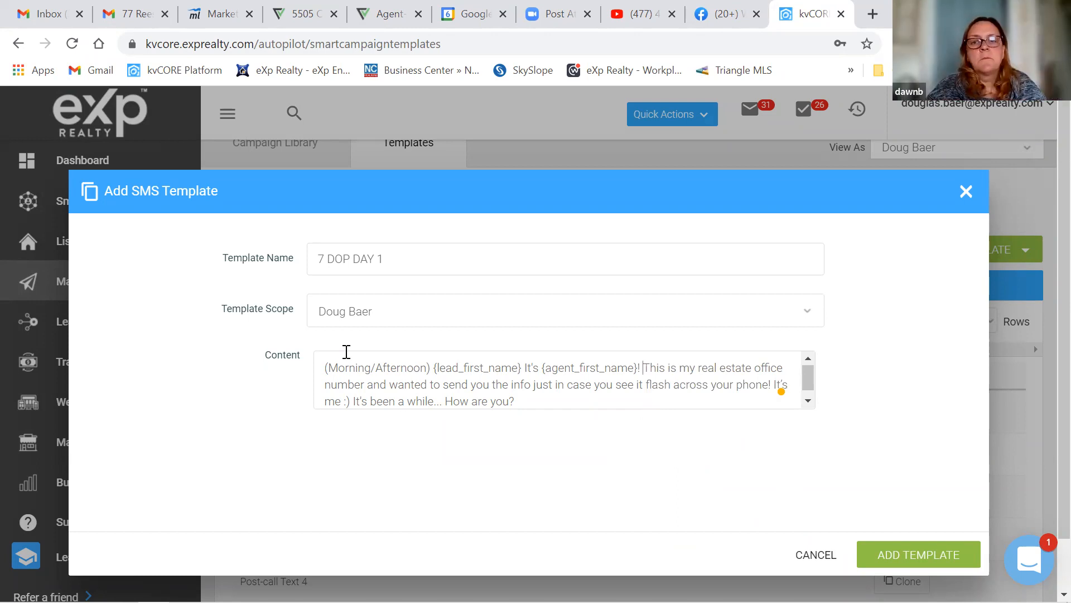
{"action": "left_click_drag", "start_coordinate": [431, 370], "coordinate": [327, 368]}
{"action": "type", "text": "H"}
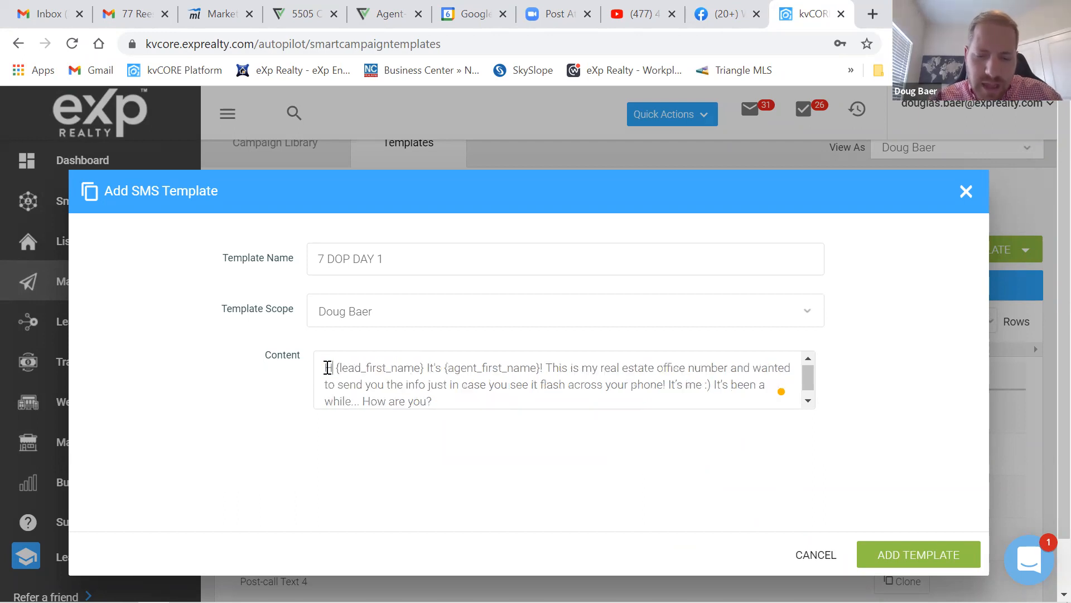
{"action": "type", "text": "ey!"}
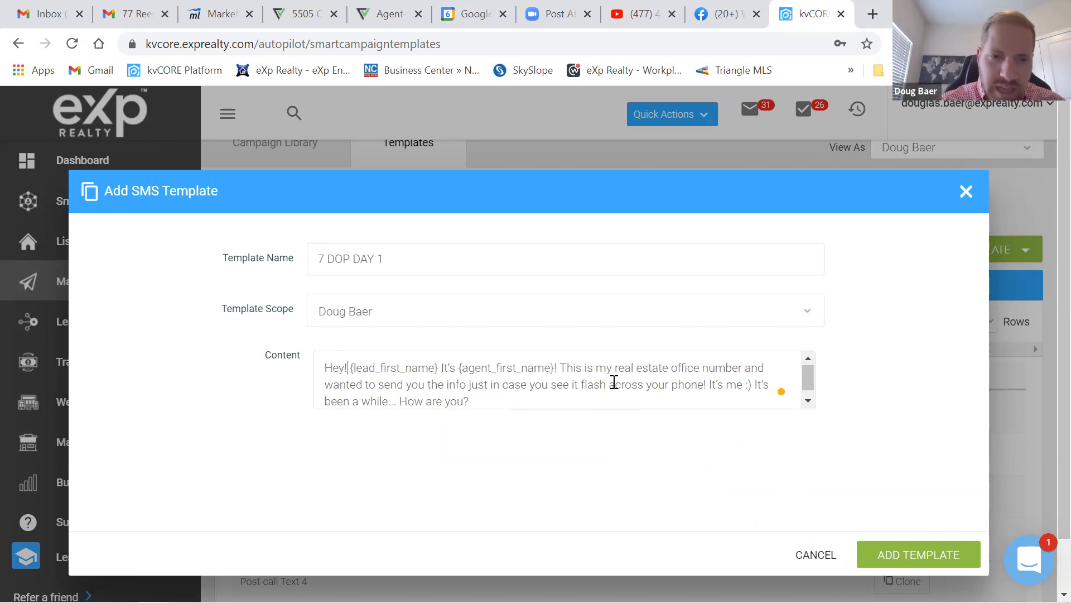
{"action": "key", "text": "BackSpace"}
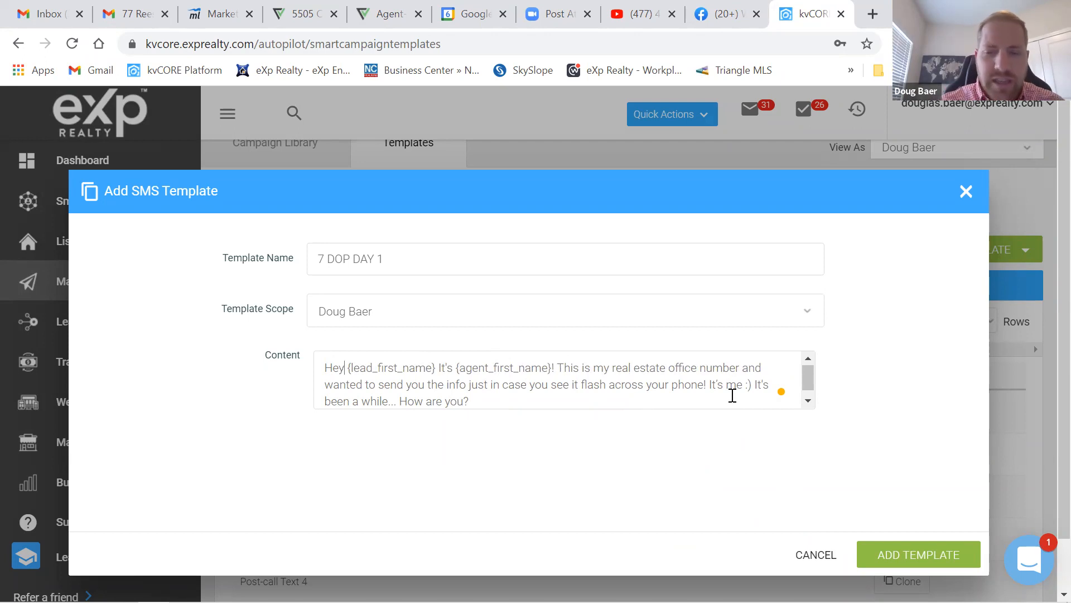
{"action": "left_click", "coordinate": [925, 555]}
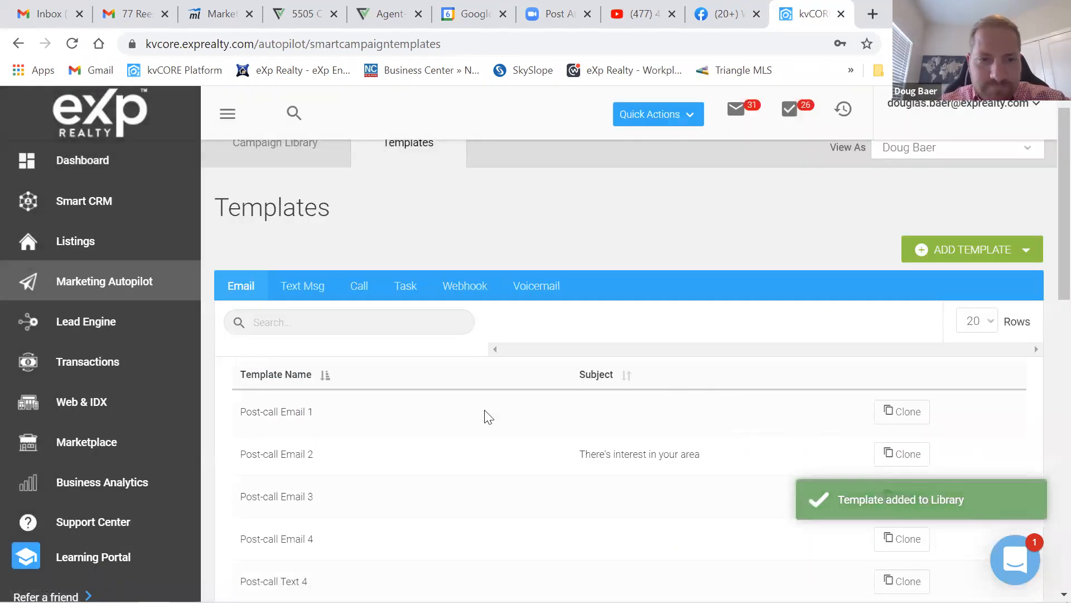
{"action": "left_click", "coordinate": [307, 283]}
{"action": "scroll", "coordinate": [695, 458], "scroll_direction": "down", "scroll_amount": 4}
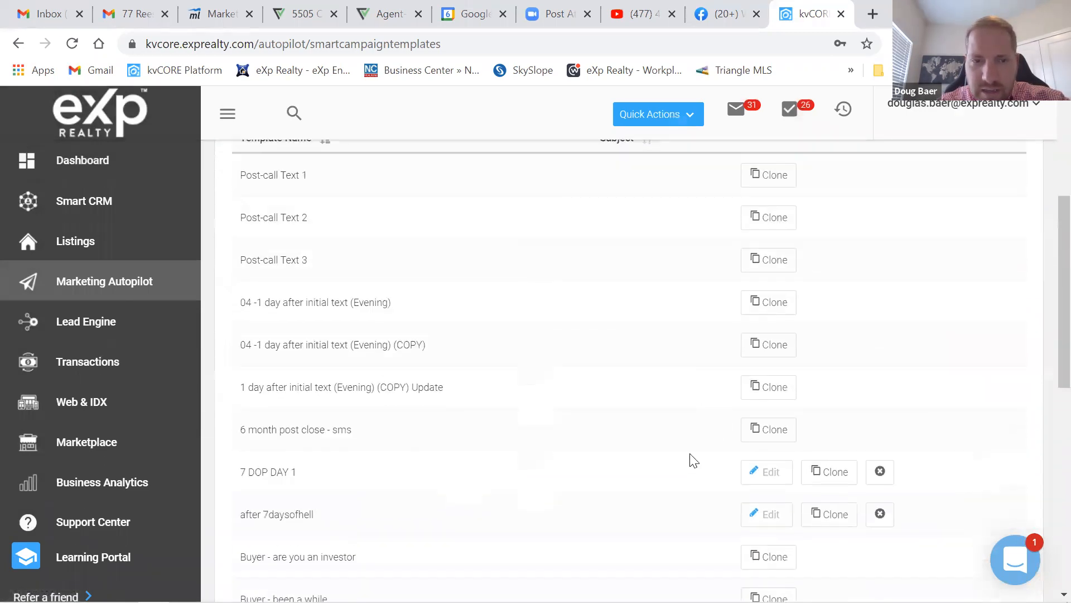
{"action": "scroll", "coordinate": [694, 460], "scroll_direction": "down", "scroll_amount": 3}
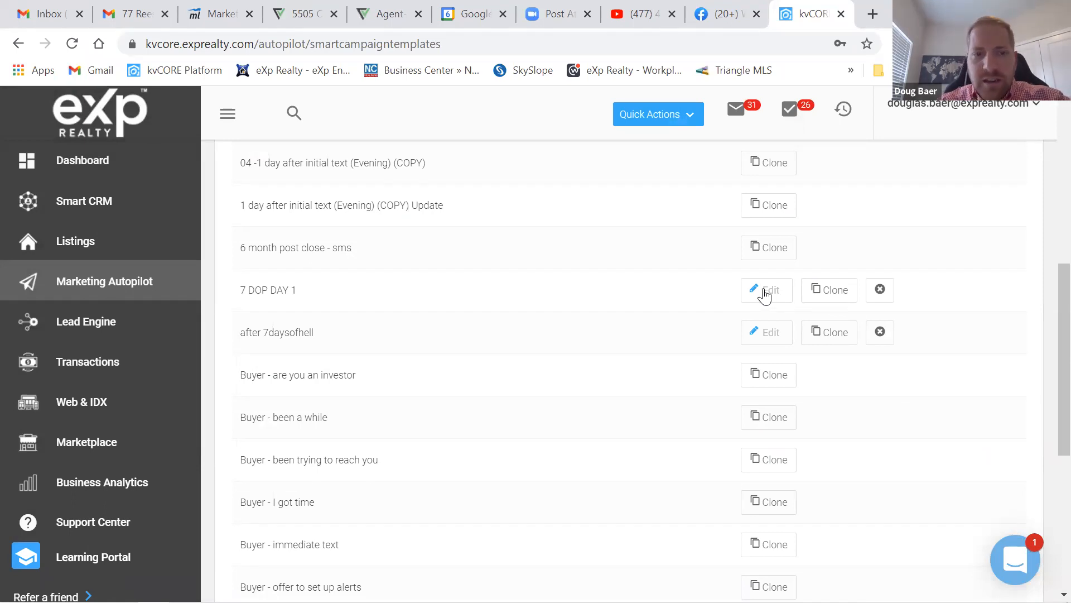
{"action": "scroll", "coordinate": [752, 280], "scroll_direction": "up", "scroll_amount": 3}
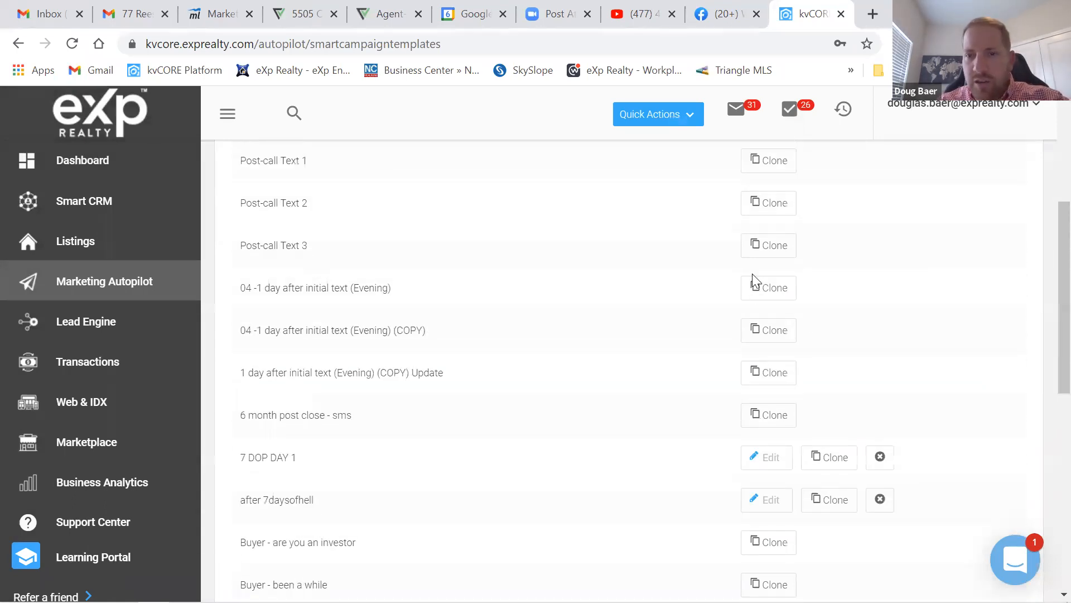
{"action": "scroll", "coordinate": [751, 293], "scroll_direction": "up", "scroll_amount": 2}
{"action": "scroll", "coordinate": [767, 251], "scroll_direction": "down", "scroll_amount": 2}
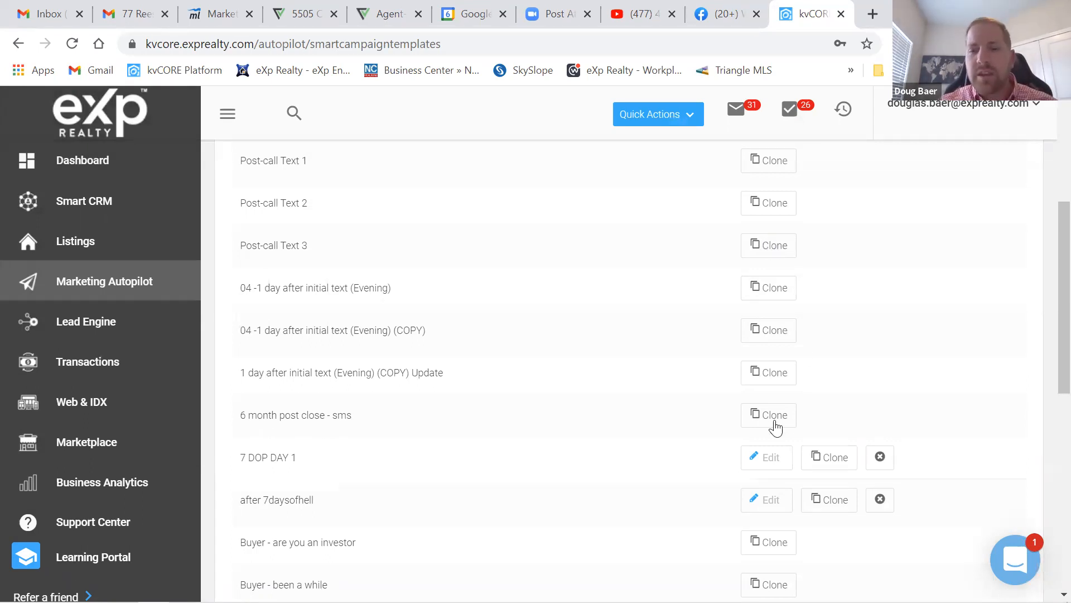
{"action": "scroll", "coordinate": [776, 427], "scroll_direction": "down", "scroll_amount": 1}
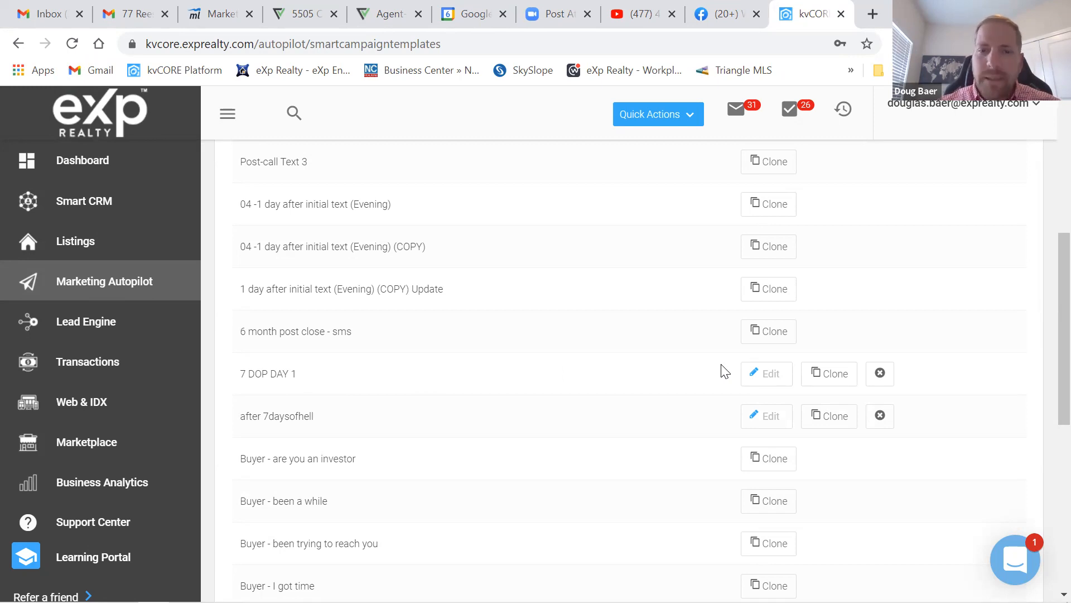
{"action": "scroll", "coordinate": [648, 376], "scroll_direction": "up", "scroll_amount": 1}
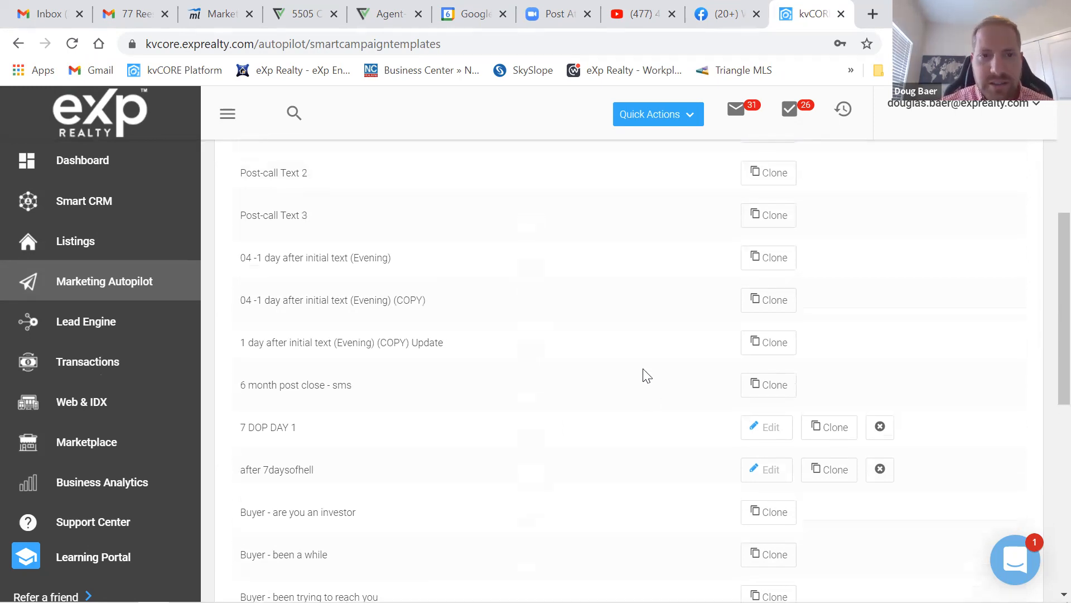
{"action": "scroll", "coordinate": [647, 375], "scroll_direction": "up", "scroll_amount": 6}
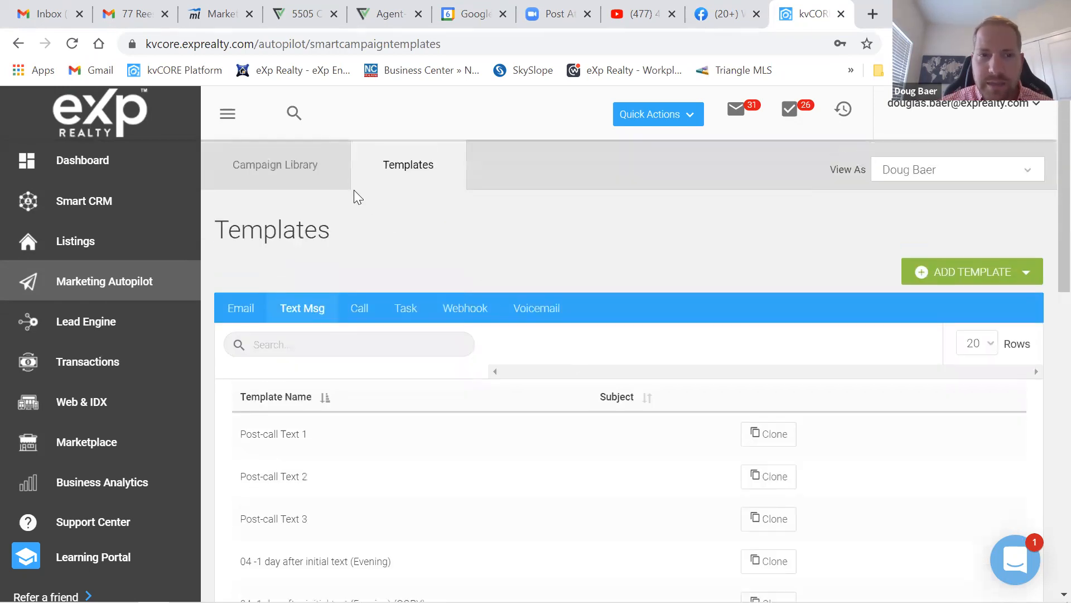
- From Campaign Library, open REAL 7 Days of Pain and choose ADD ACTION > SMS
{"action": "left_click", "coordinate": [277, 166]}
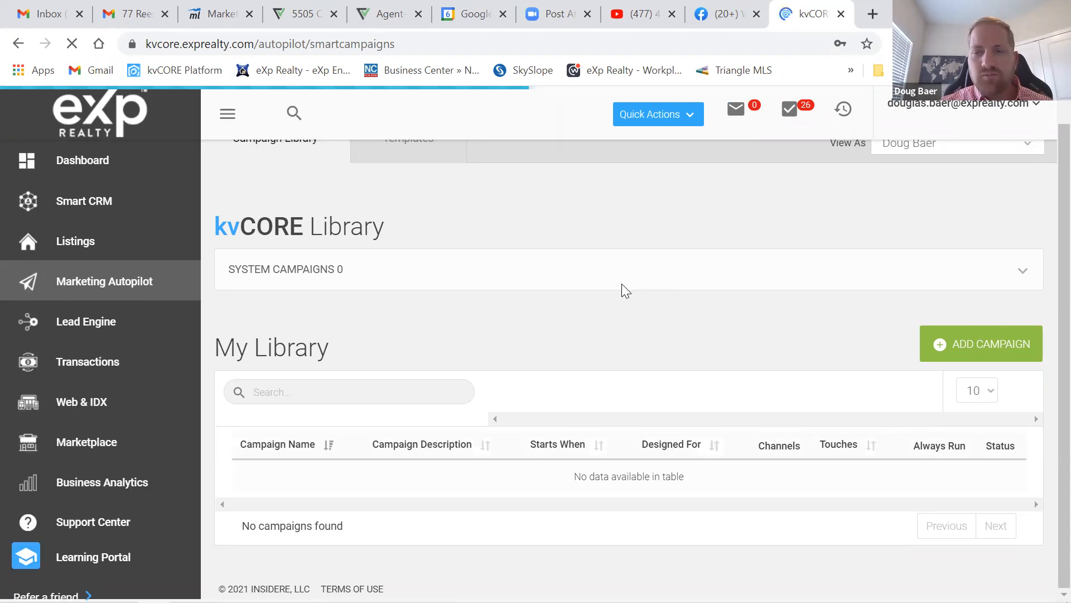
{"action": "scroll", "coordinate": [362, 404], "scroll_direction": "down", "scroll_amount": 1}
{"action": "scroll", "coordinate": [362, 404], "scroll_direction": "down", "scroll_amount": 1}
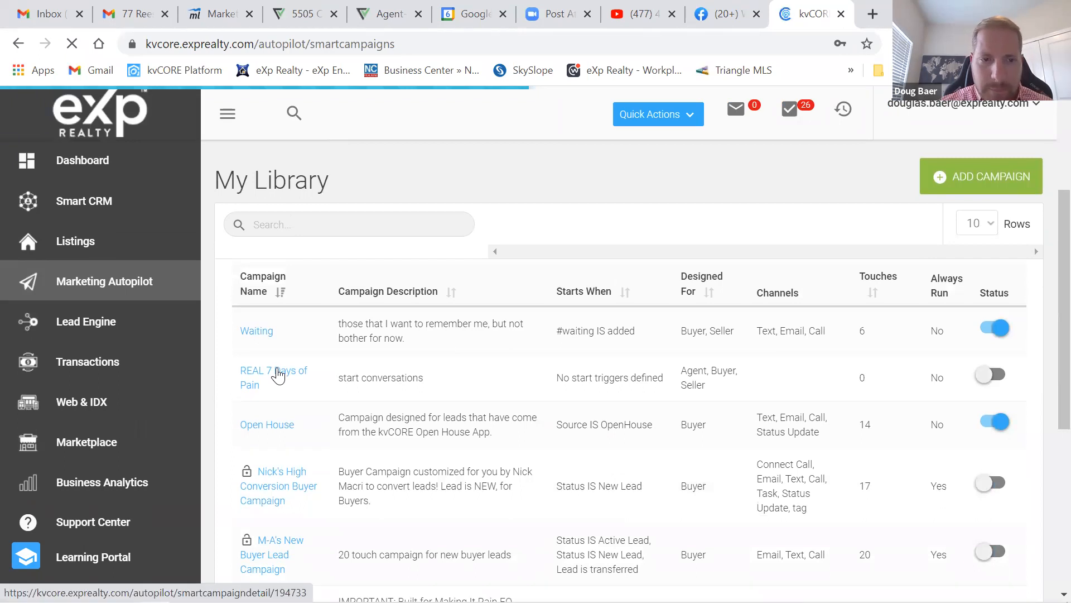
{"action": "left_click", "coordinate": [278, 376]}
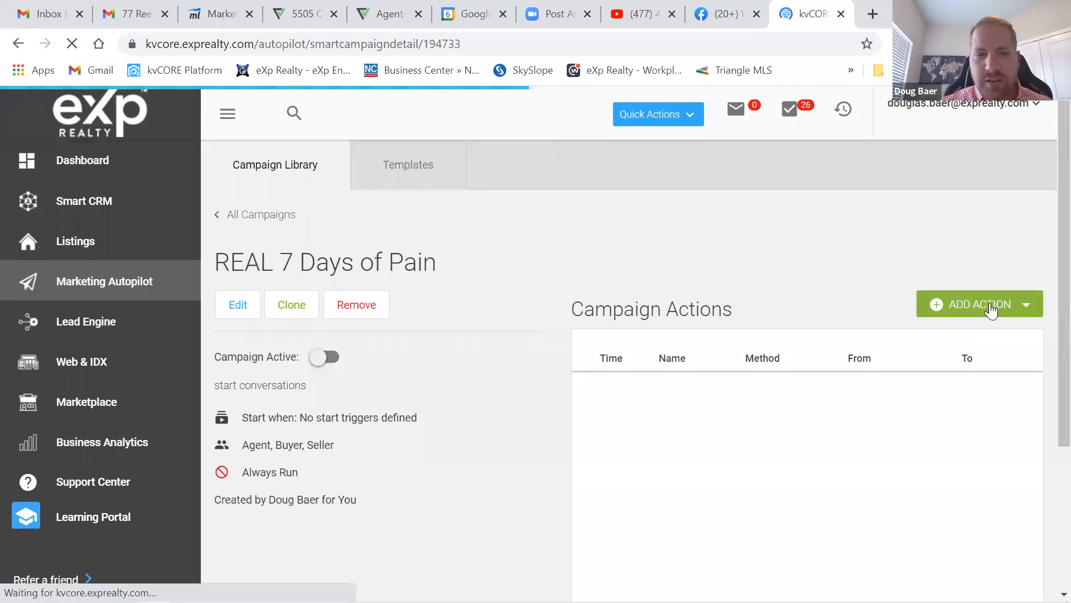
{"action": "left_click", "coordinate": [991, 310]}
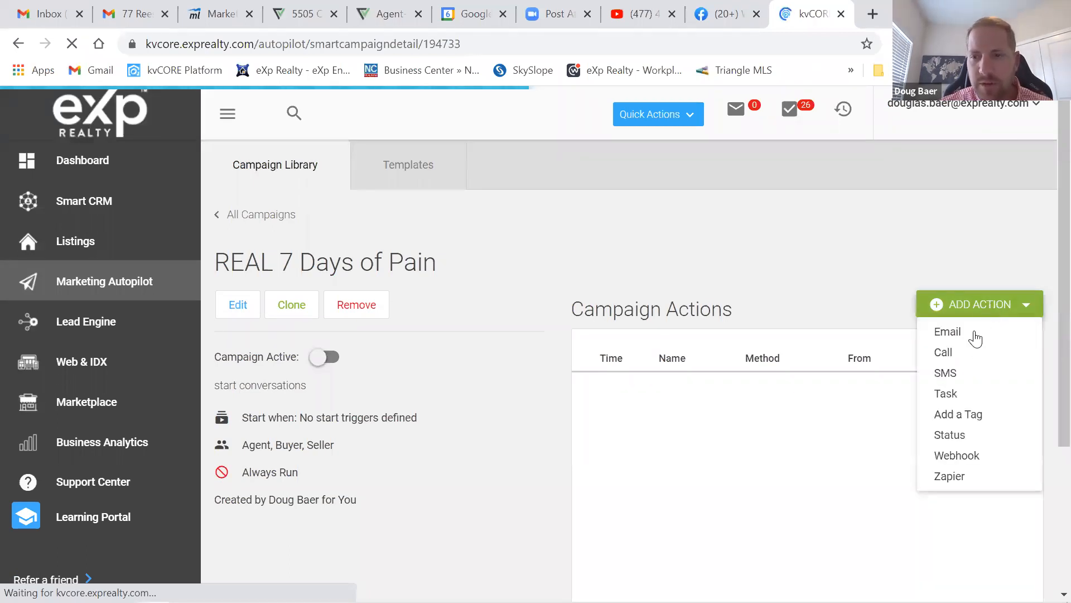
{"action": "left_click", "coordinate": [946, 378]}
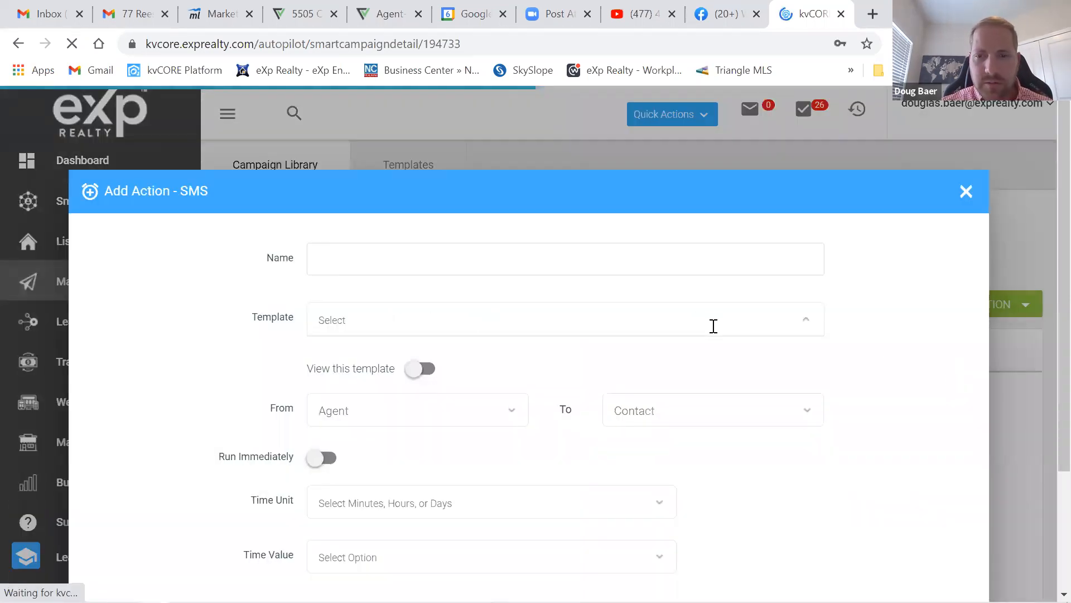
- Select the 7 DOP DAY 1 template, preview its text, and name the action '7 DOP DAY 1'
{"action": "left_click", "coordinate": [714, 326]}
{"action": "scroll", "coordinate": [493, 438], "scroll_direction": "down", "scroll_amount": 2}
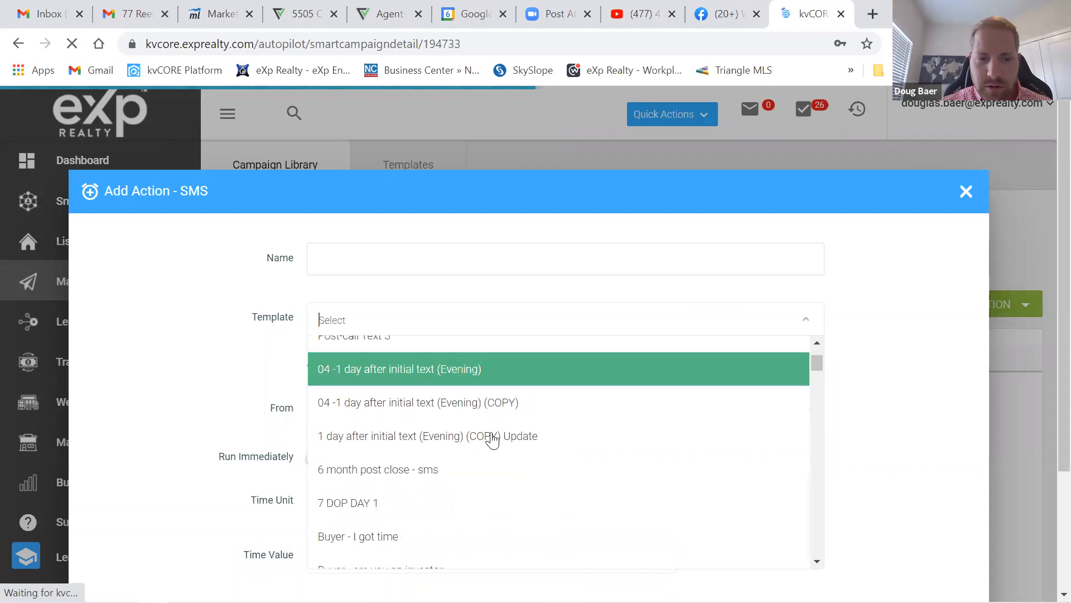
{"action": "scroll", "coordinate": [391, 430], "scroll_direction": "down", "scroll_amount": 2}
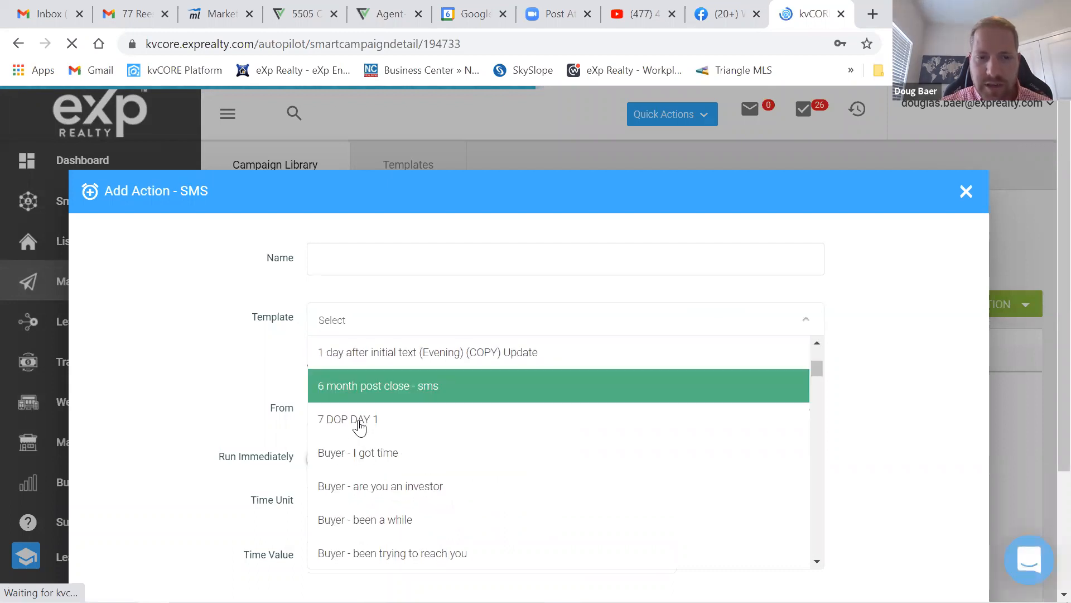
{"action": "left_click", "coordinate": [364, 423]}
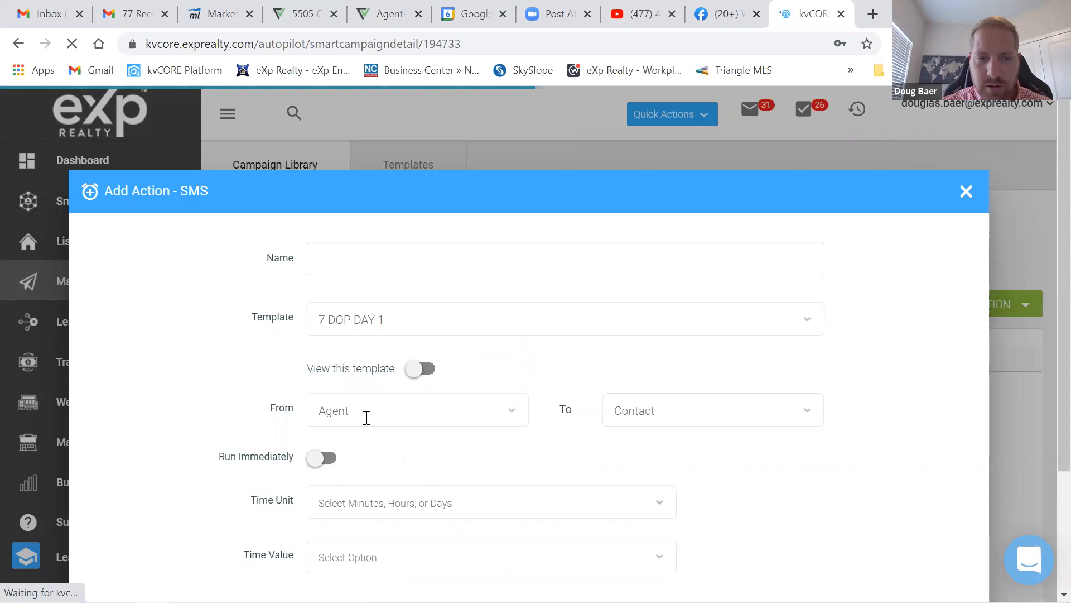
{"action": "left_click", "coordinate": [415, 370]}
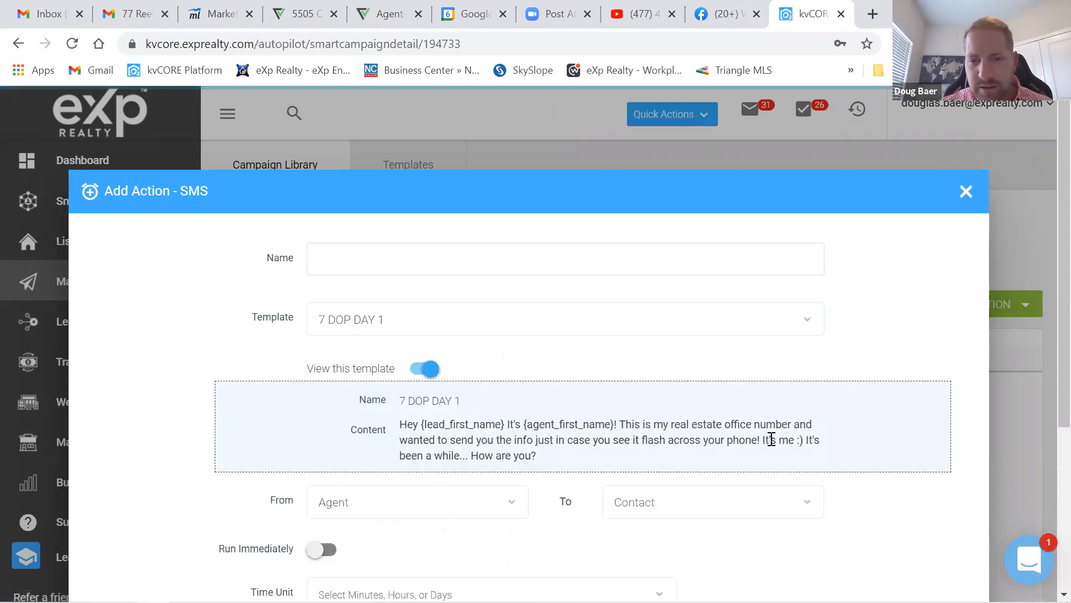
{"action": "left_click", "coordinate": [427, 371]}
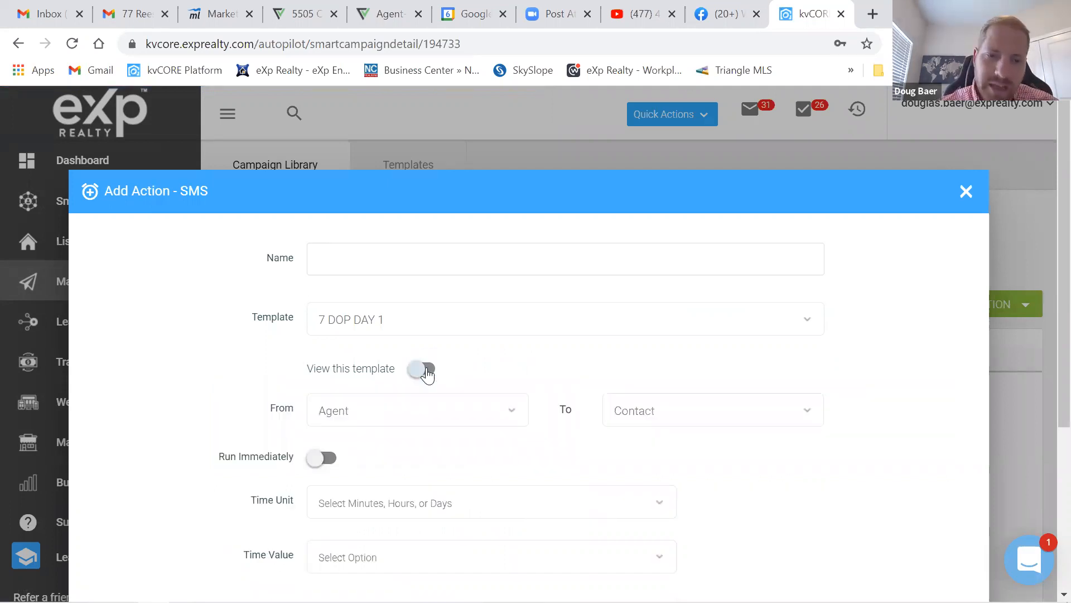
{"action": "left_click", "coordinate": [415, 257]}
{"action": "type", "text": "7 DOP DAY 1"}
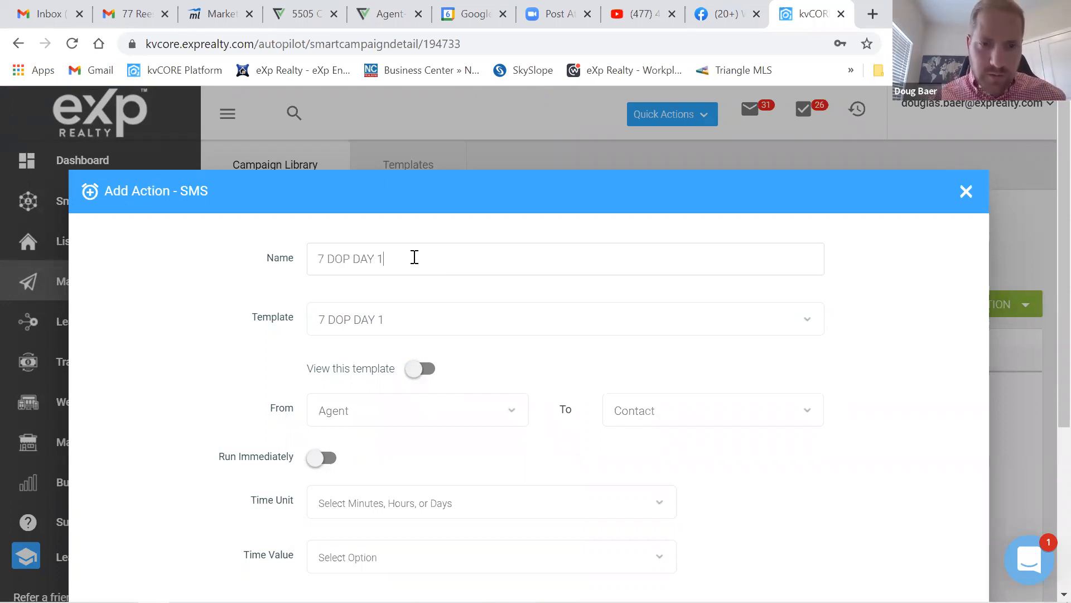
{"action": "scroll", "coordinate": [615, 367], "scroll_direction": "down", "scroll_amount": 1}
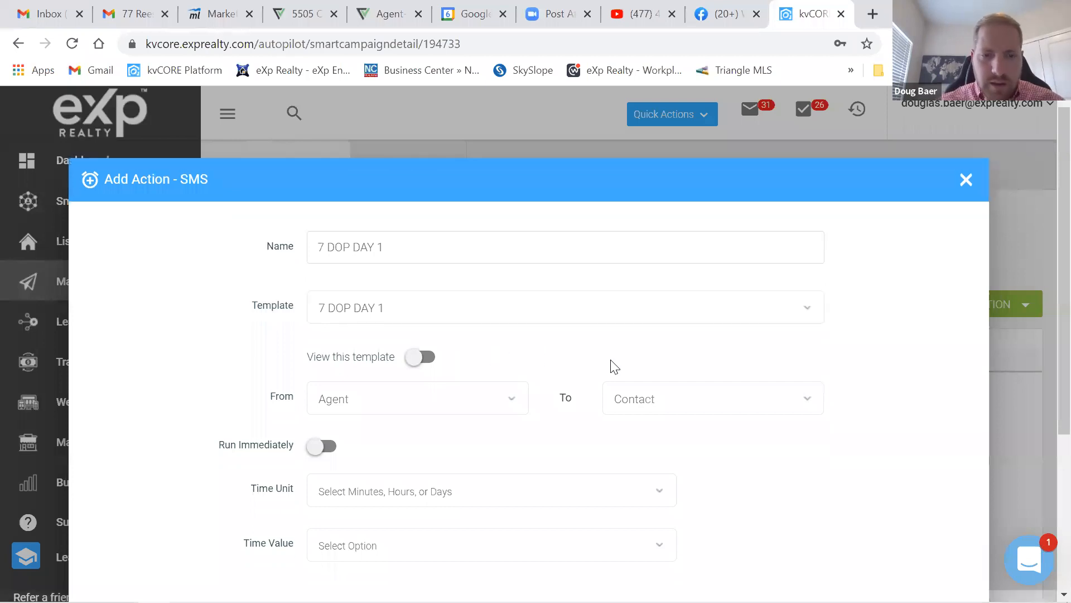
{"action": "scroll", "coordinate": [615, 367], "scroll_direction": "down", "scroll_amount": 1}
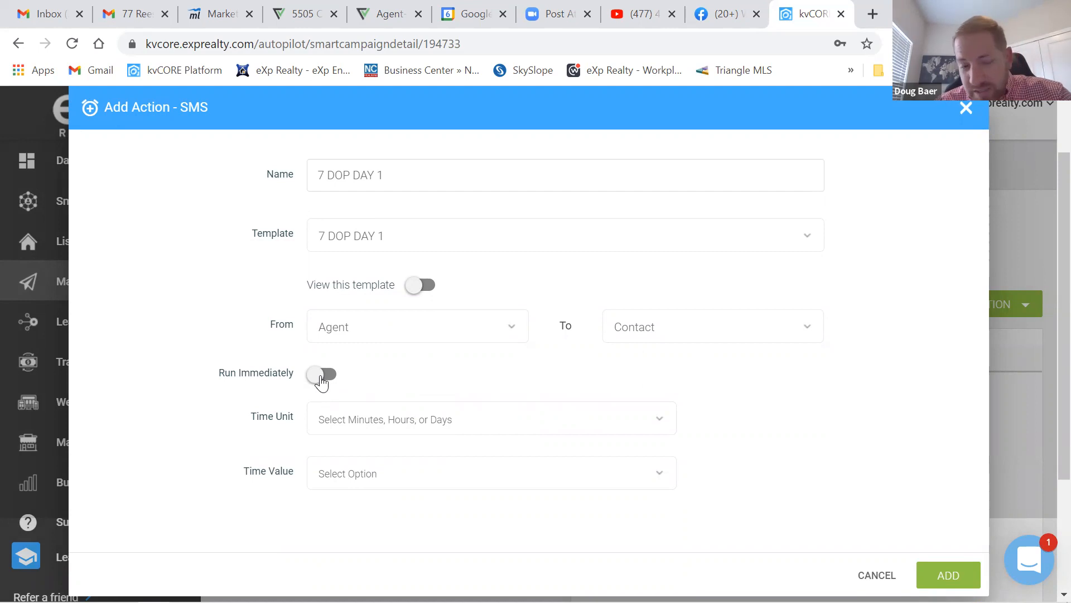
- Set the send delay to 2 Days, leaving Run Immediately off
{"action": "left_click", "coordinate": [321, 381]}
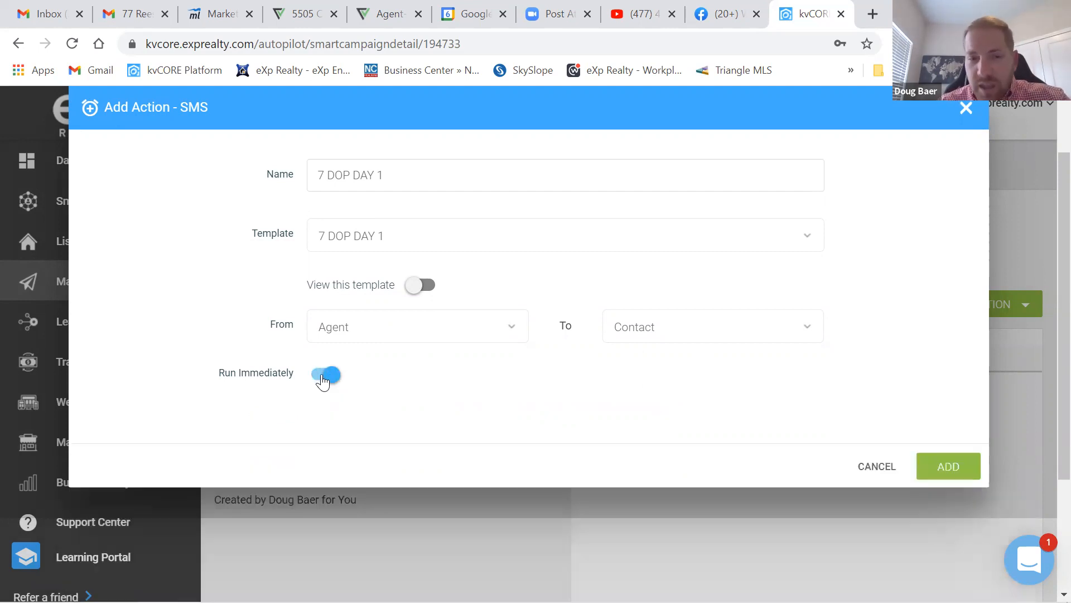
{"action": "left_click", "coordinate": [322, 380]}
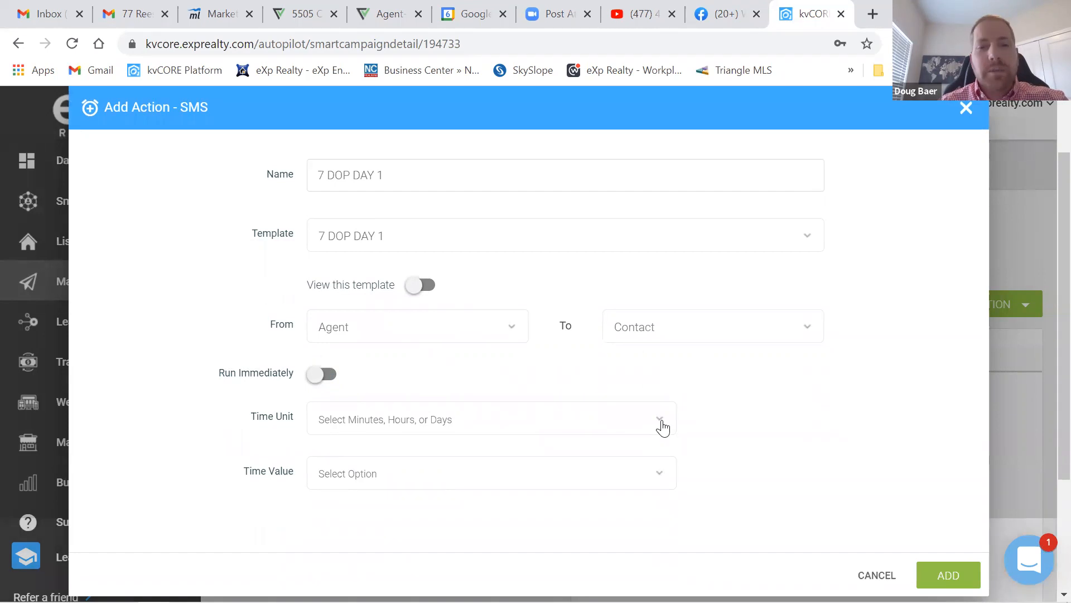
{"action": "left_click", "coordinate": [480, 416]}
{"action": "left_click", "coordinate": [366, 357]}
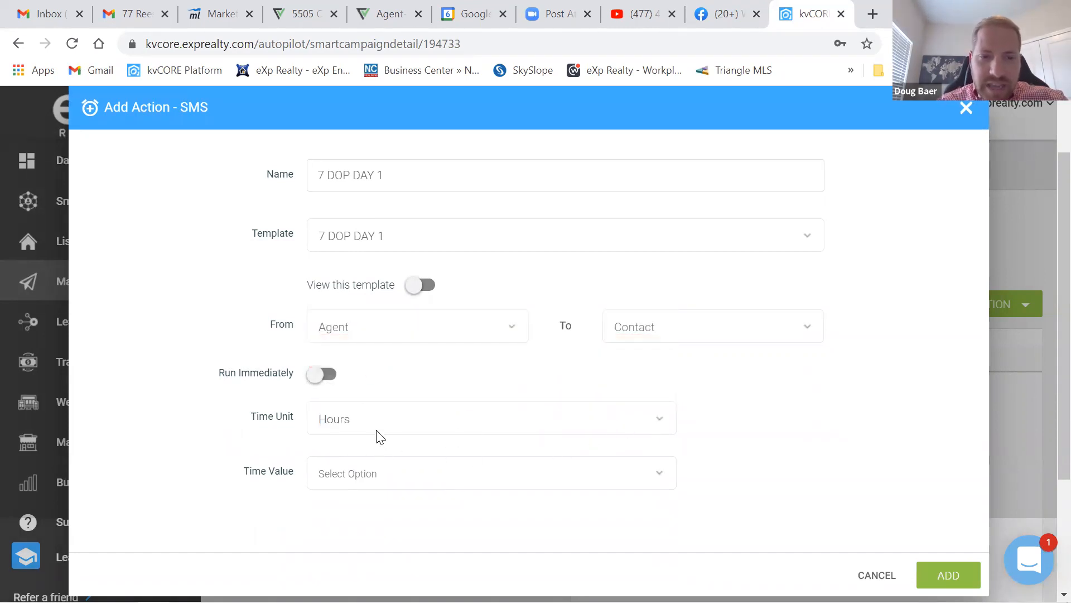
{"action": "left_click", "coordinate": [396, 473]}
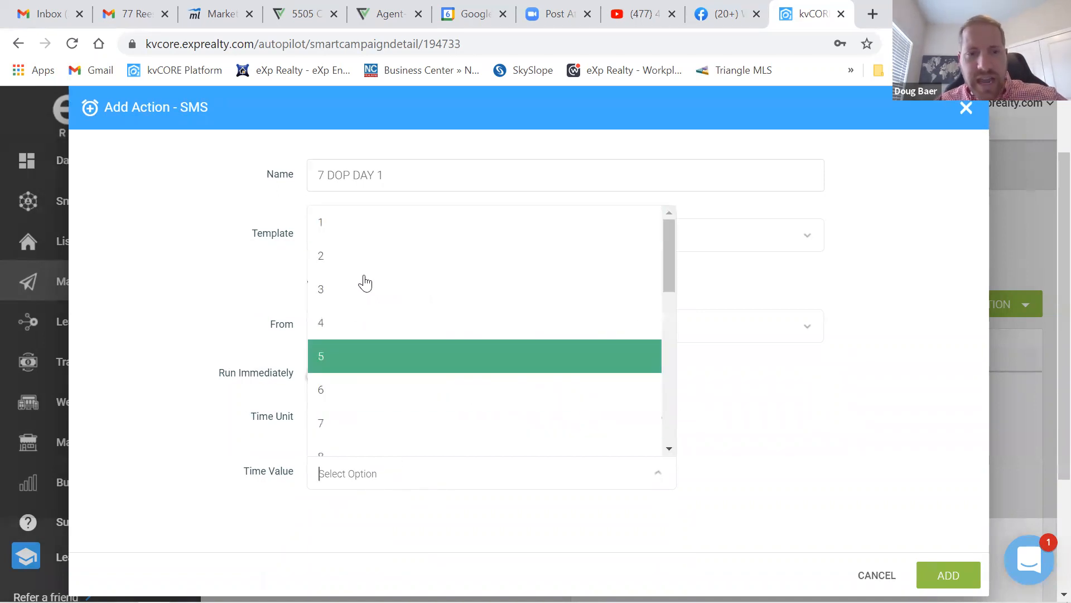
{"action": "left_click", "coordinate": [346, 256]}
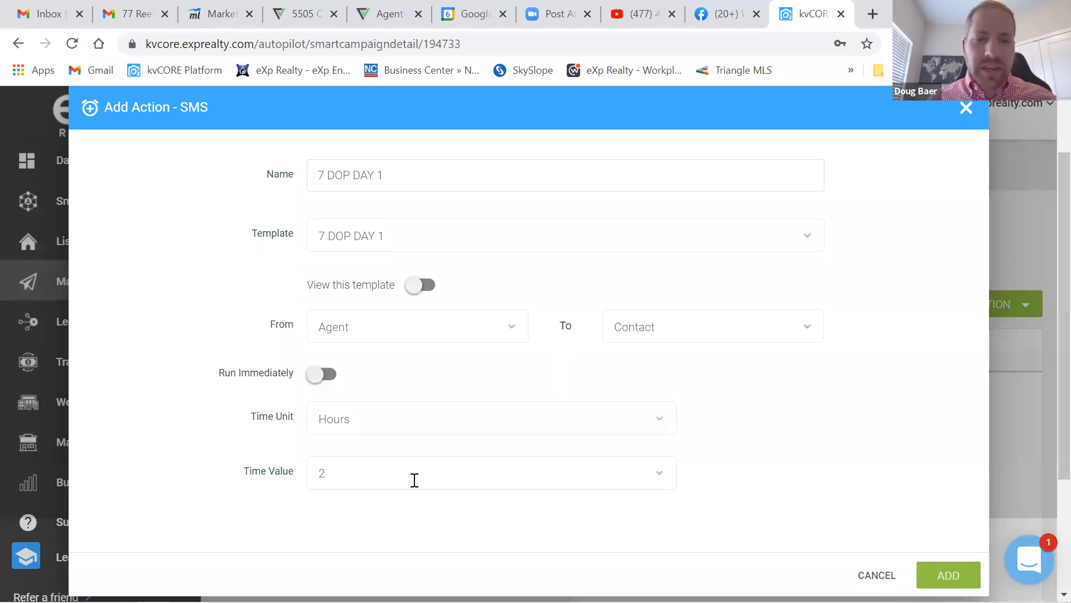
{"action": "left_click", "coordinate": [421, 416]}
{"action": "left_click", "coordinate": [413, 389]}
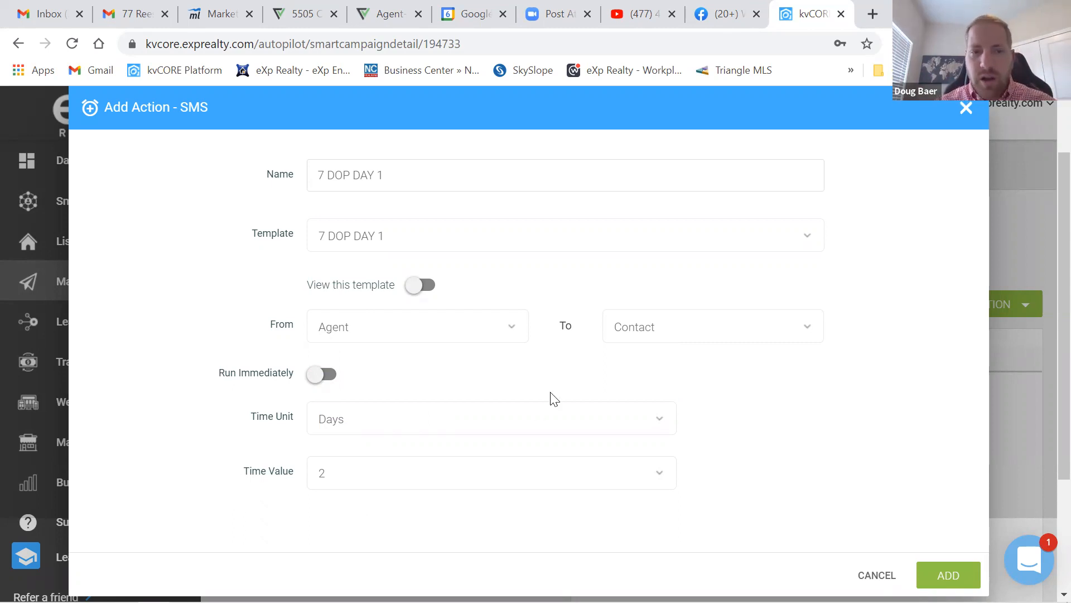
- Change the delay value to 1, switch on Run Immediately, and add the text action
{"action": "left_click", "coordinate": [328, 472]}
{"action": "key", "text": "BackSpace"}
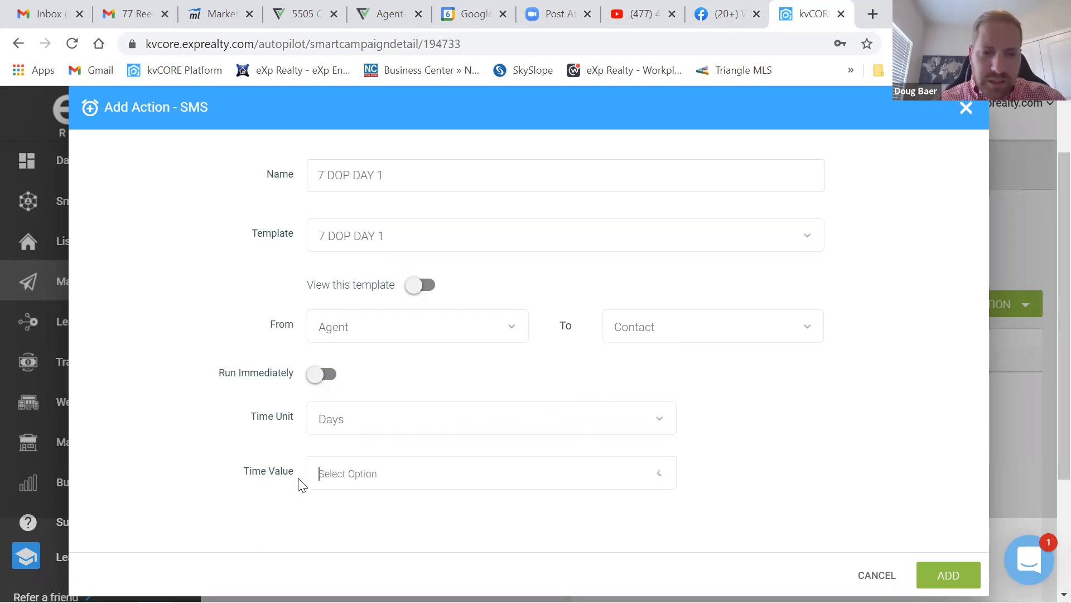
{"action": "type", "text": "2"}
{"action": "key", "text": "Return"}
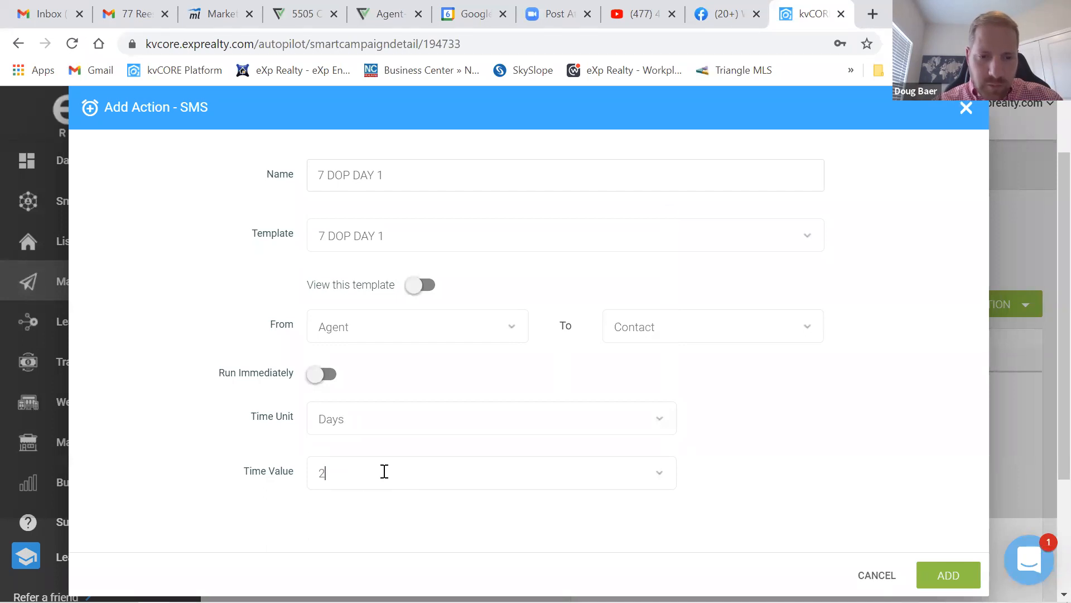
{"action": "key", "text": "BackSpace"}
{"action": "type", "text": "1"}
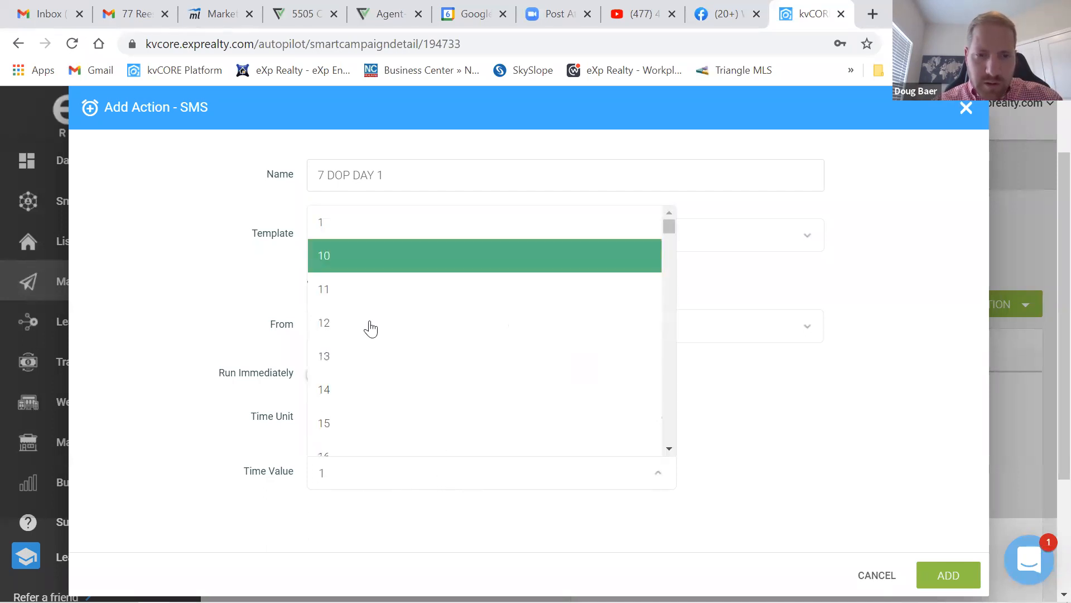
{"action": "left_click", "coordinate": [328, 230]}
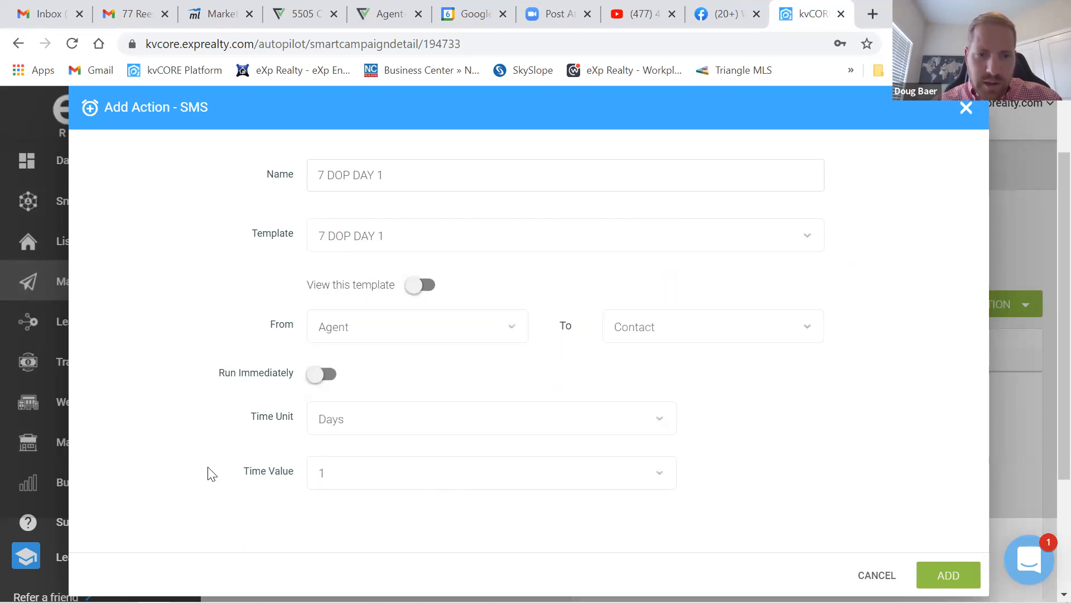
{"action": "left_click", "coordinate": [367, 419]}
{"action": "left_click", "coordinate": [173, 402]}
{"action": "left_click", "coordinate": [323, 375]}
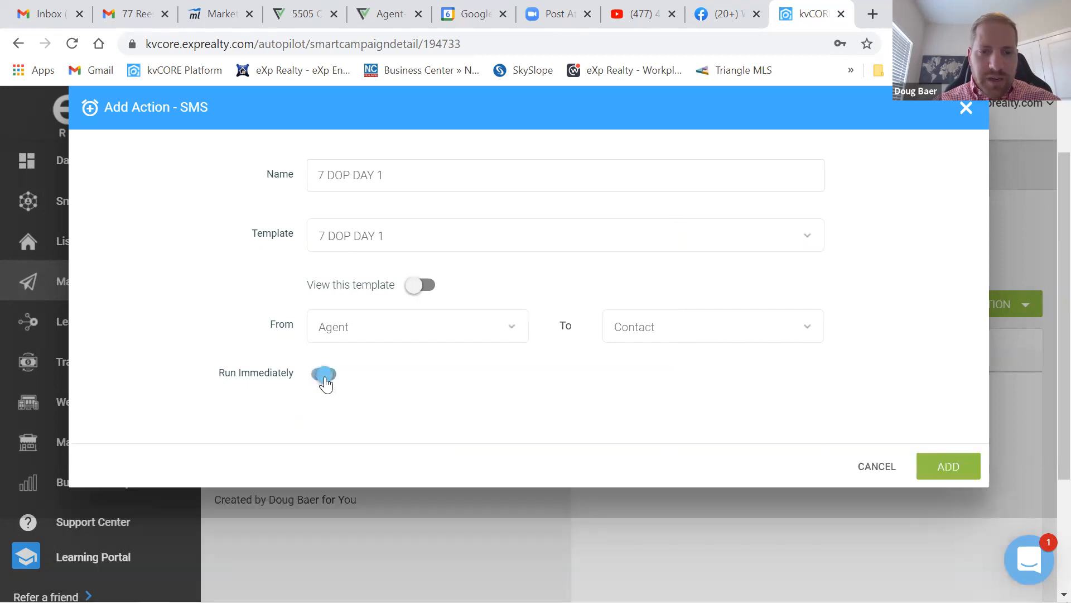
{"action": "left_click", "coordinate": [957, 468]}
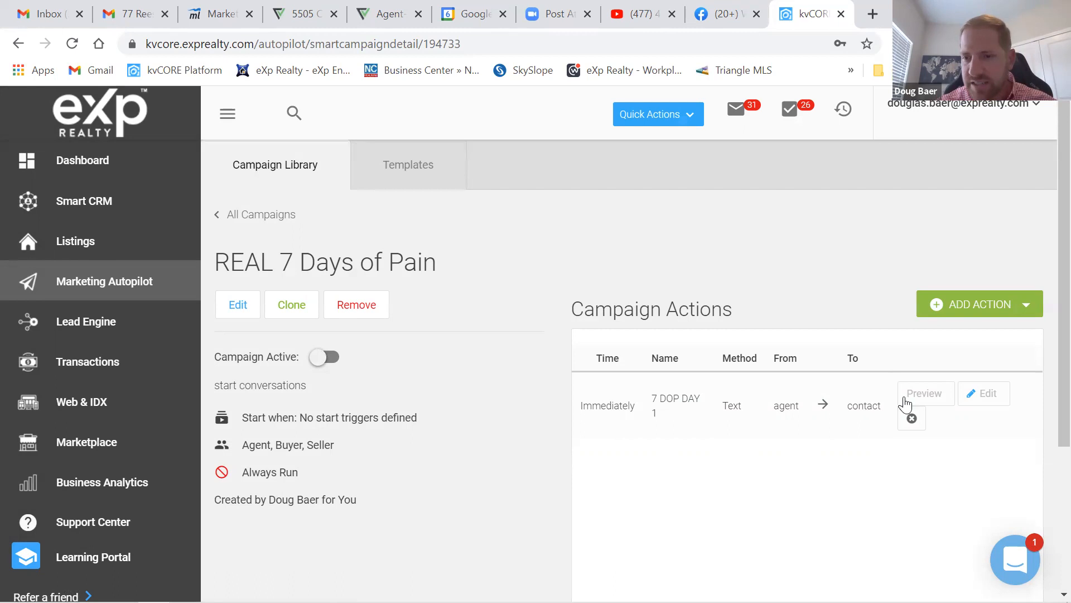
- Preview the 7 DOP DAY 1 message, close the preview, and open the ADD ACTION menu
{"action": "left_click", "coordinate": [921, 395]}
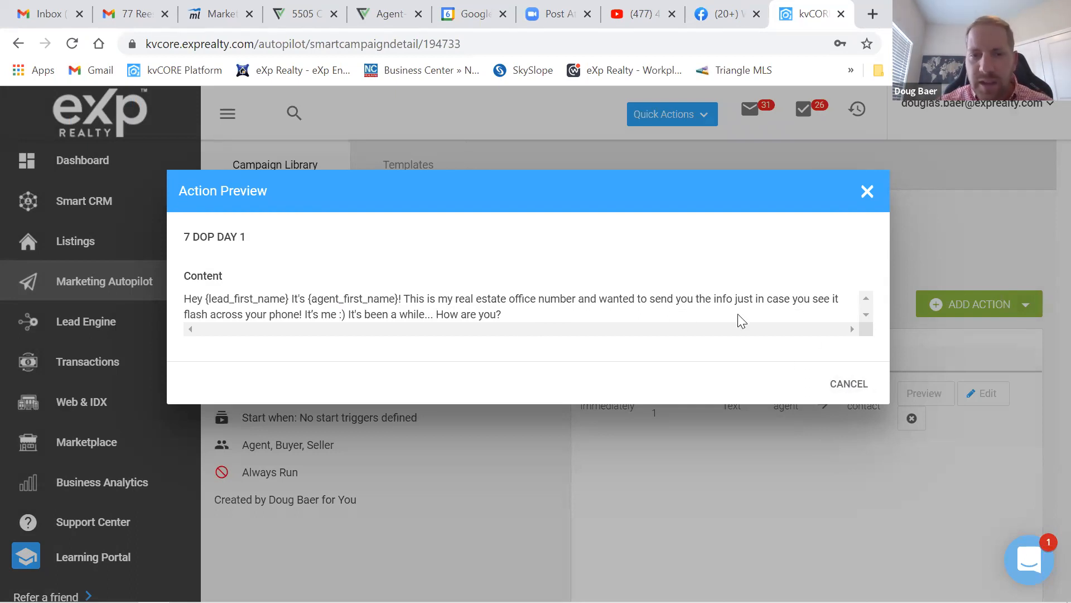
{"action": "left_click", "coordinate": [867, 192]}
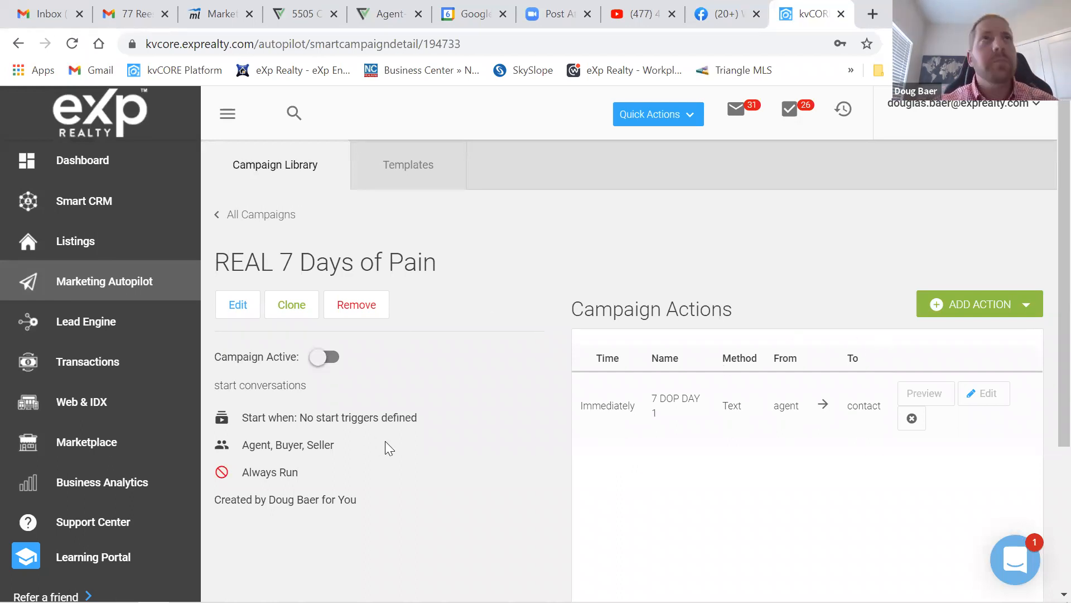
{"action": "left_click", "coordinate": [999, 310]}
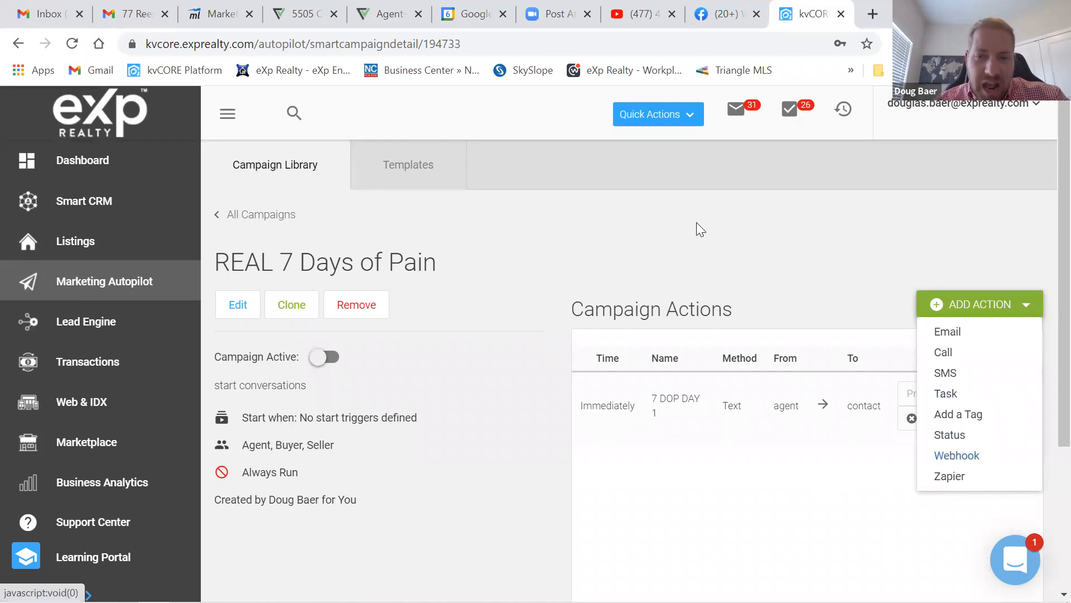
- Close the action-type list, leaving REAL 7 Days of Pain with only its 7 DOP DAY 1 text
{"action": "left_click", "coordinate": [728, 258]}
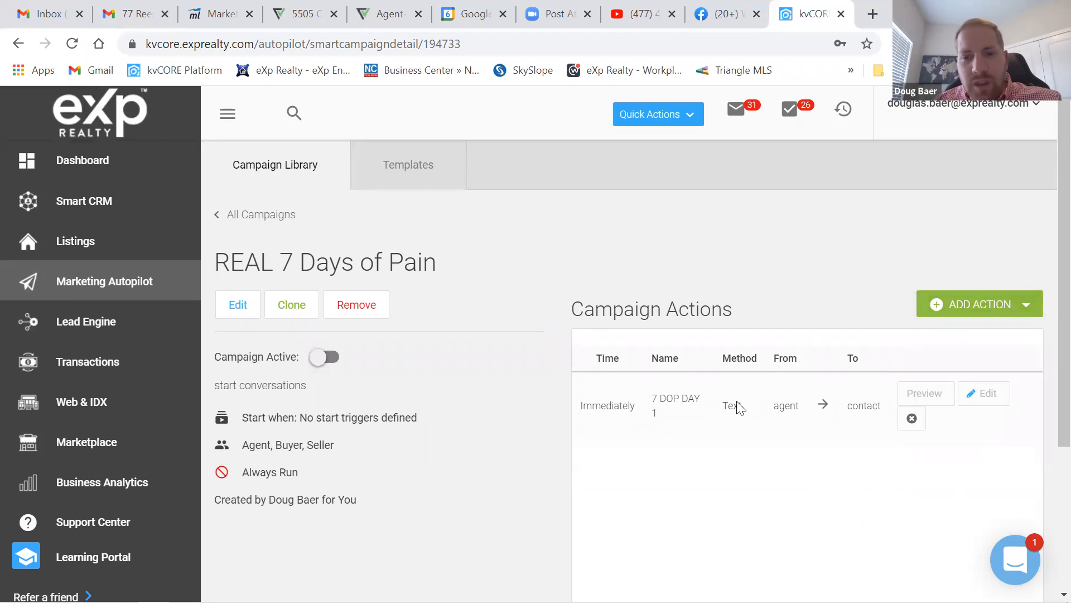
{"action": "scroll", "coordinate": [773, 407], "scroll_direction": "down", "scroll_amount": 4}
{"action": "scroll", "coordinate": [612, 426], "scroll_direction": "up", "scroll_amount": 2}
{"action": "scroll", "coordinate": [731, 392], "scroll_direction": "down", "scroll_amount": 2}
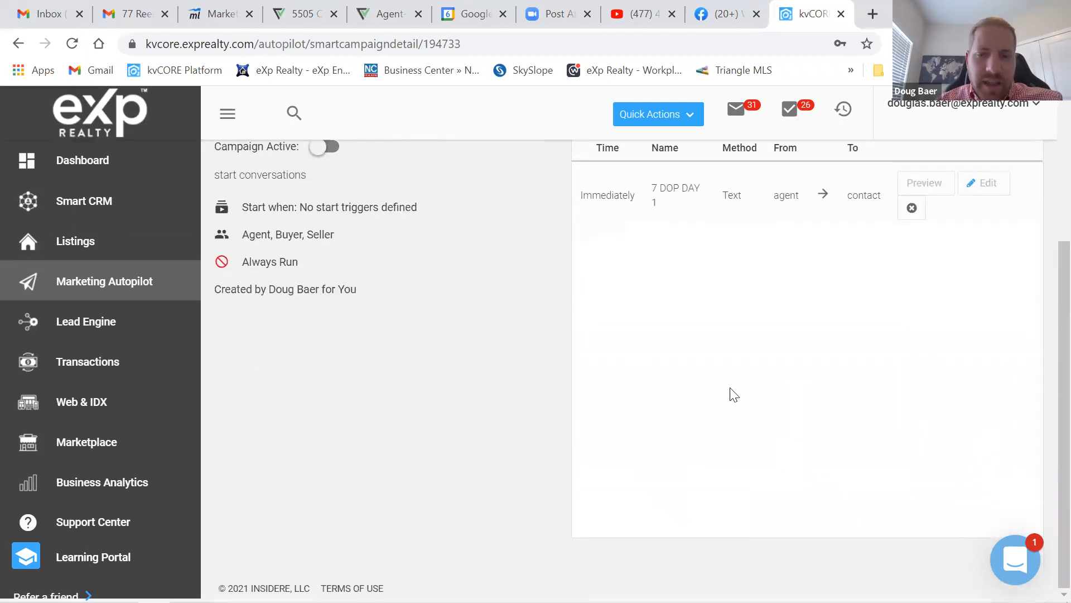
{"action": "scroll", "coordinate": [612, 405], "scroll_direction": "up", "scroll_amount": 3}
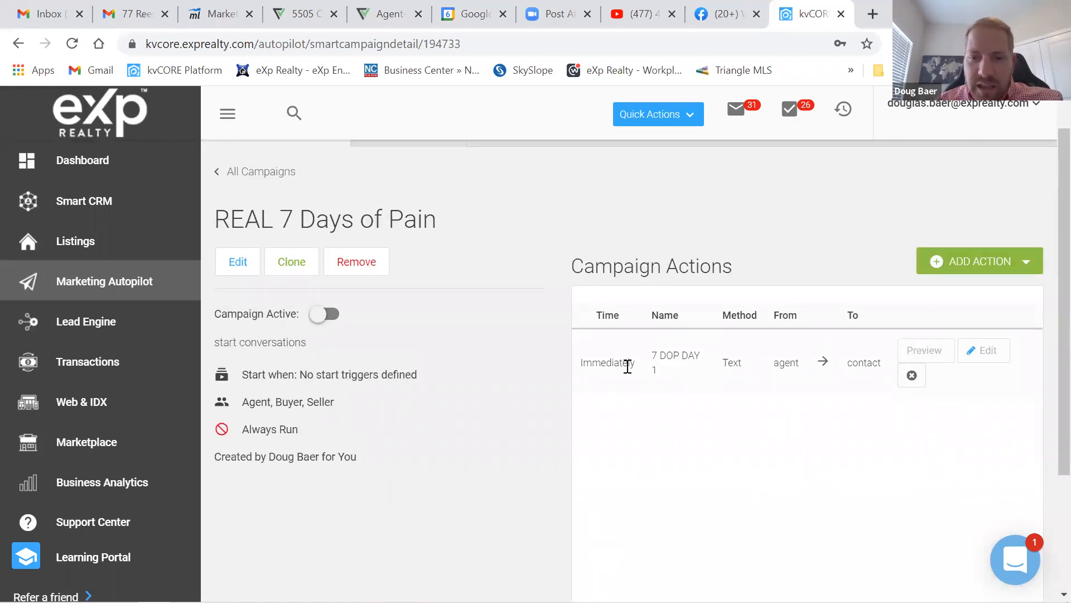
{"action": "scroll", "coordinate": [562, 247], "scroll_direction": "up", "scroll_amount": 1}
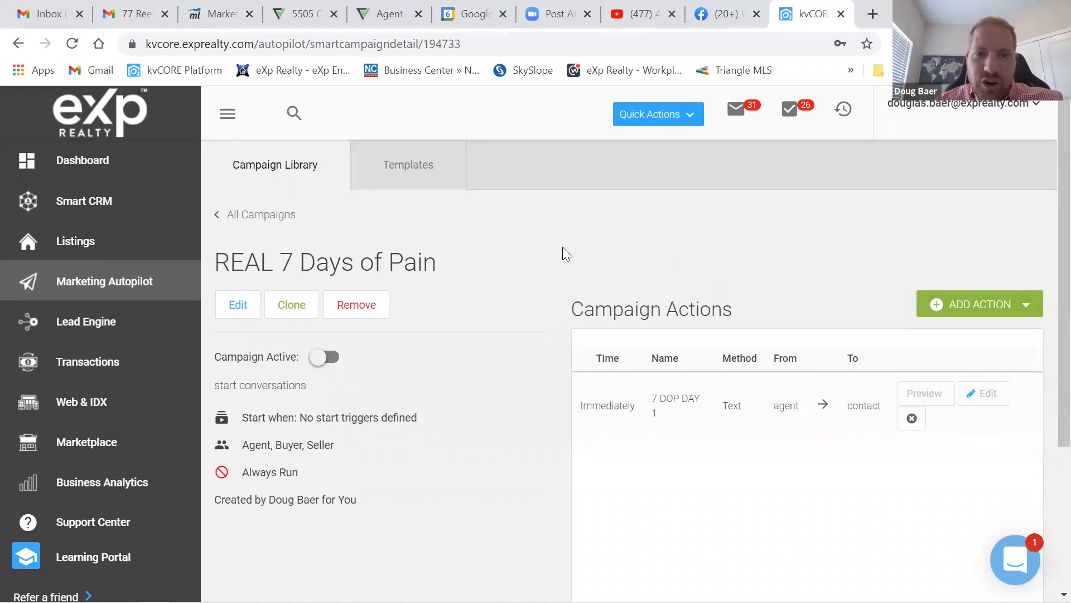
- Switch the REAL 7 Days of Pain campaign on in All Campaigns and confirm with Yes!
{"action": "left_click", "coordinate": [225, 217]}
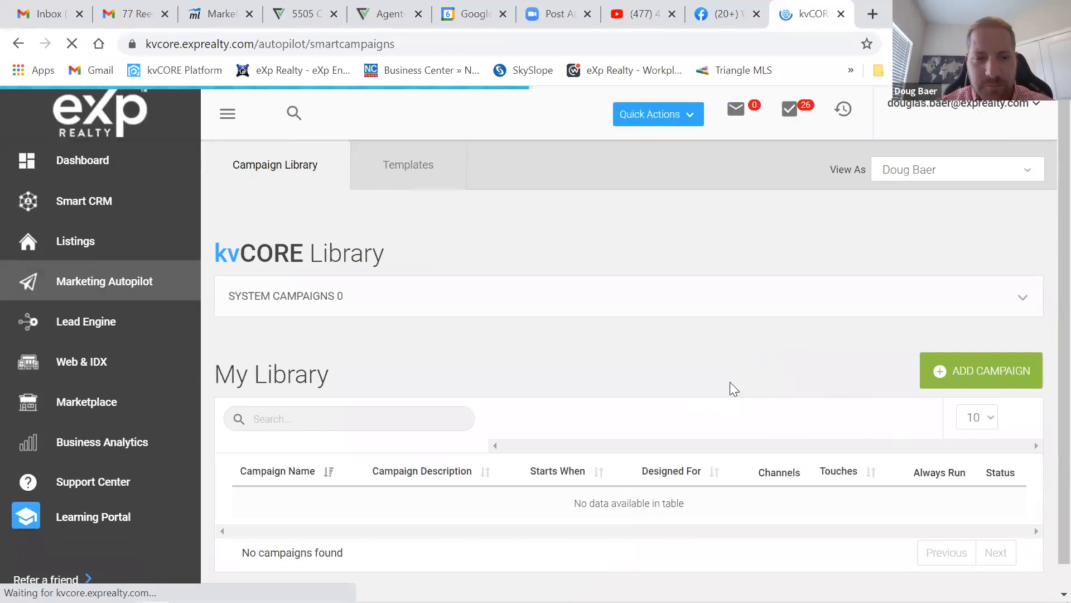
{"action": "scroll", "coordinate": [725, 386], "scroll_direction": "down", "scroll_amount": 1}
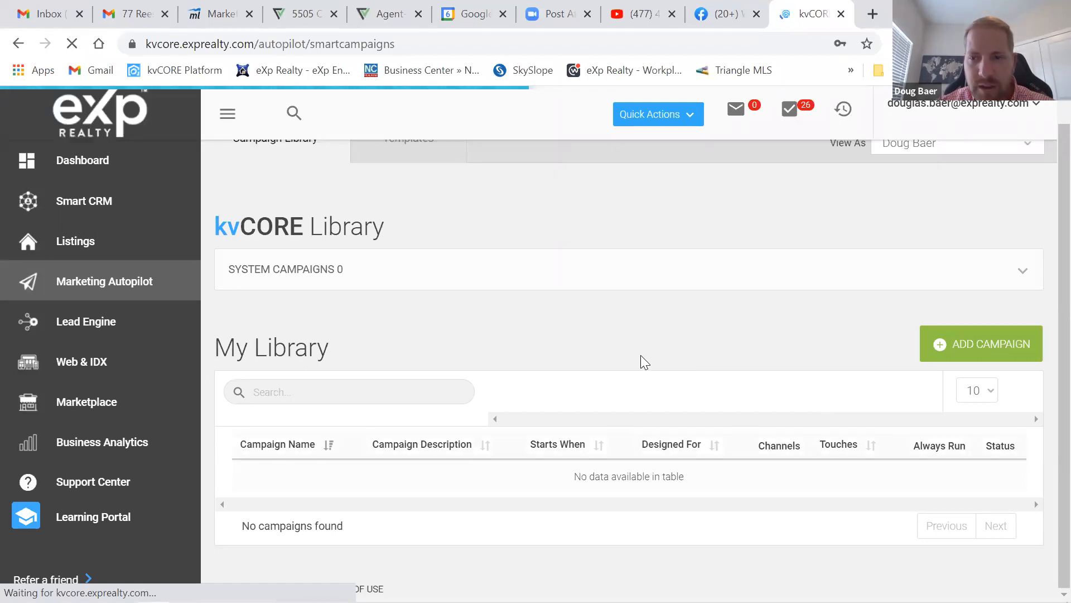
{"action": "scroll", "coordinate": [641, 349], "scroll_direction": "down", "scroll_amount": 3}
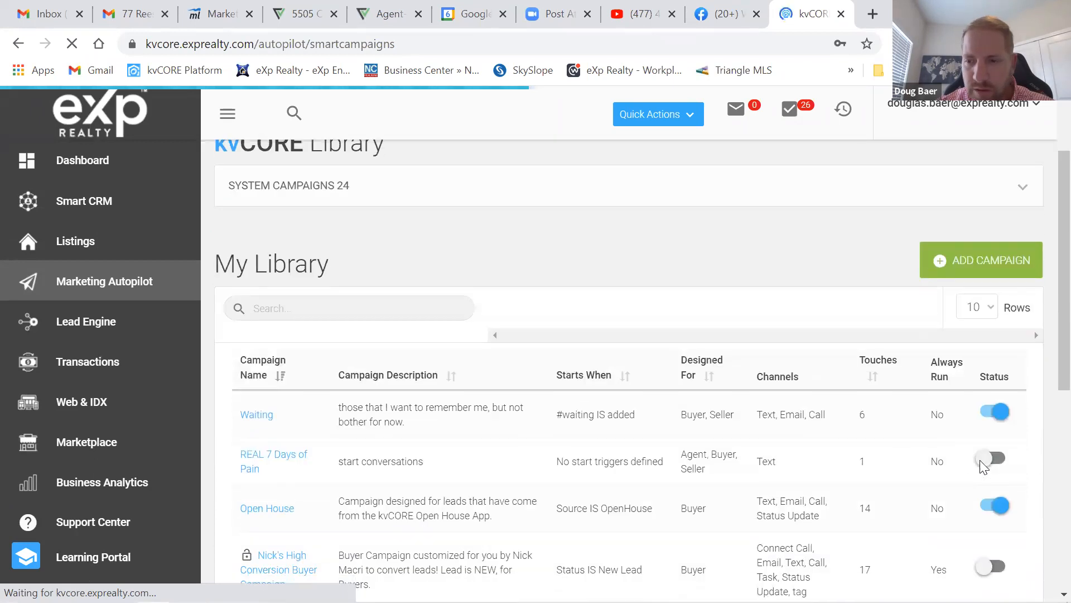
{"action": "left_click", "coordinate": [987, 461]}
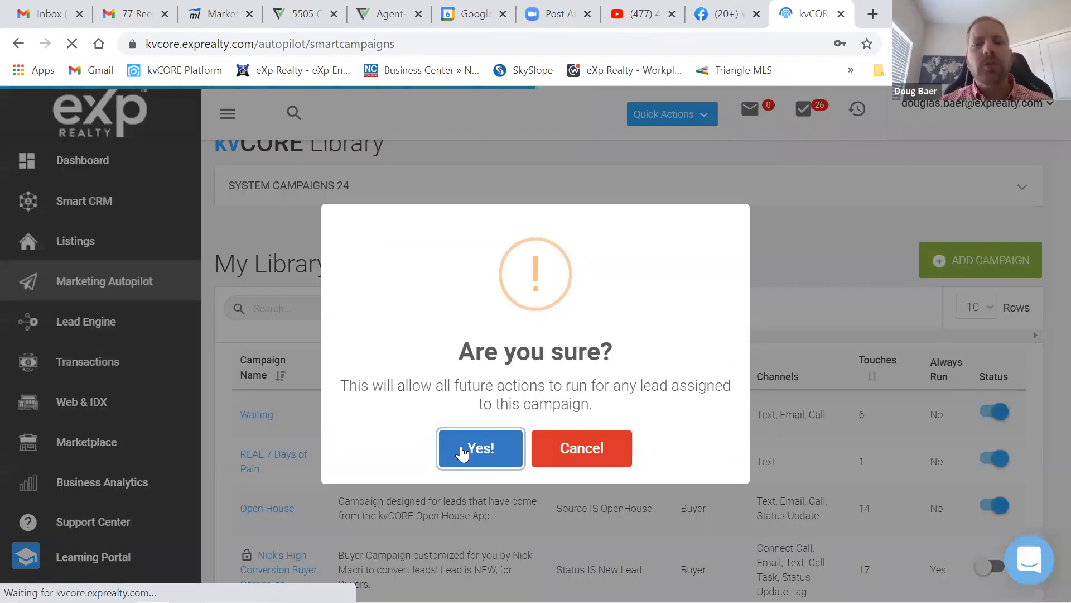
{"action": "left_click", "coordinate": [461, 449]}
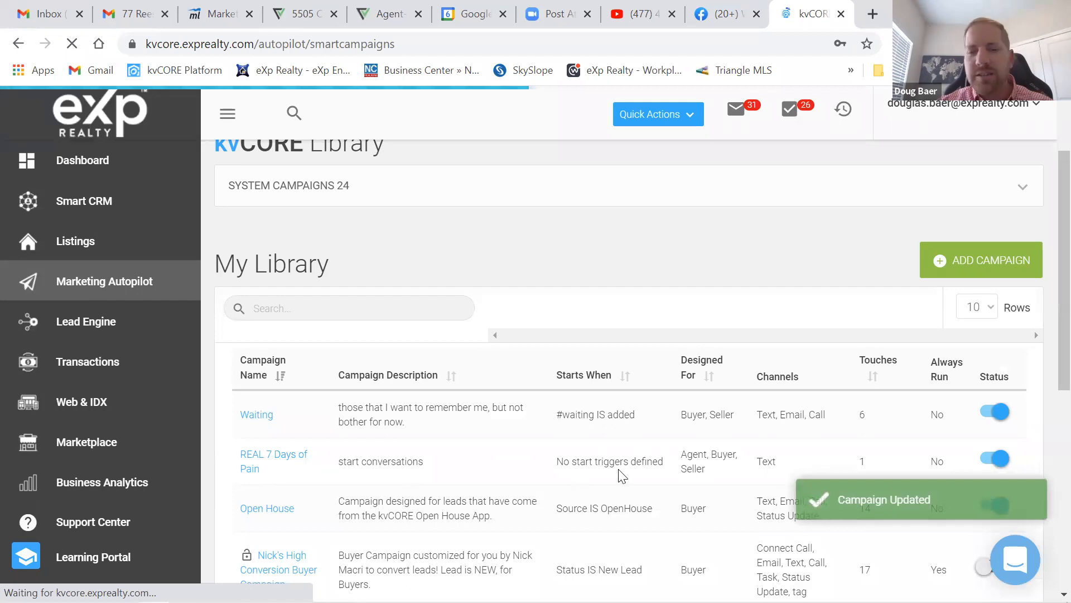
{"action": "scroll", "coordinate": [599, 493], "scroll_direction": "down", "scroll_amount": 3}
{"action": "scroll", "coordinate": [599, 493], "scroll_direction": "down", "scroll_amount": 5}
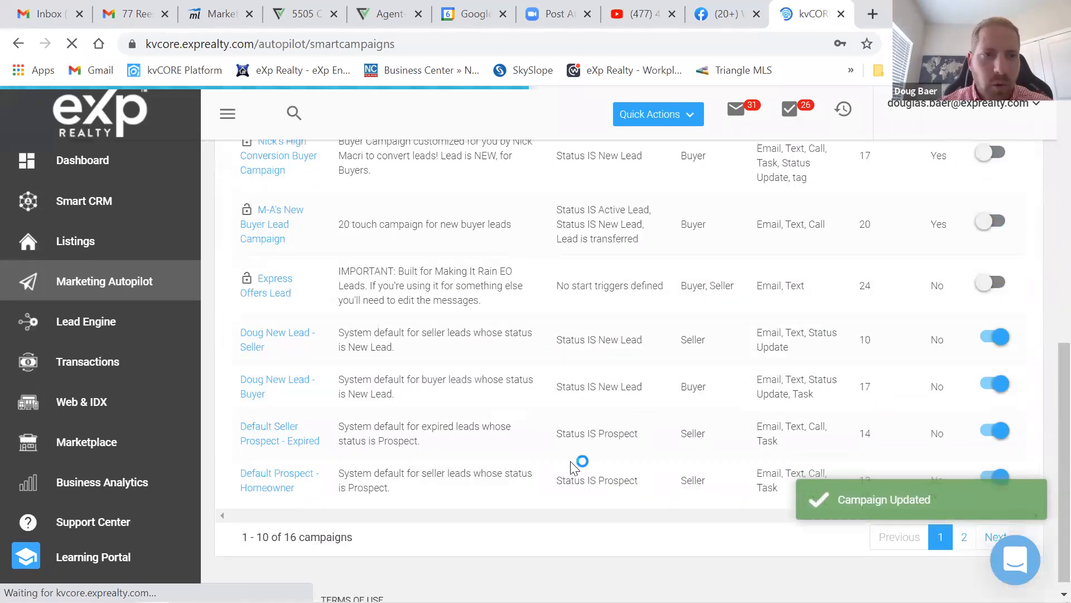
{"action": "scroll", "coordinate": [574, 461], "scroll_direction": "up", "scroll_amount": 10}
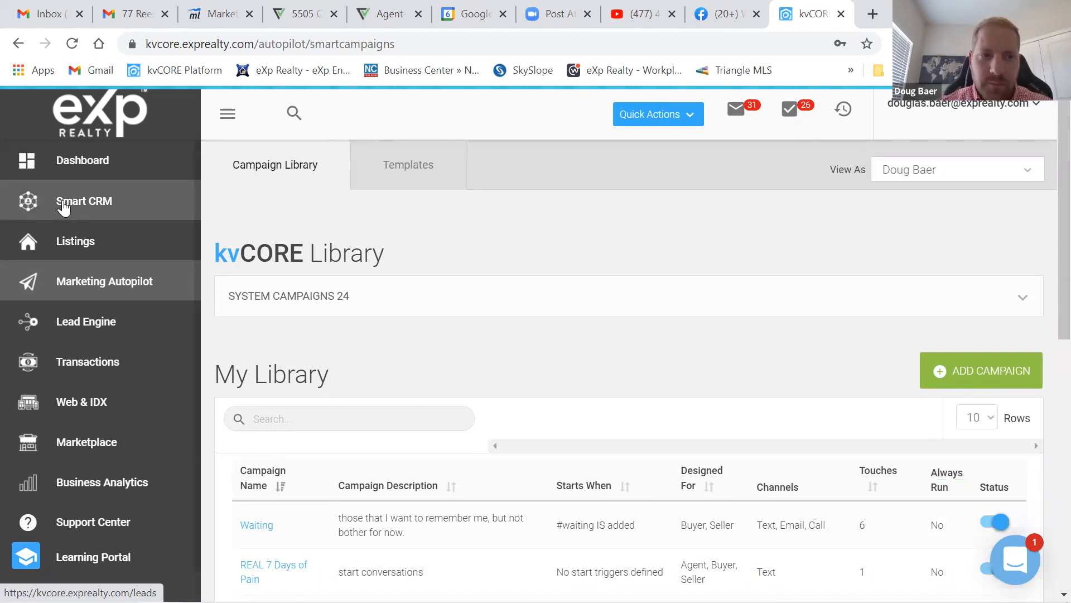
- Go to the Smart CRM leads list from the sidebar
{"action": "left_click", "coordinate": [63, 205]}
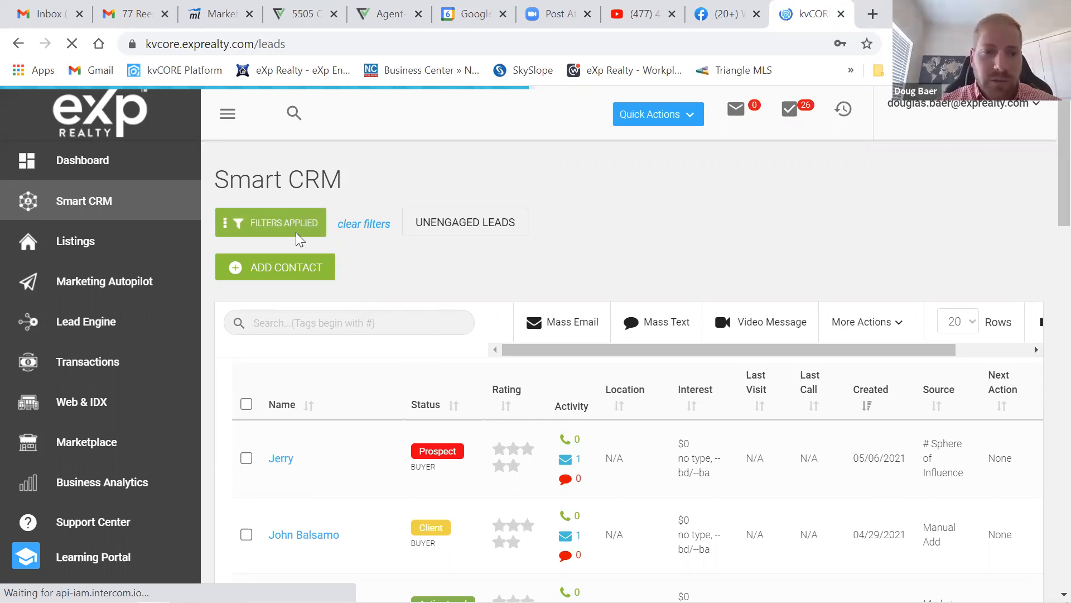
- Start a new contact, entering then clearing a trial e-mail address and first name
{"action": "left_click", "coordinate": [266, 270]}
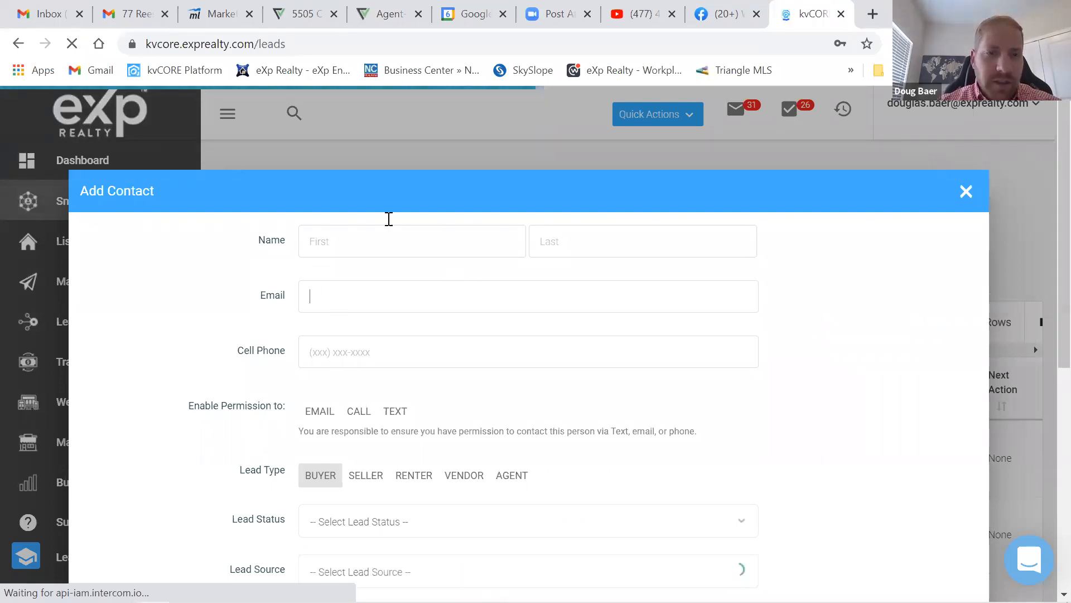
{"action": "type", "text": "tes"}
{"action": "key", "text": "BackSpace"}
{"action": "key", "text": "BackSpace"}
{"action": "key", "text": "BackSpace"}
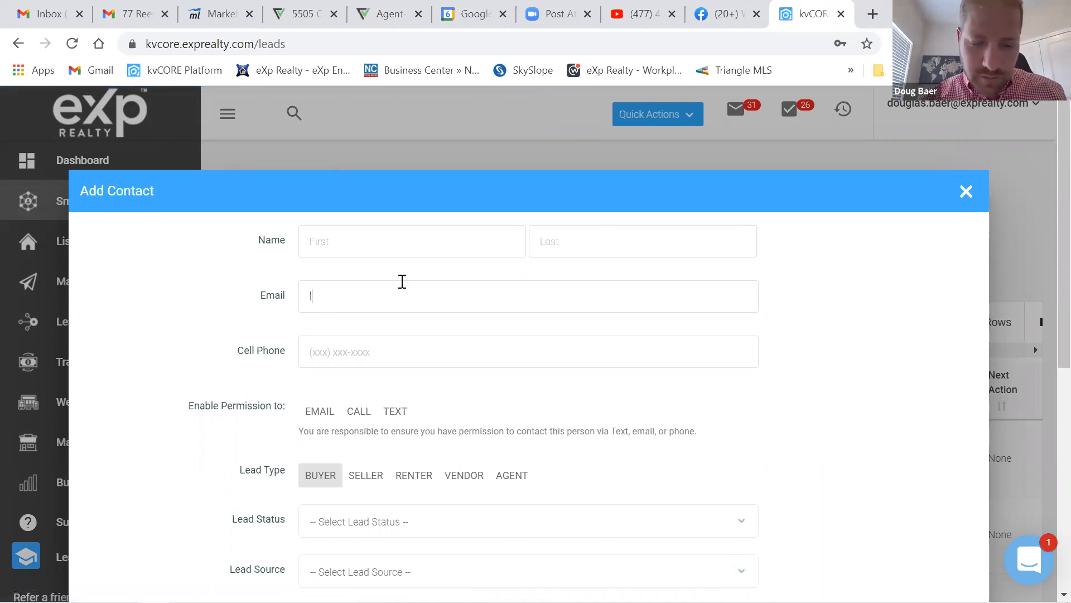
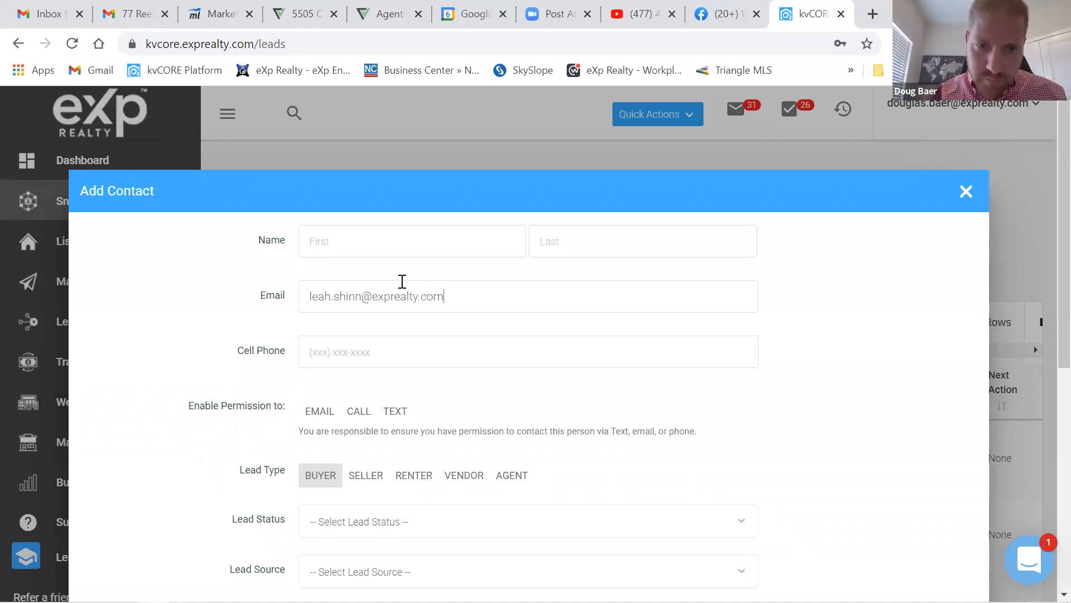
{"action": "left_click", "coordinate": [378, 246]}
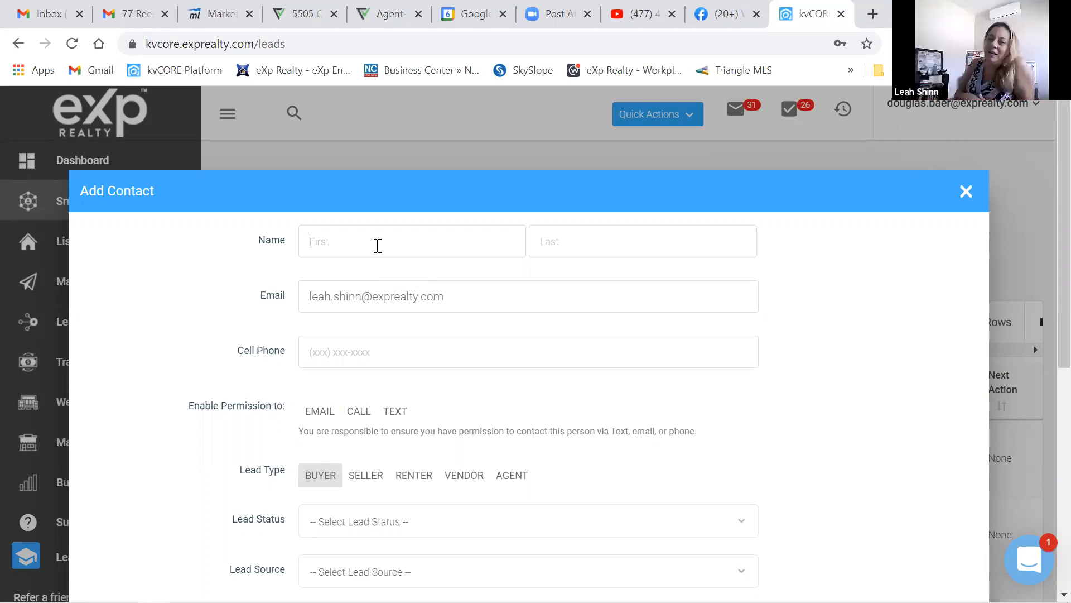
{"action": "type", "text": "Leah"}
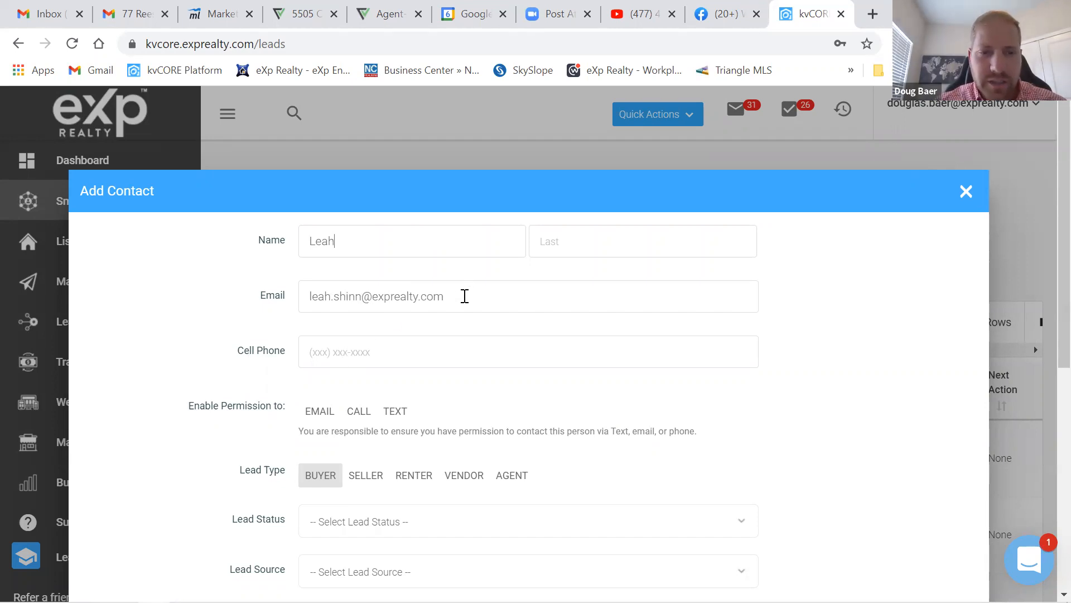
{"action": "left_click_drag", "start_coordinate": [456, 295], "coordinate": [265, 322]}
{"action": "key", "text": "BackSpace"}
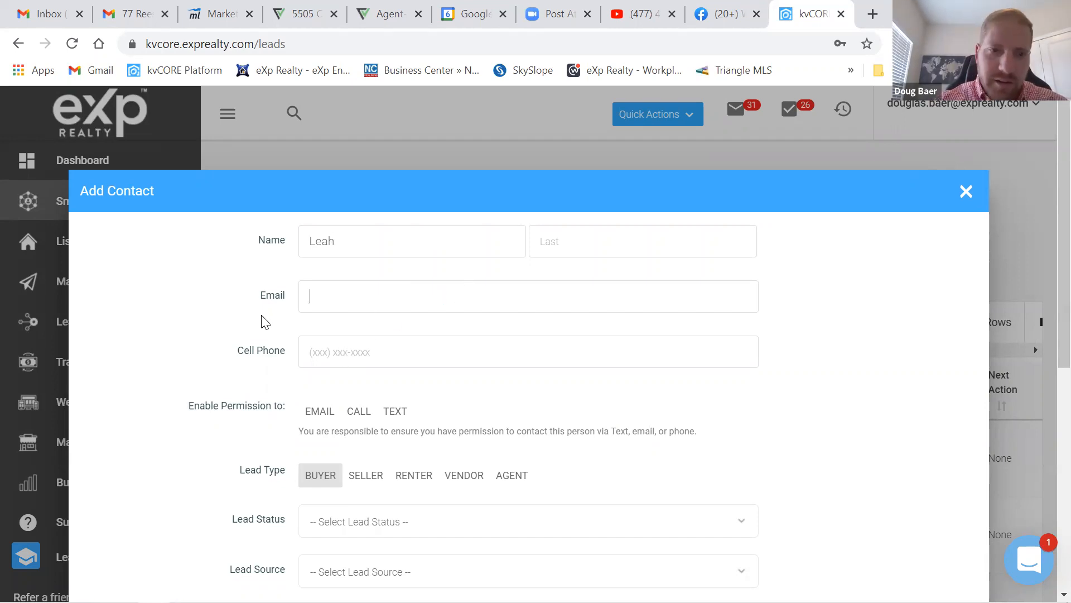
{"action": "left_click_drag", "start_coordinate": [337, 241], "coordinate": [258, 244]}
{"action": "key", "text": "BackSpace"}
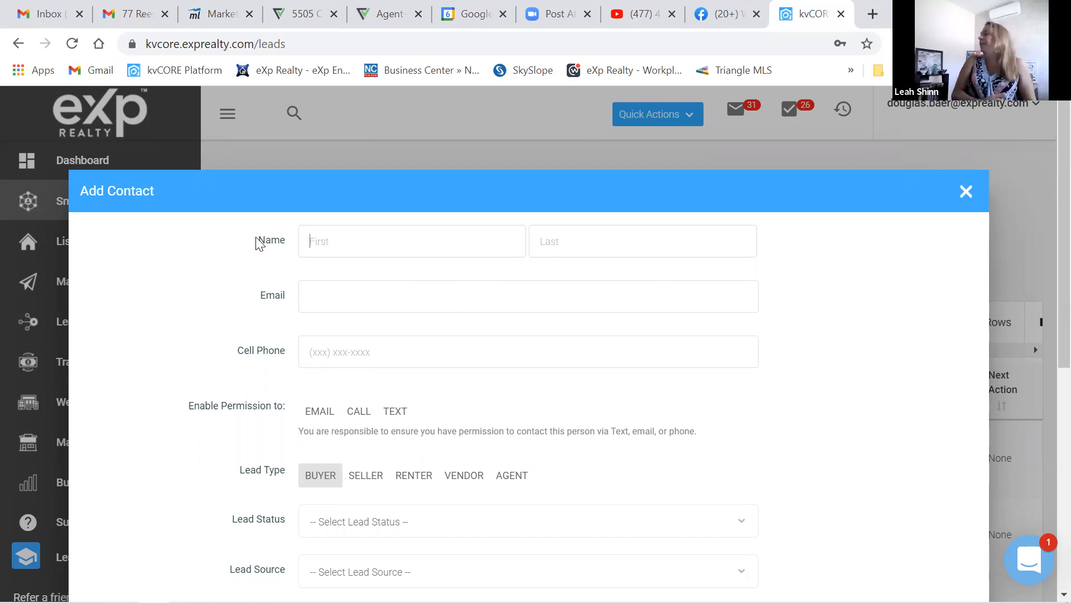
- Fill in the contact's cell phone number and first name
{"action": "left_click", "coordinate": [340, 351]}
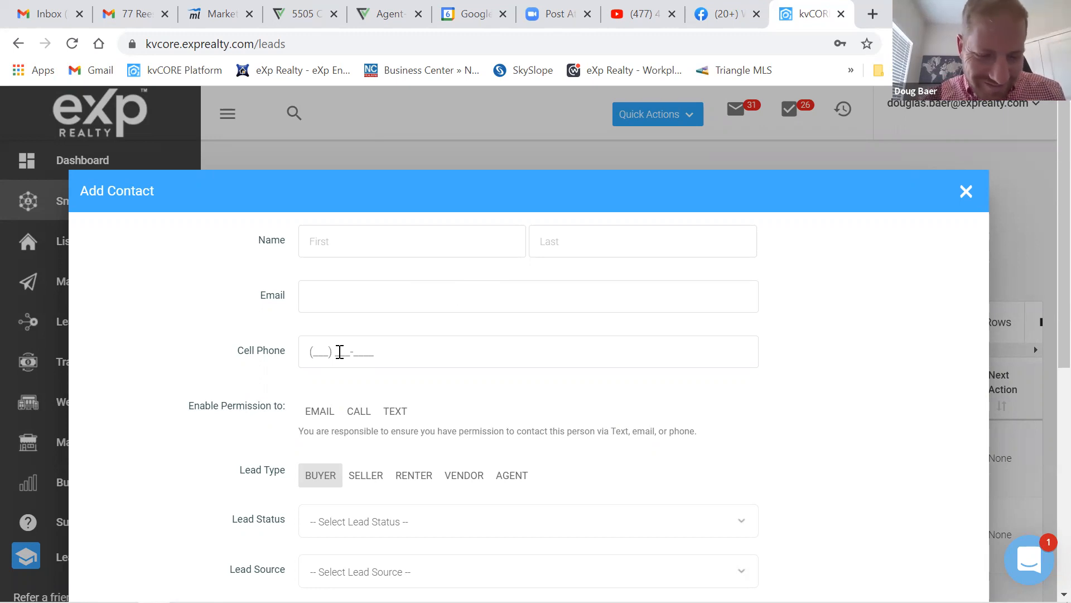
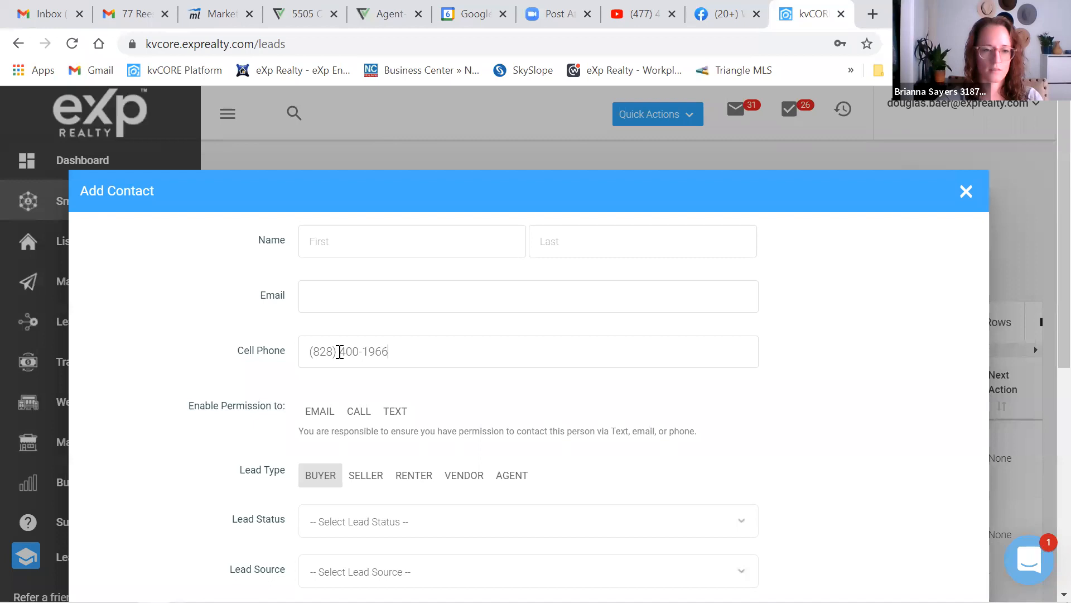
{"action": "left_click", "coordinate": [372, 247]}
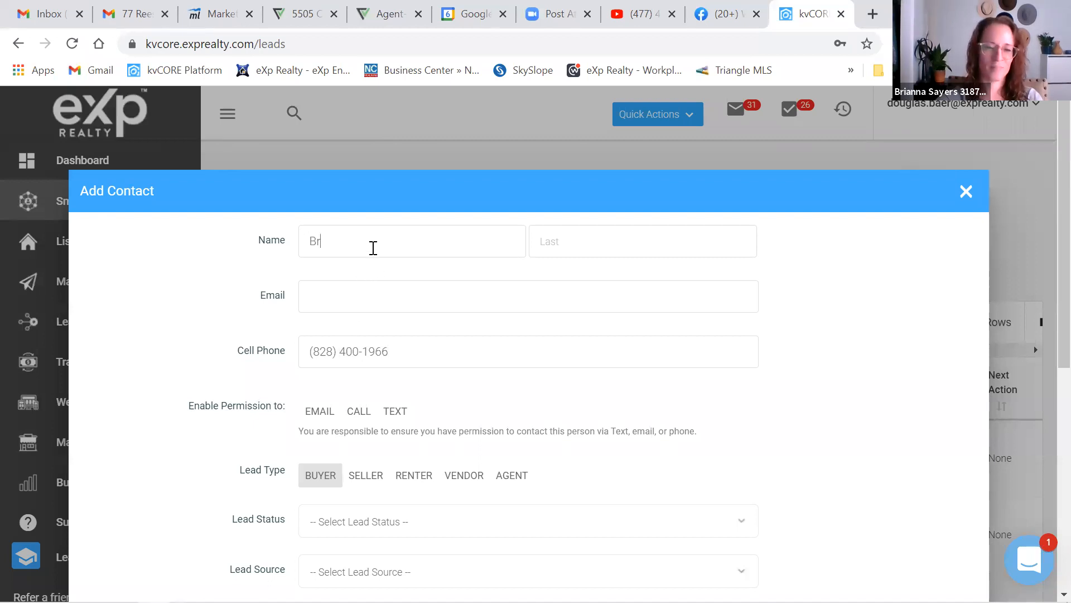
{"action": "key", "text": "BackSpace"}
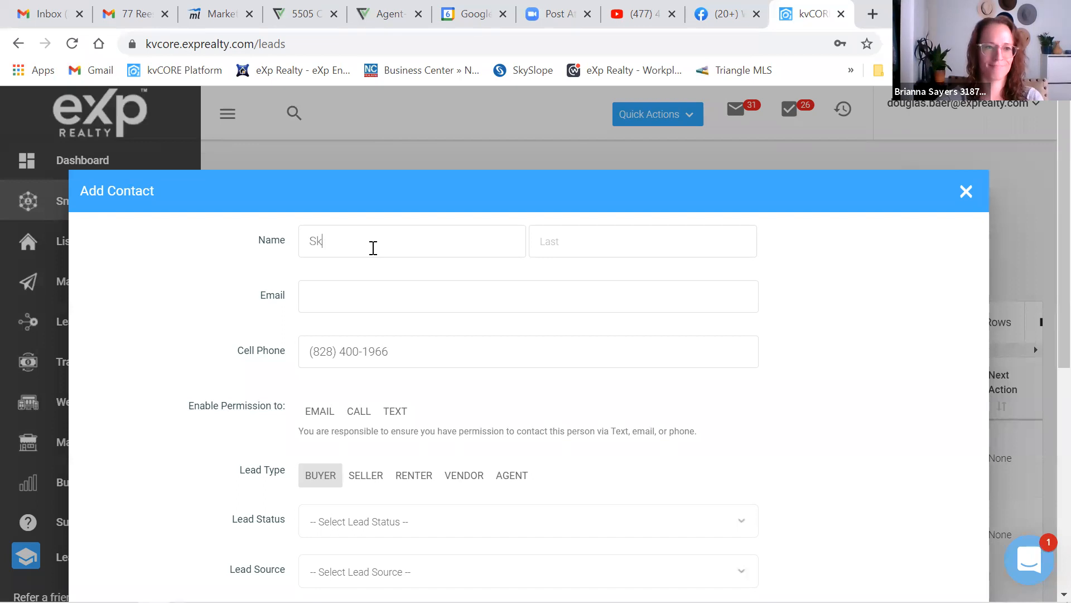
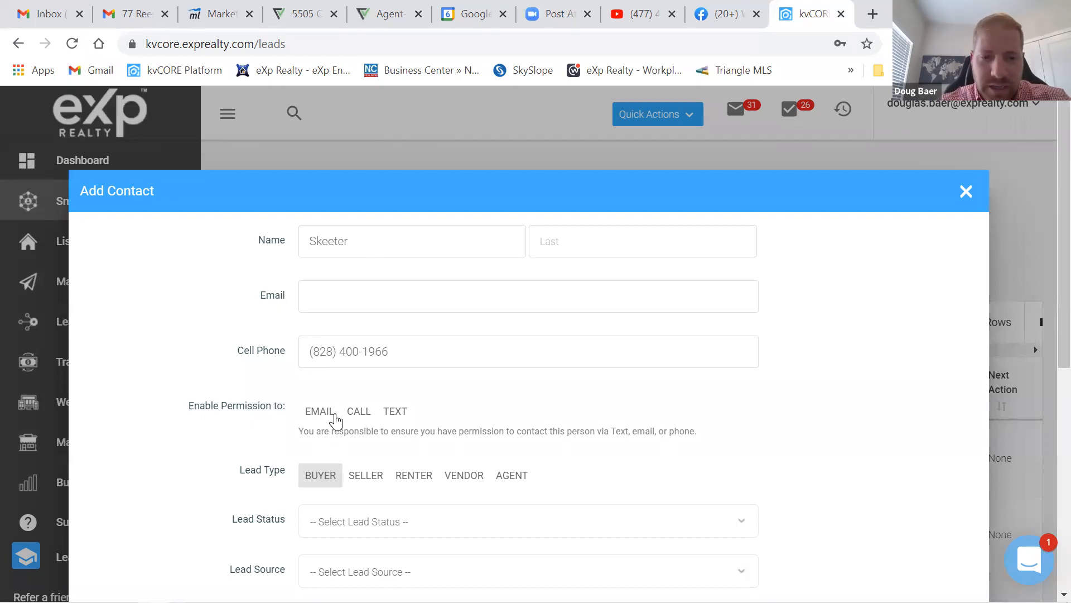
- Allow texts and calls for the contact and set Lead Status to Sphere
{"action": "left_click", "coordinate": [391, 411]}
{"action": "left_click", "coordinate": [359, 413]}
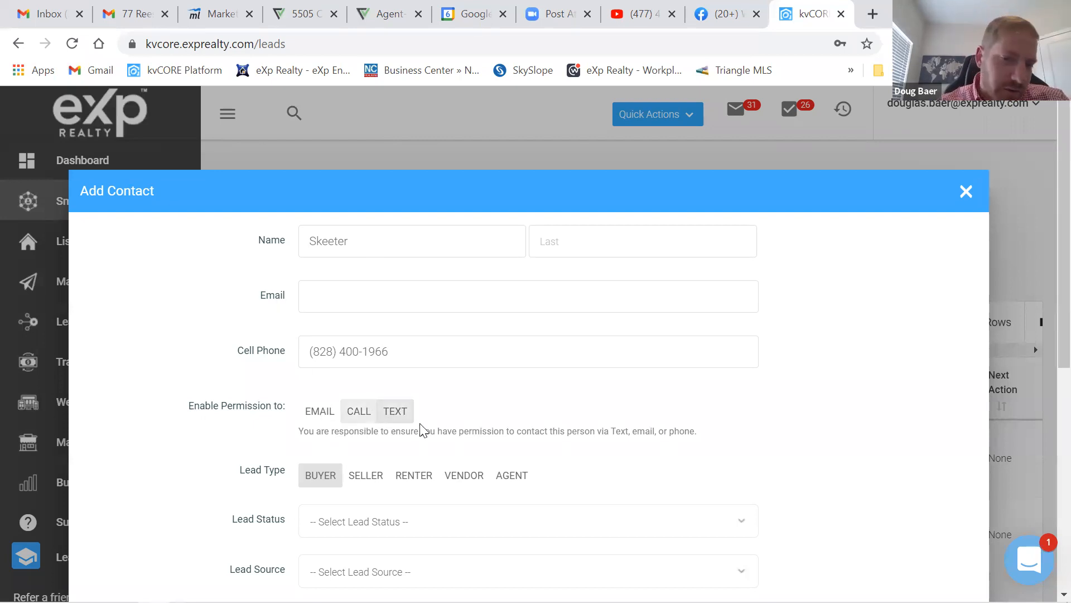
{"action": "scroll", "coordinate": [658, 391], "scroll_direction": "down", "scroll_amount": 3}
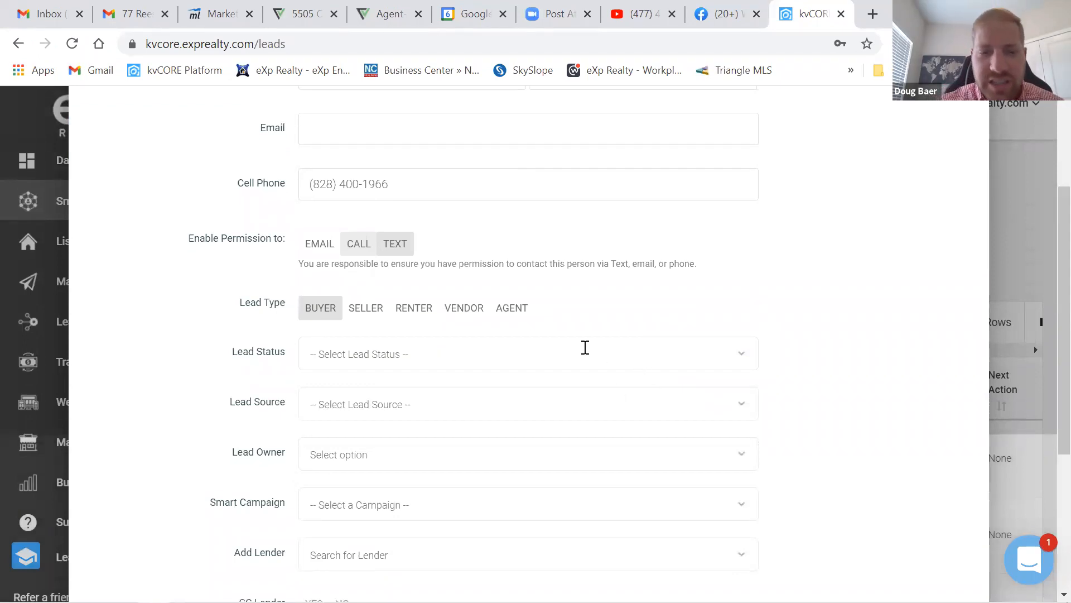
{"action": "left_click", "coordinate": [357, 357]}
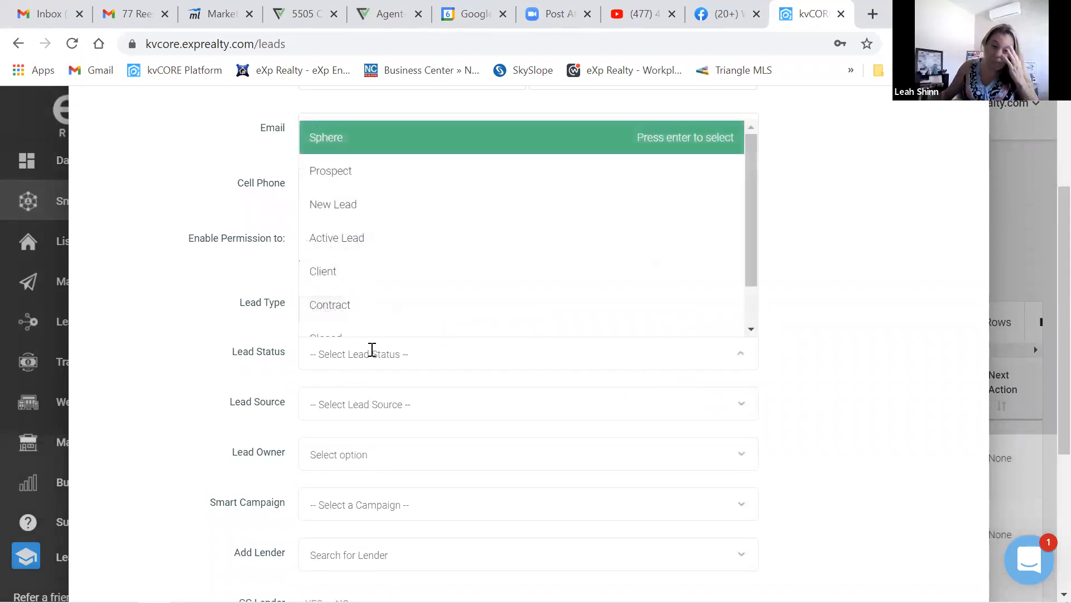
{"action": "scroll", "coordinate": [368, 285], "scroll_direction": "down", "scroll_amount": 4}
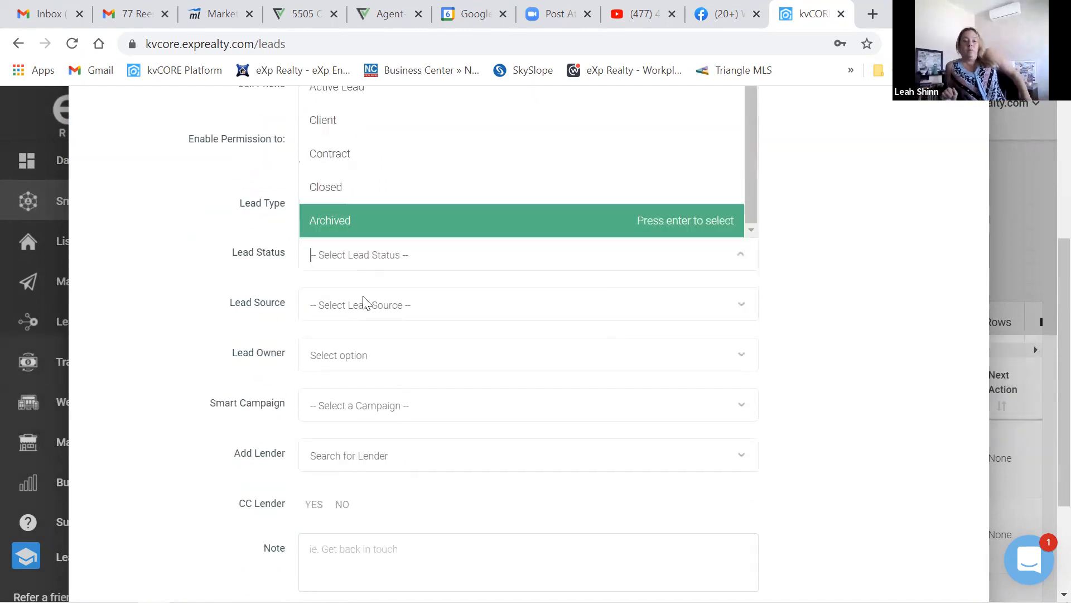
{"action": "scroll", "coordinate": [363, 301], "scroll_direction": "up", "scroll_amount": 4}
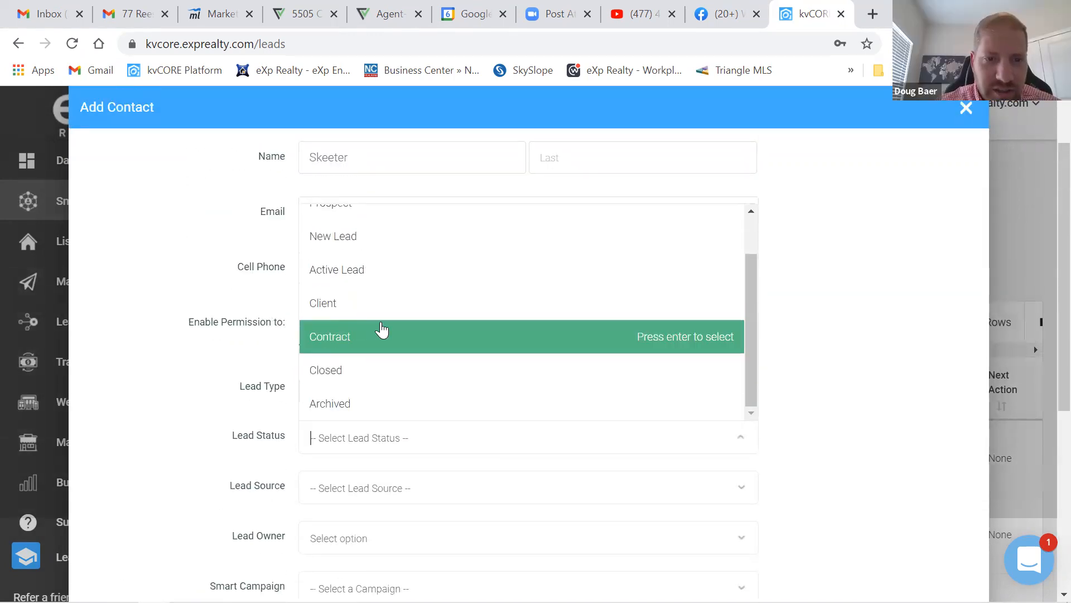
{"action": "scroll", "coordinate": [382, 330], "scroll_direction": "up", "scroll_amount": 5}
{"action": "scroll", "coordinate": [369, 320], "scroll_direction": "up", "scroll_amount": 1}
{"action": "left_click", "coordinate": [350, 309]}
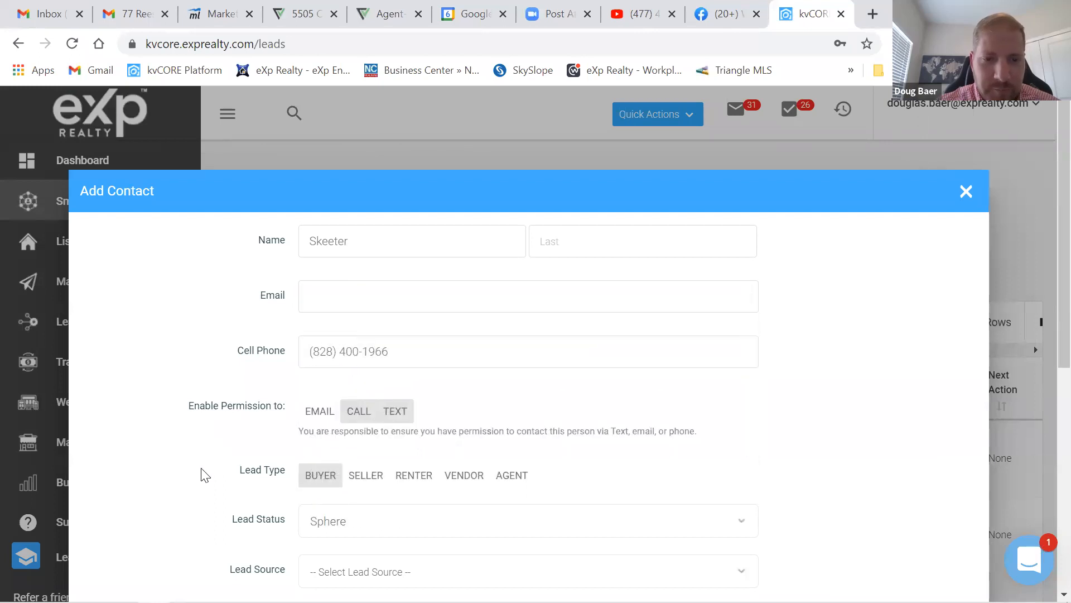
- Set Lead Source to # Sphere of Influence and Lead Owner to the agent
{"action": "scroll", "coordinate": [197, 493], "scroll_direction": "down", "scroll_amount": 3}
{"action": "left_click", "coordinate": [385, 405]}
{"action": "left_click", "coordinate": [358, 189]}
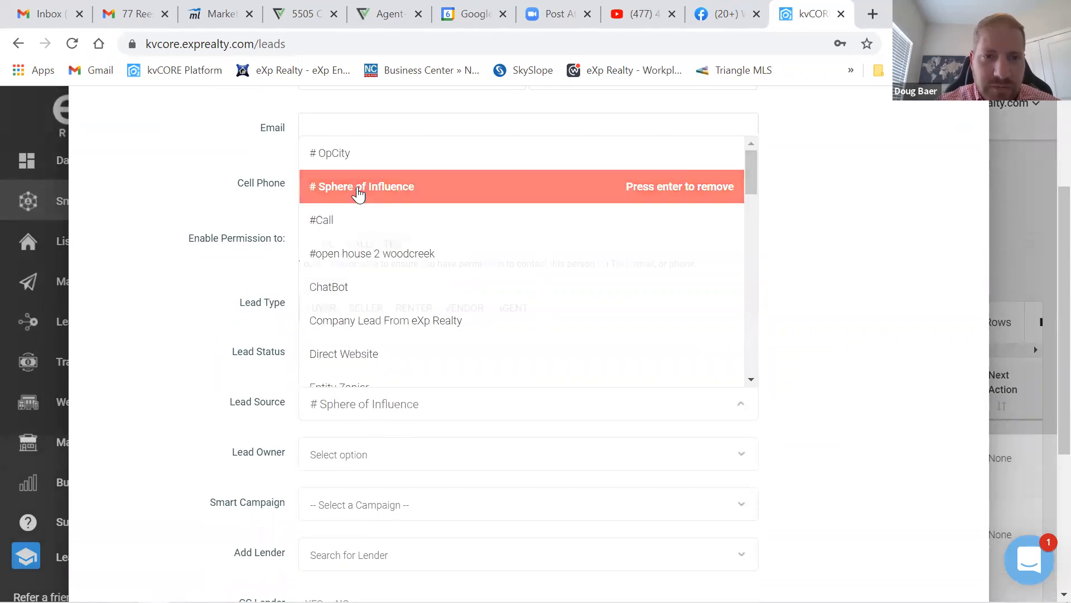
{"action": "left_click", "coordinate": [367, 454]}
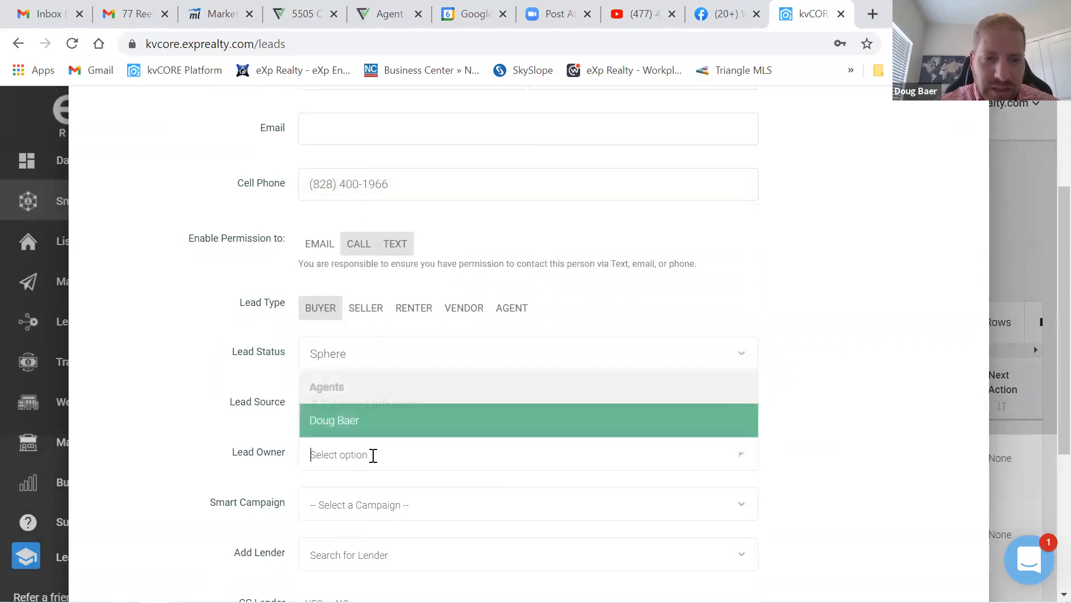
{"action": "left_click", "coordinate": [346, 427]}
{"action": "scroll", "coordinate": [170, 483], "scroll_direction": "down", "scroll_amount": 2}
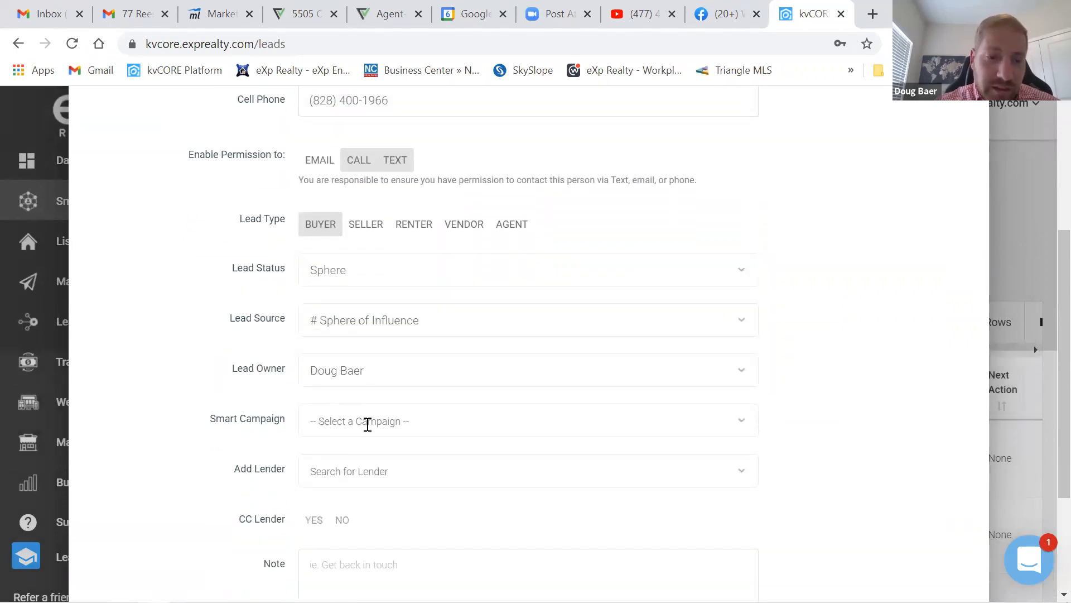
- Choose REAL 7 Days of Pain as the Smart Campaign and save the new contact
{"action": "left_click", "coordinate": [378, 421]}
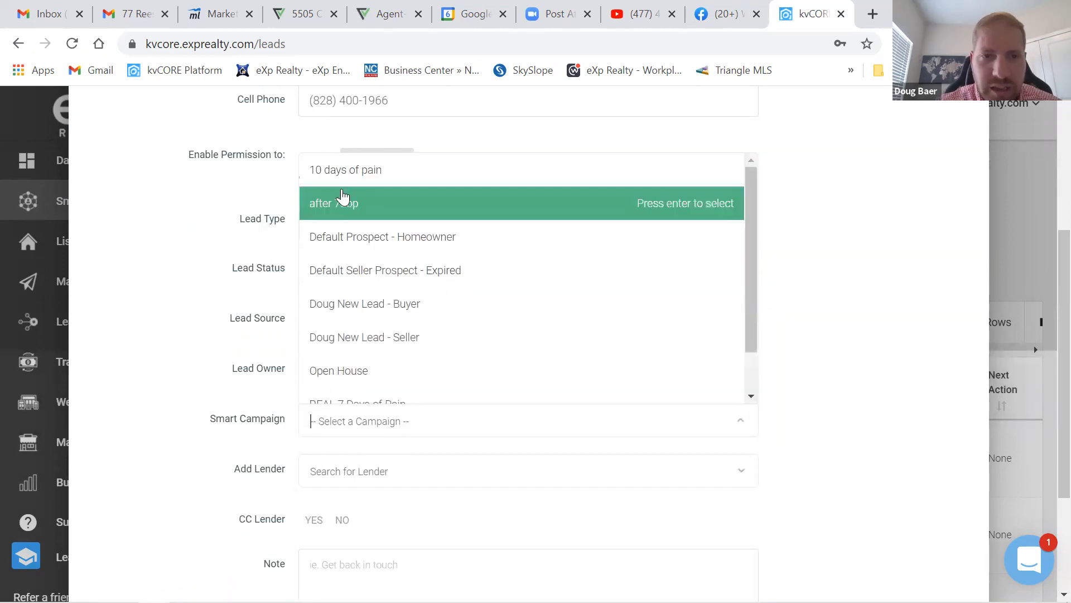
{"action": "scroll", "coordinate": [342, 223], "scroll_direction": "up", "scroll_amount": 4}
{"action": "scroll", "coordinate": [385, 503], "scroll_direction": "down", "scroll_amount": 1}
{"action": "scroll", "coordinate": [396, 513], "scroll_direction": "up", "scroll_amount": 1}
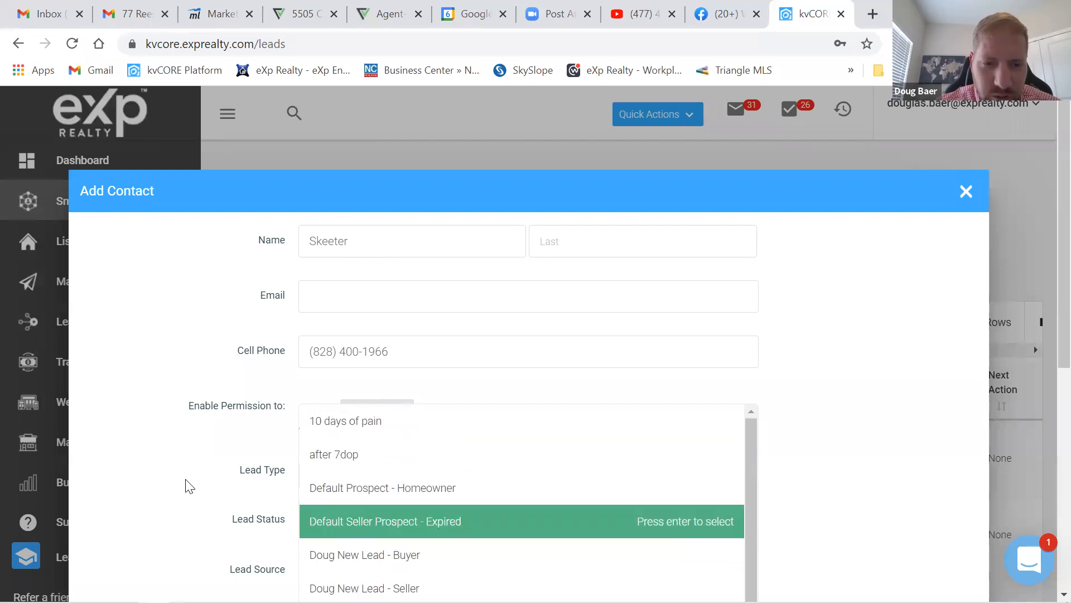
{"action": "scroll", "coordinate": [223, 497], "scroll_direction": "down", "scroll_amount": 4}
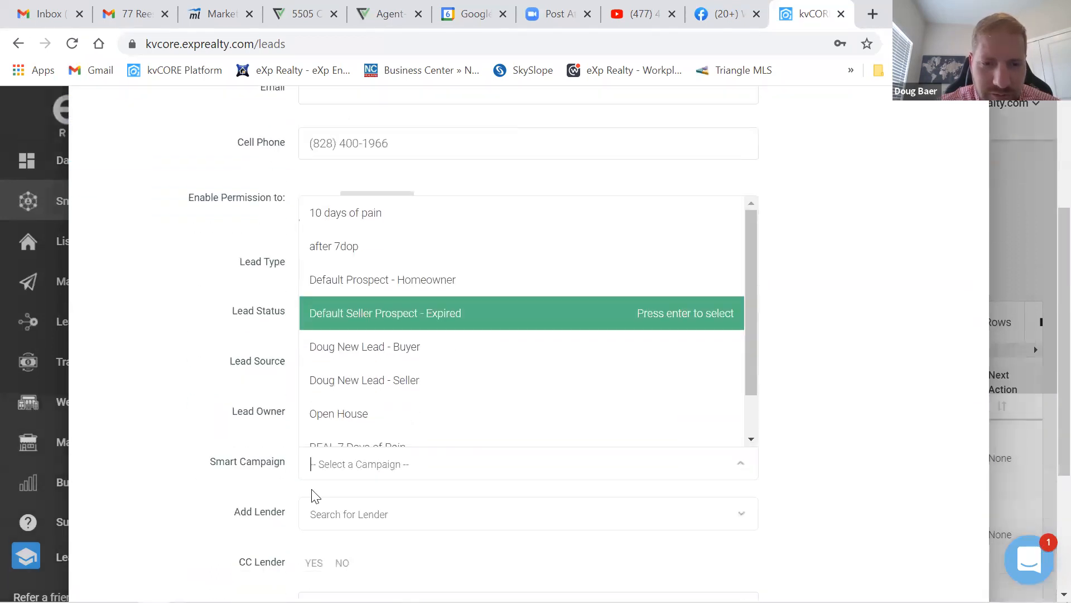
{"action": "scroll", "coordinate": [471, 357], "scroll_direction": "down", "scroll_amount": 1}
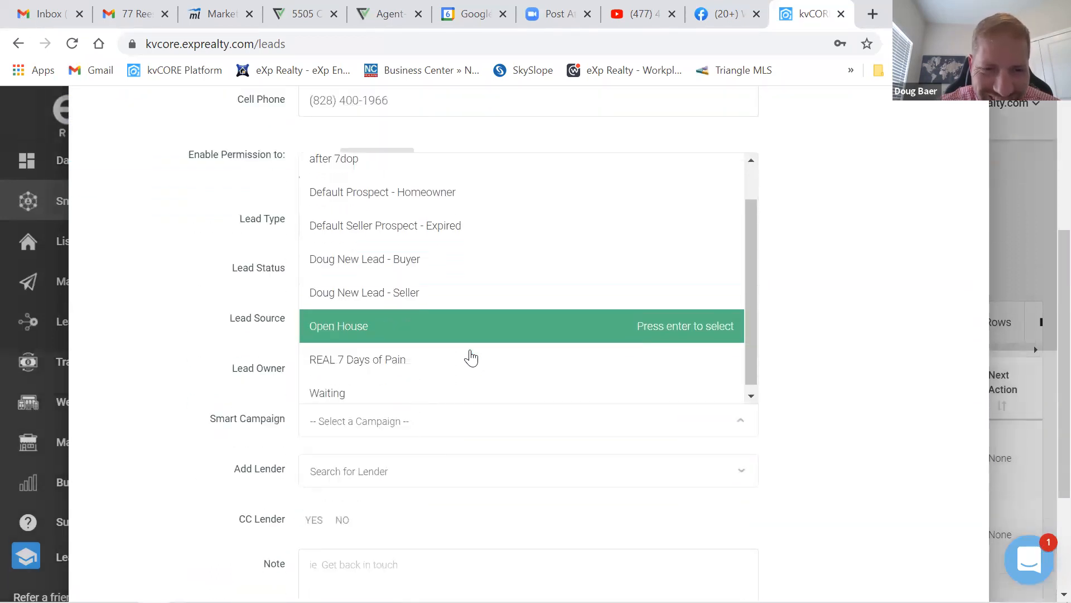
{"action": "left_click", "coordinate": [367, 361]}
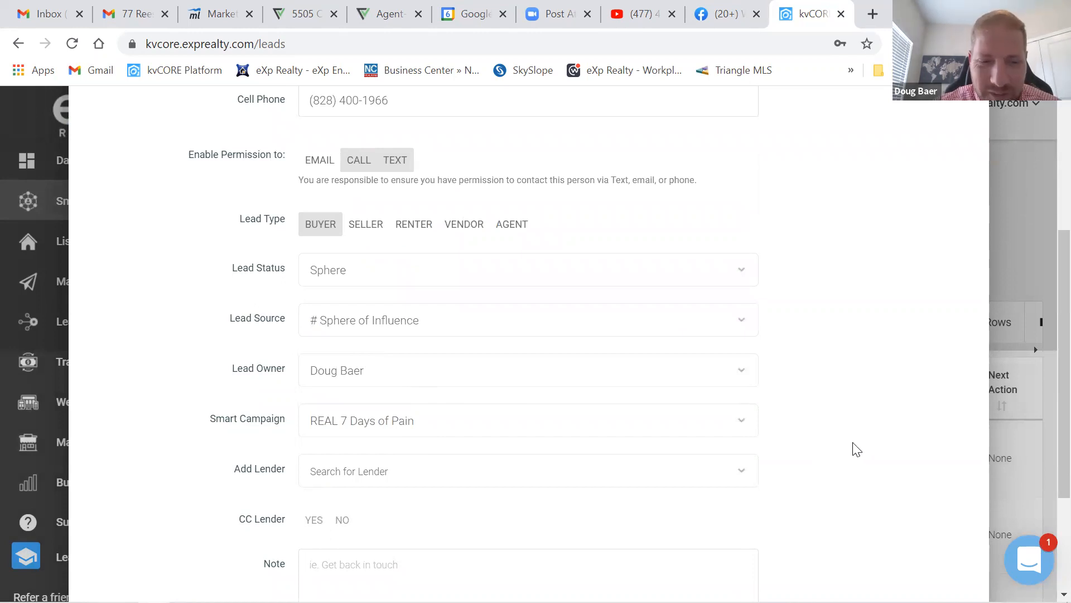
{"action": "scroll", "coordinate": [852, 452], "scroll_direction": "down", "scroll_amount": 3}
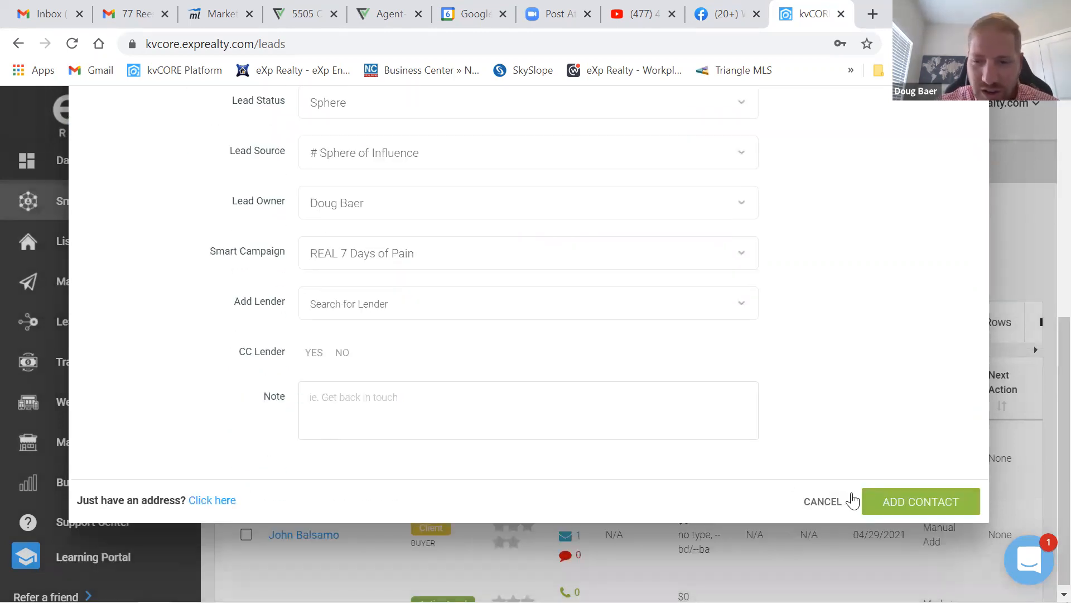
{"action": "left_click", "coordinate": [893, 503]}
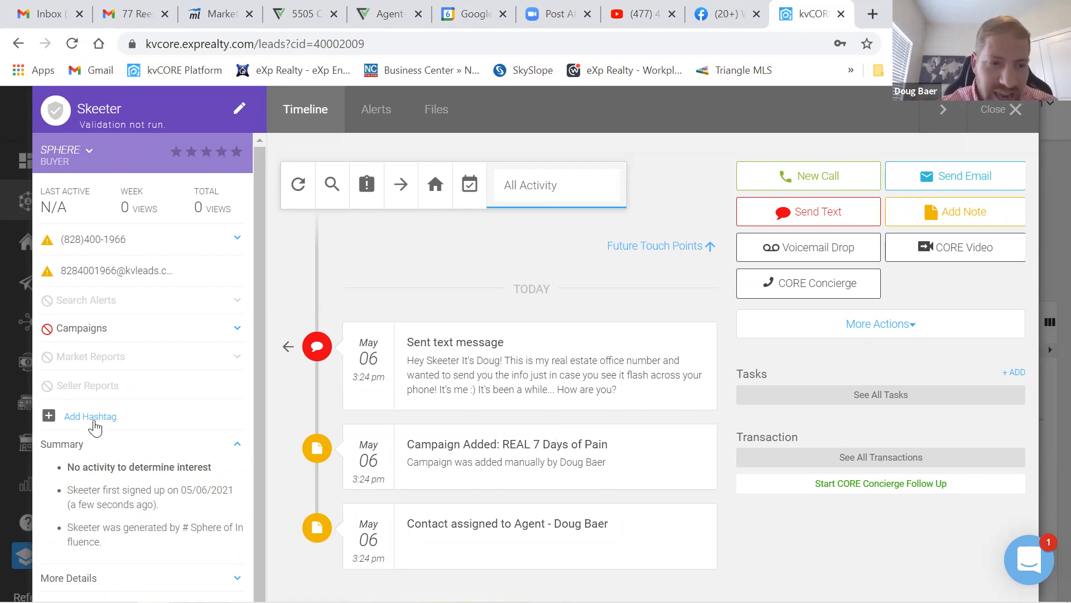
- Expand and collapse the contact's Campaigns section, then filter the timeline to scheduled activity
{"action": "left_click", "coordinate": [84, 329]}
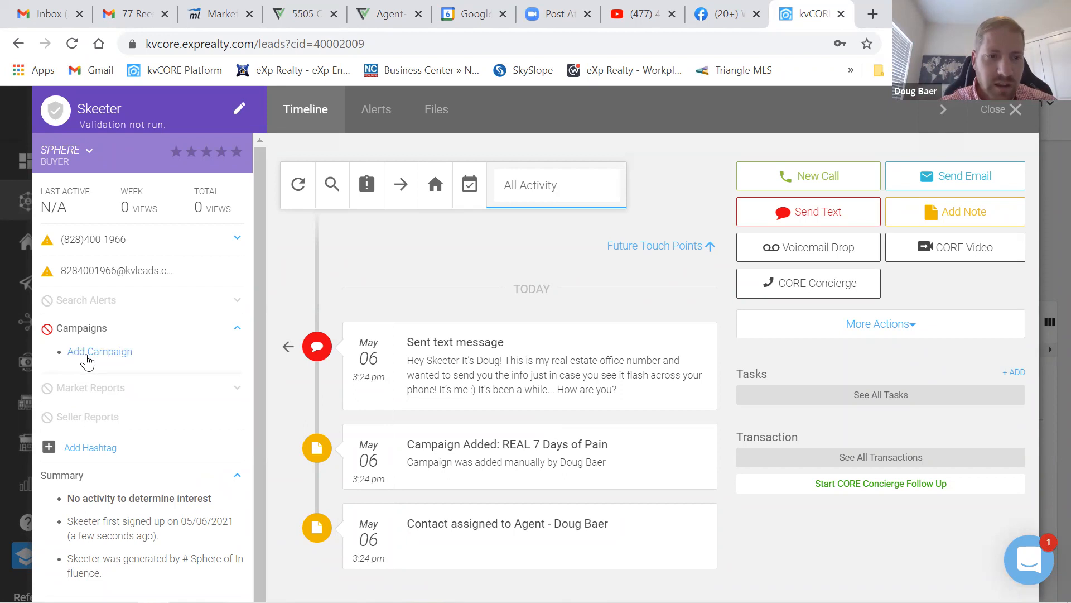
{"action": "left_click", "coordinate": [91, 353]}
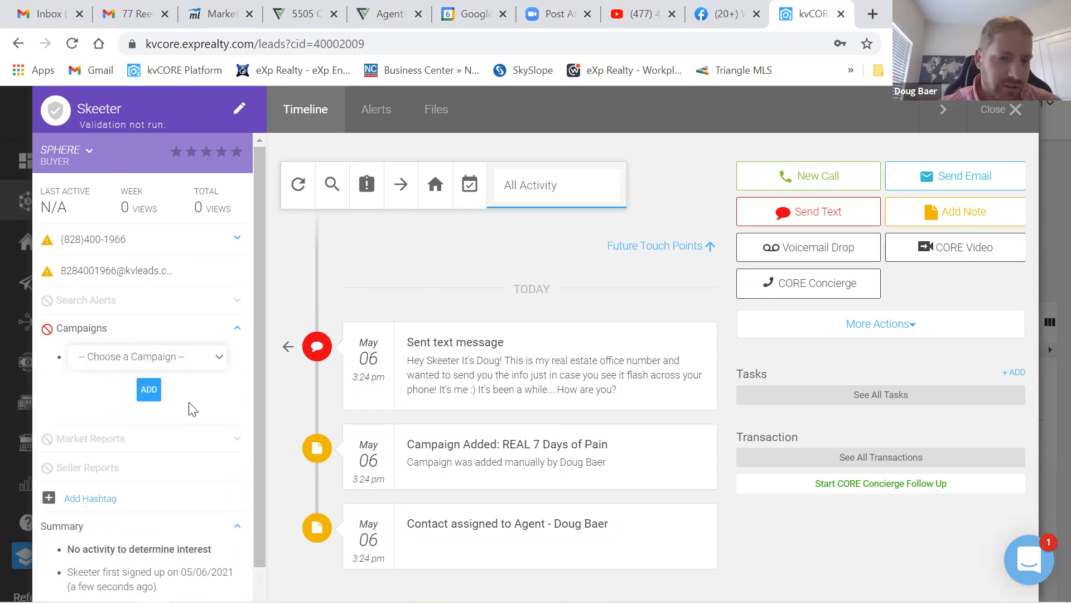
{"action": "left_click", "coordinate": [162, 330]}
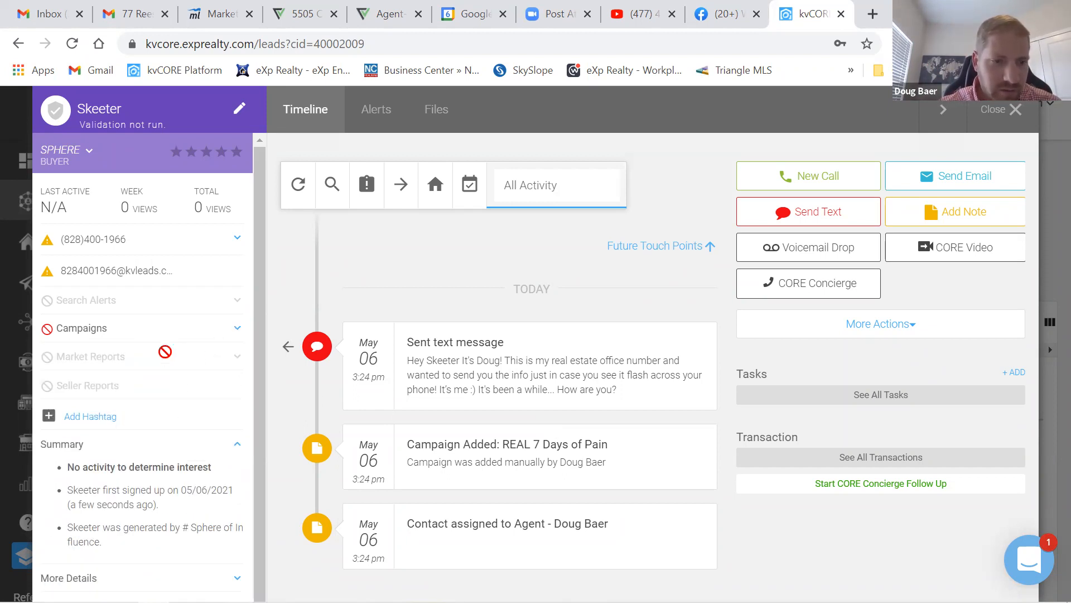
{"action": "left_click", "coordinate": [691, 249]}
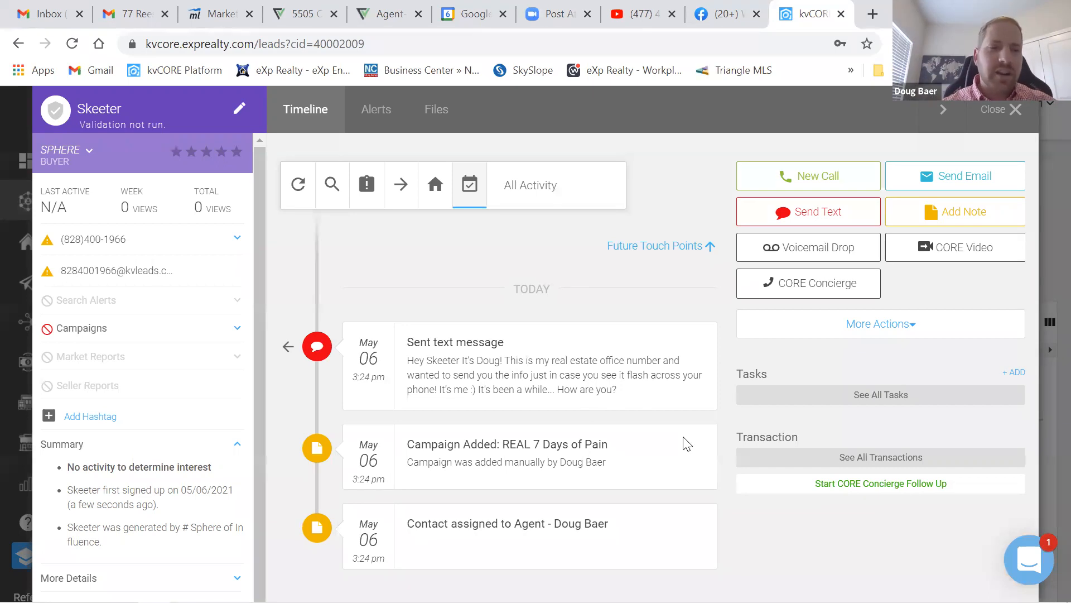
- Enroll the contact in the after 7dop campaign, then close the contact record
{"action": "left_click", "coordinate": [105, 334]}
{"action": "left_click", "coordinate": [98, 357]}
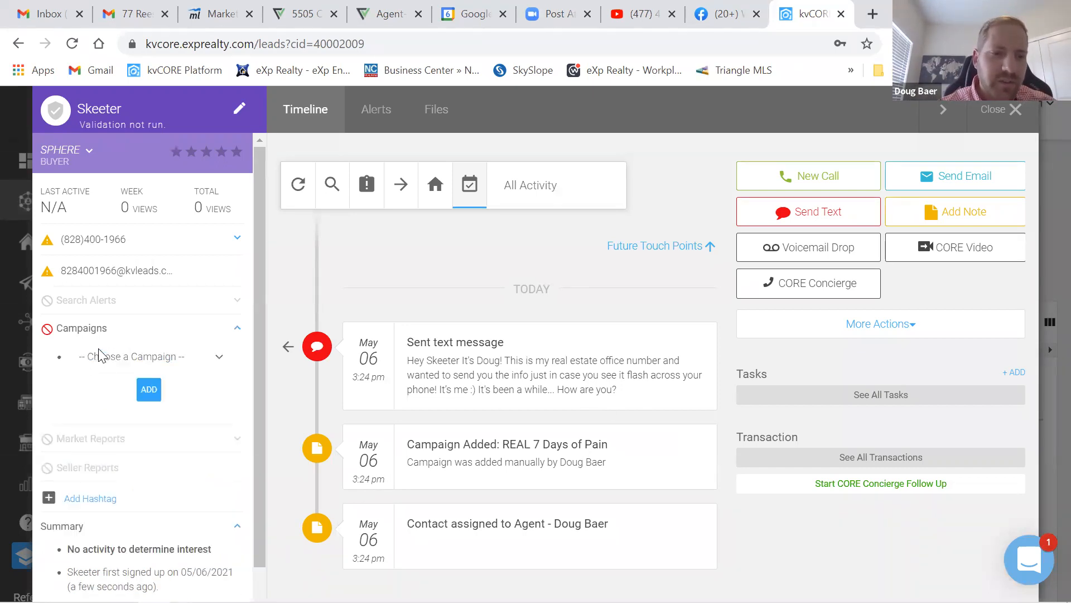
{"action": "left_click", "coordinate": [144, 358]}
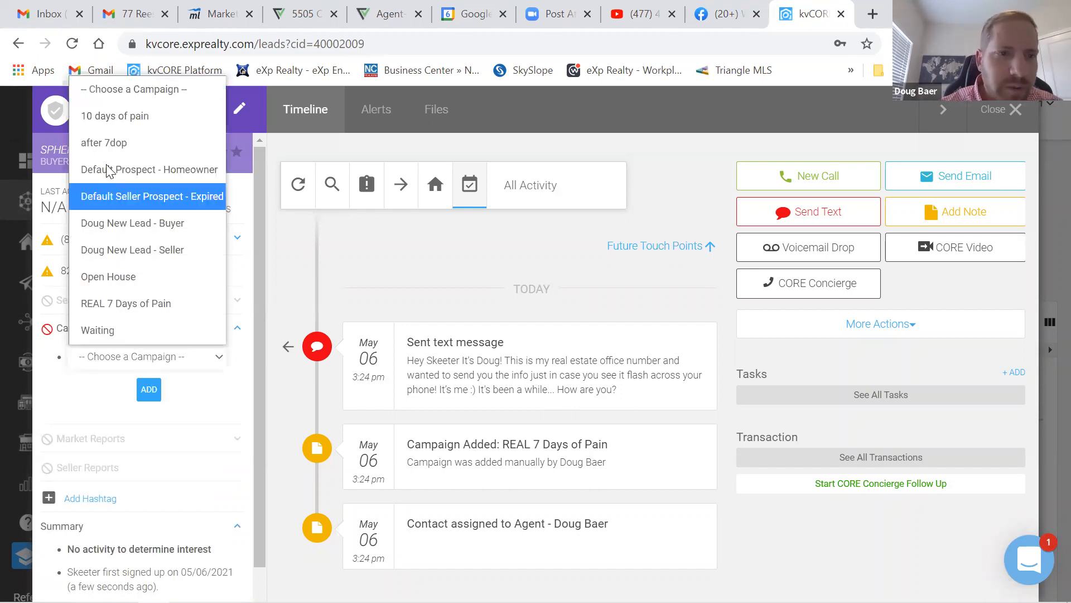
{"action": "left_click", "coordinate": [102, 143]}
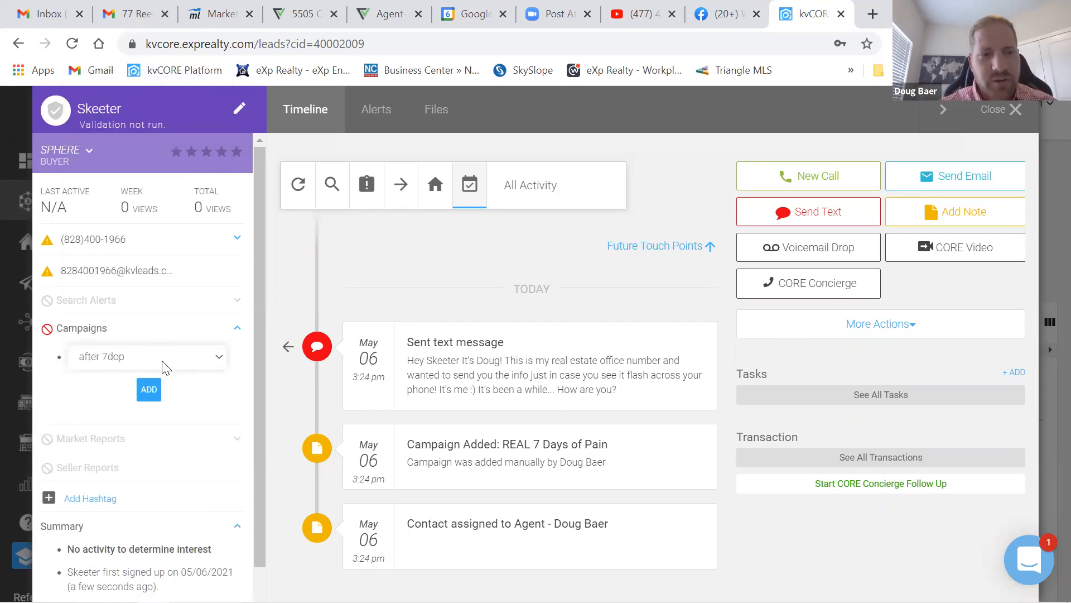
{"action": "left_click", "coordinate": [143, 397]}
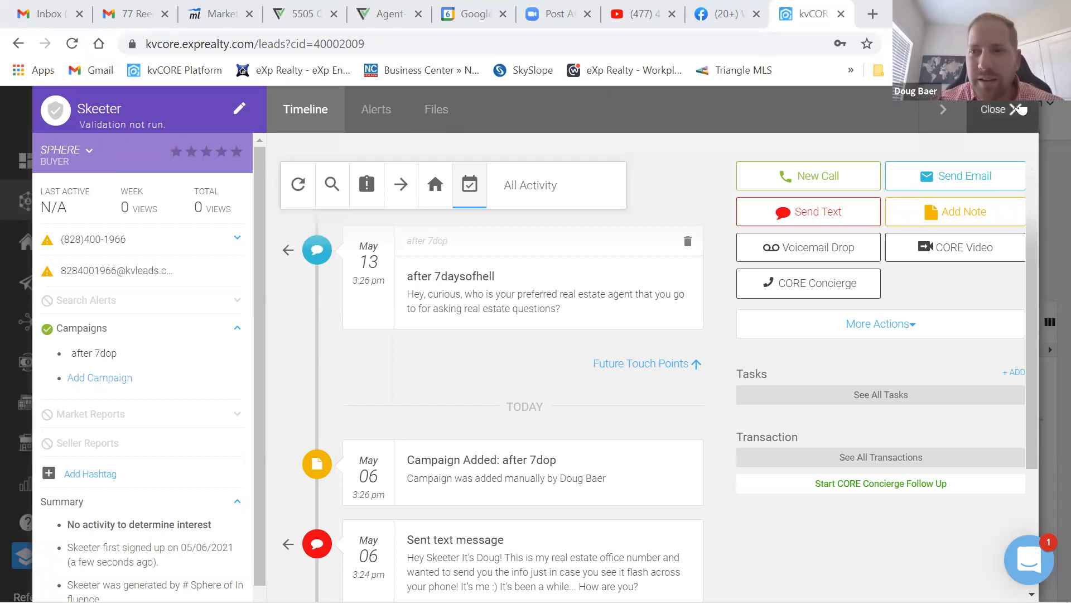
{"action": "left_click", "coordinate": [996, 110]}
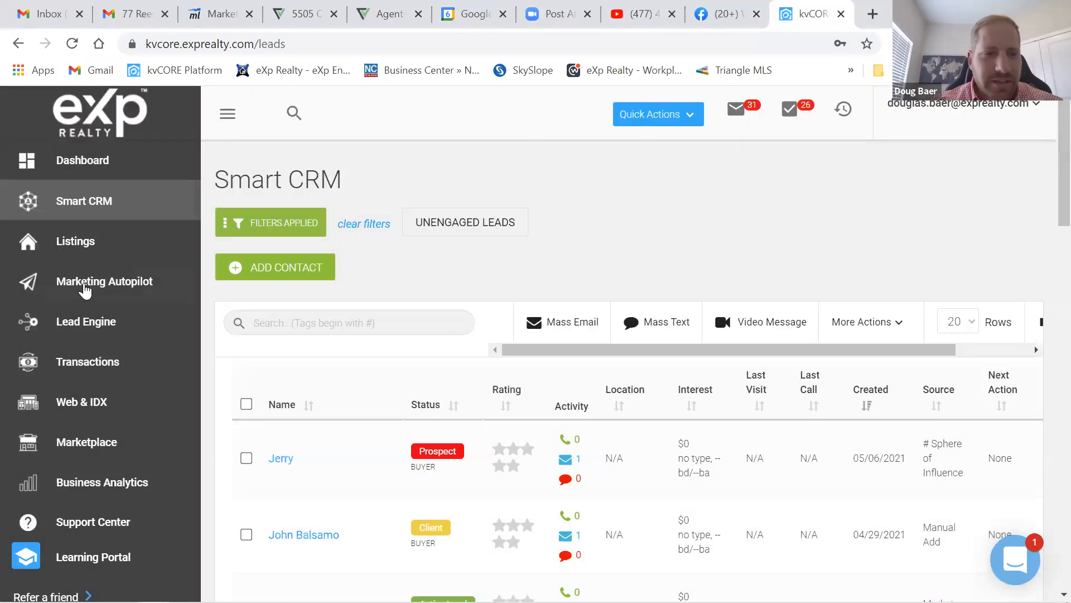
- Go to Marketing Autopilot's Smart Campaigns and scroll down to My Library
{"action": "left_click", "coordinate": [85, 289]}
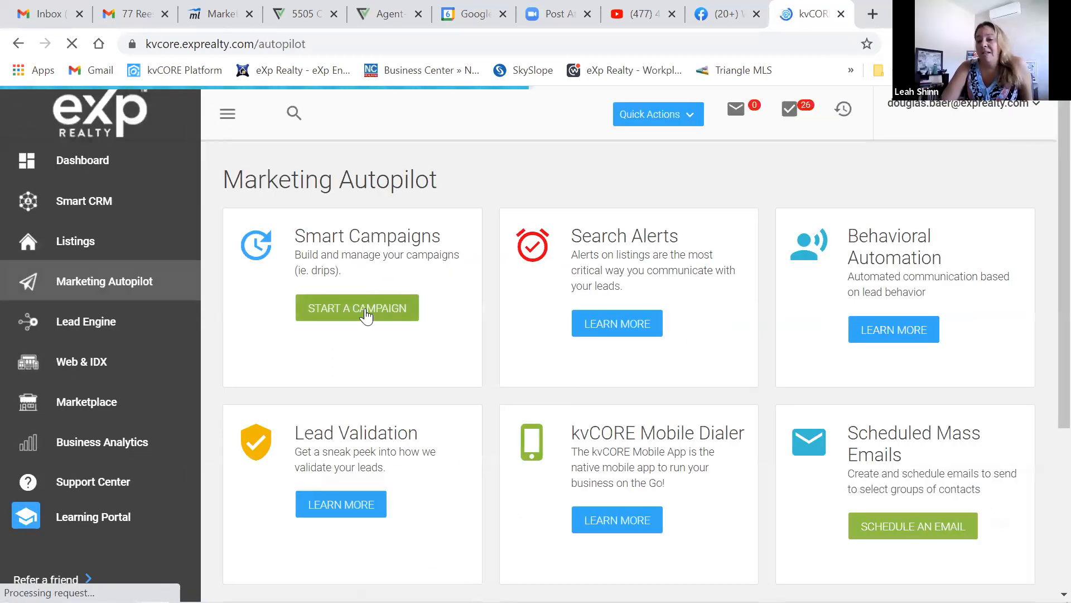
{"action": "left_click", "coordinate": [366, 315]}
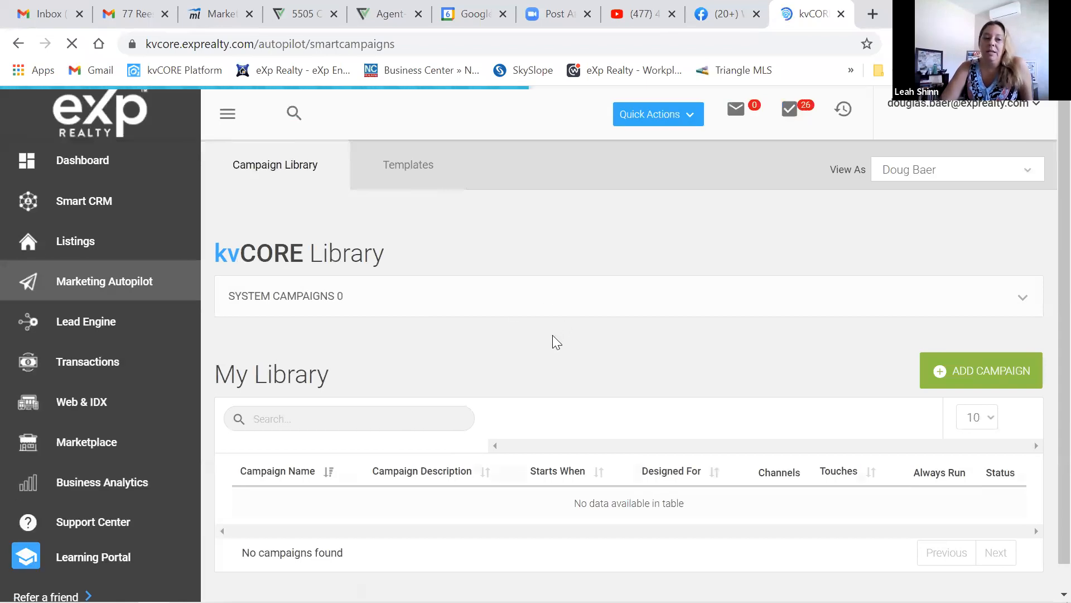
{"action": "scroll", "coordinate": [551, 338], "scroll_direction": "down", "scroll_amount": 1}
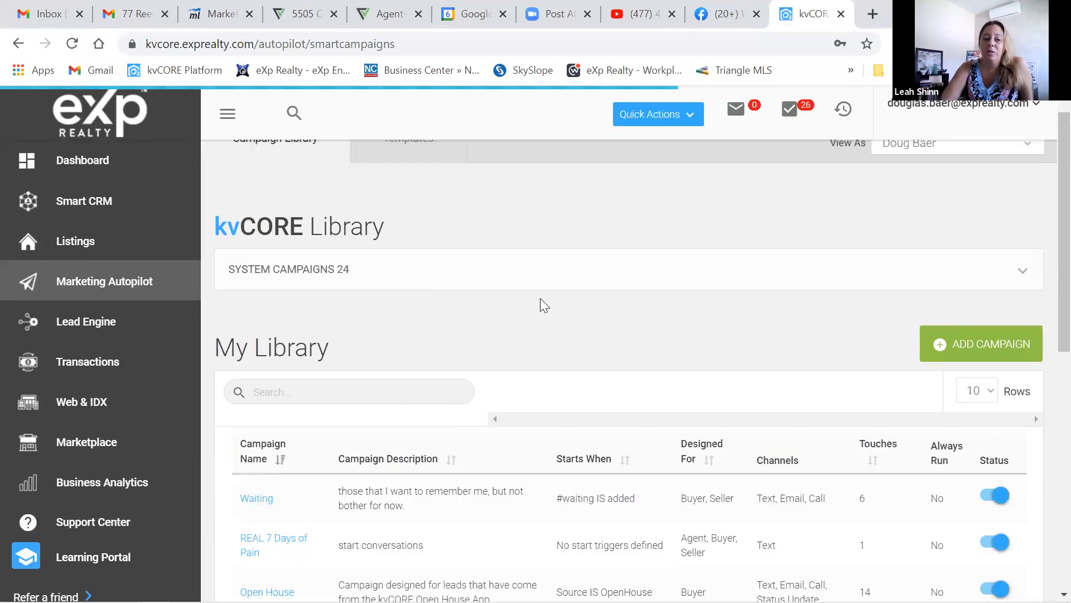
{"action": "scroll", "coordinate": [540, 302], "scroll_direction": "down", "scroll_amount": 3}
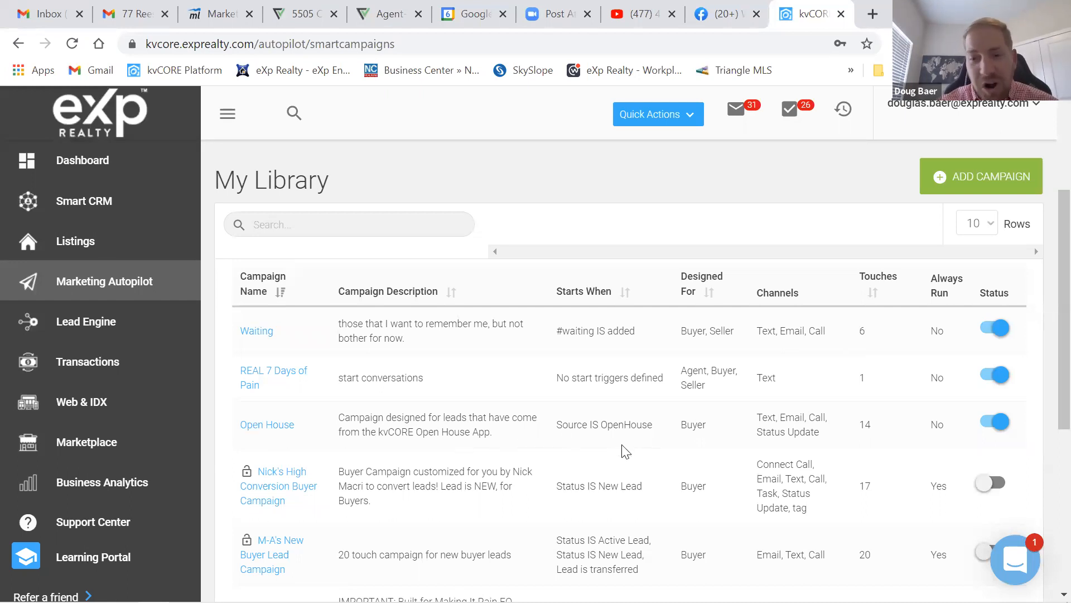
- Open the High Conversion Buyer Campaign and preview its MIN 3 'Thanks for stopping by!' email
{"action": "left_click", "coordinate": [272, 489]}
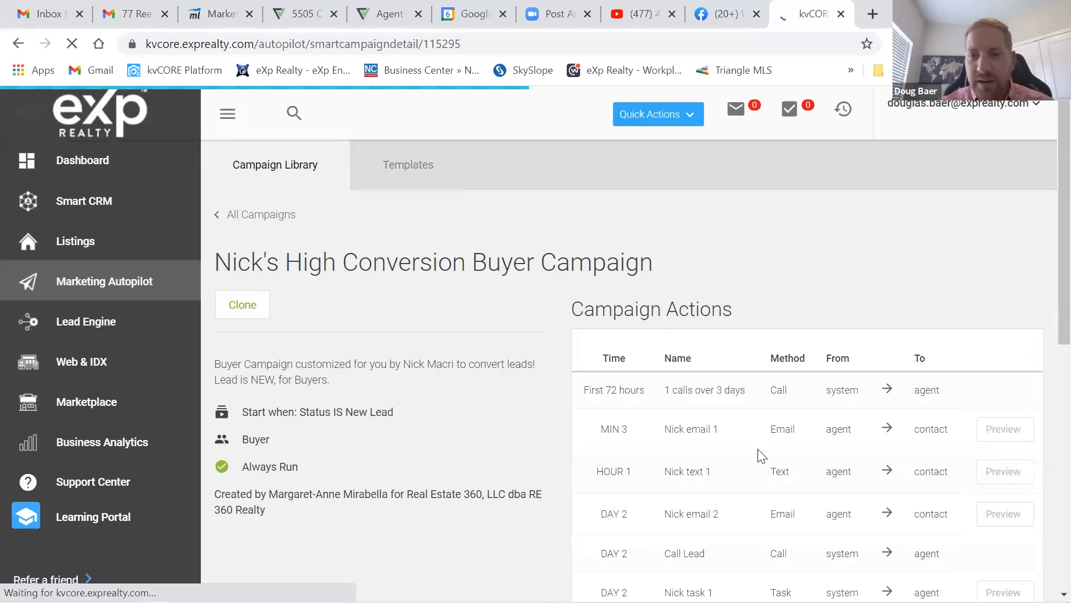
{"action": "scroll", "coordinate": [898, 436], "scroll_direction": "down", "scroll_amount": 2}
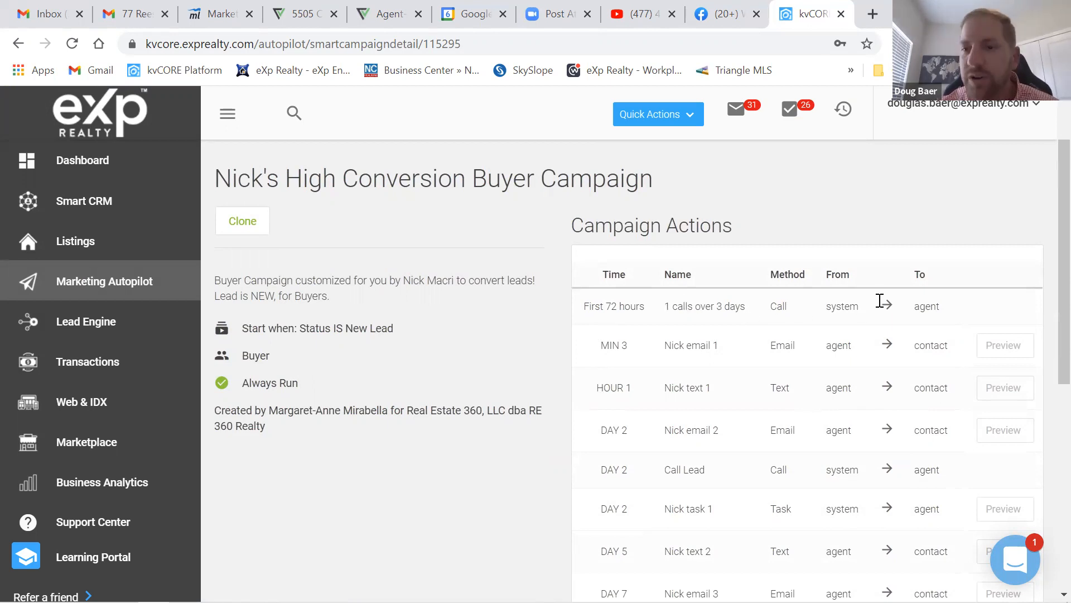
{"action": "scroll", "coordinate": [861, 355], "scroll_direction": "down", "scroll_amount": 1}
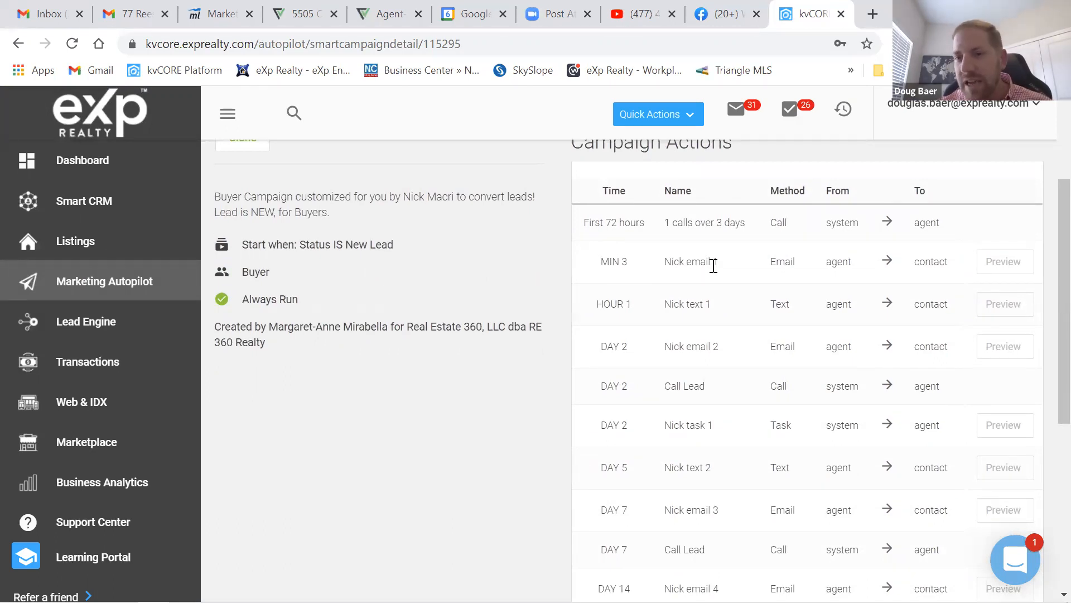
{"action": "left_click", "coordinate": [1005, 261]}
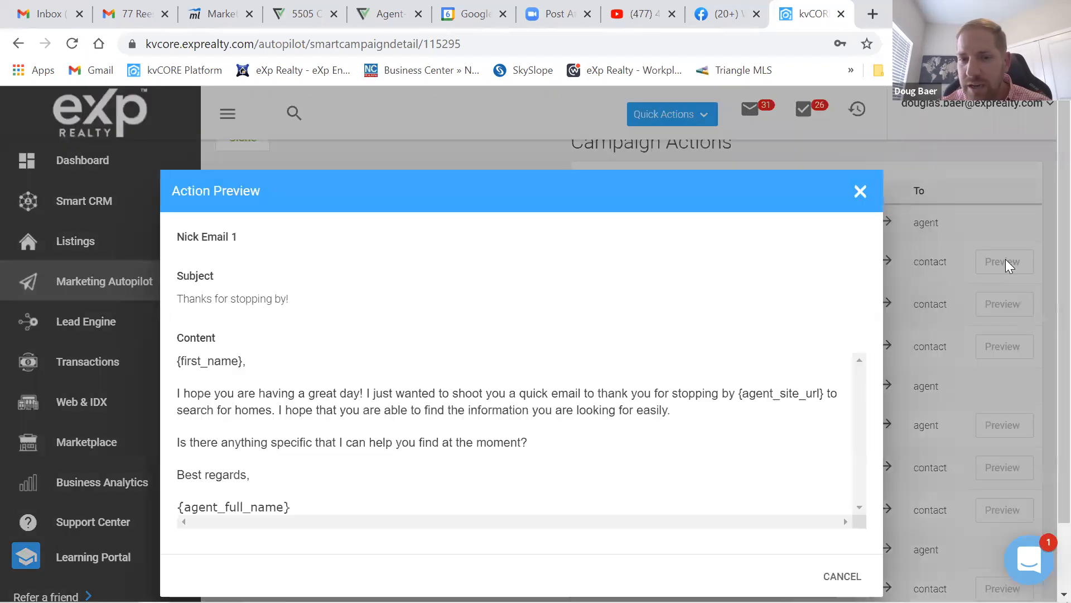
- Swap the email preview for a preview of the HOUR 1 text asking 'Is now a good time?'
{"action": "scroll", "coordinate": [254, 378], "scroll_direction": "down", "scroll_amount": 2}
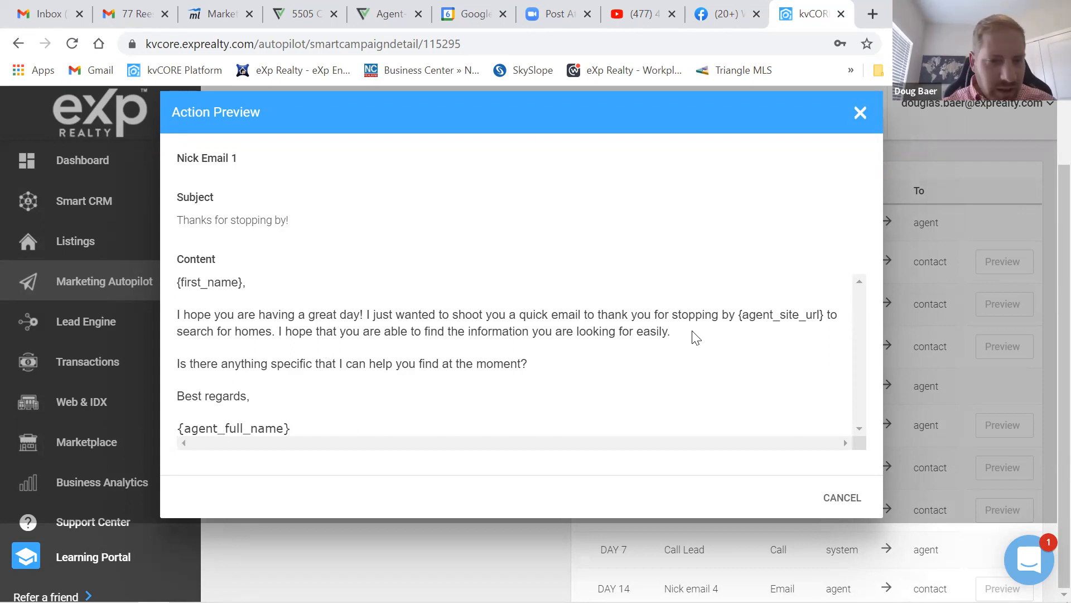
{"action": "scroll", "coordinate": [616, 365], "scroll_direction": "up", "scroll_amount": 2}
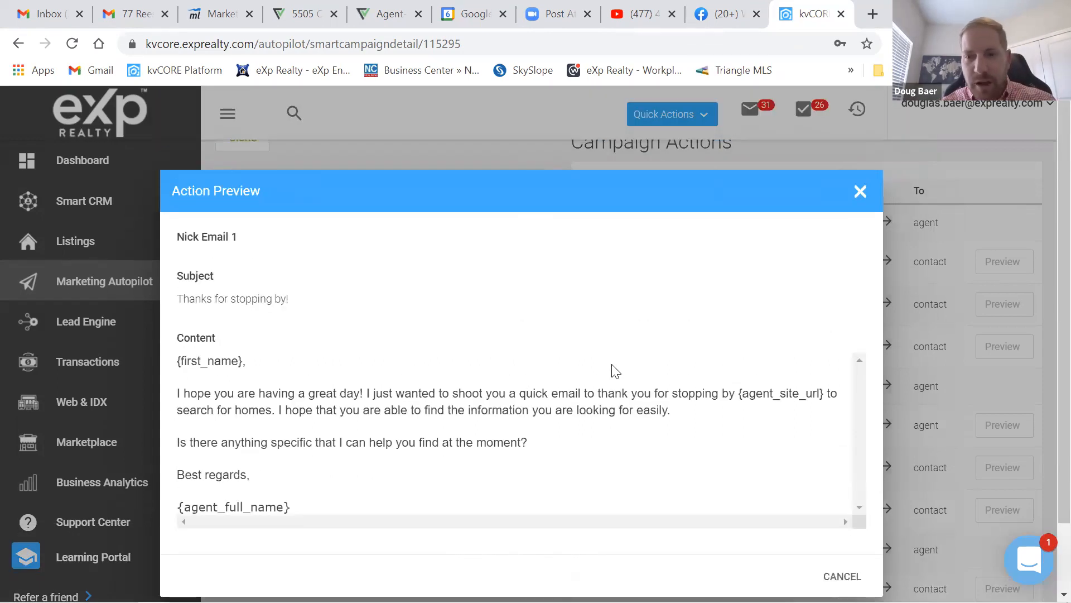
{"action": "left_click", "coordinate": [858, 114]}
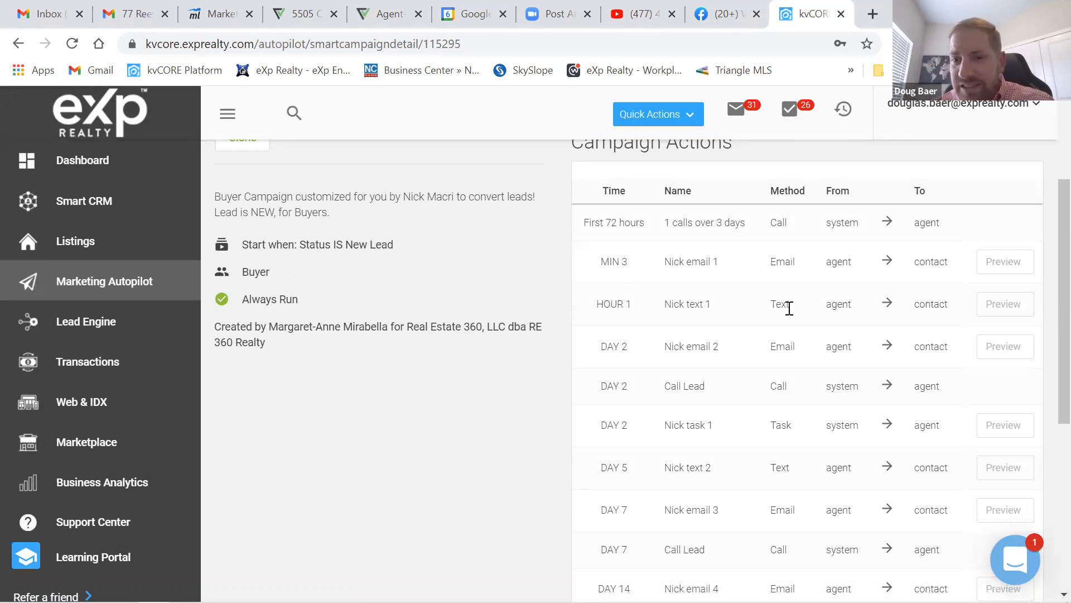
{"action": "left_click", "coordinate": [999, 304]}
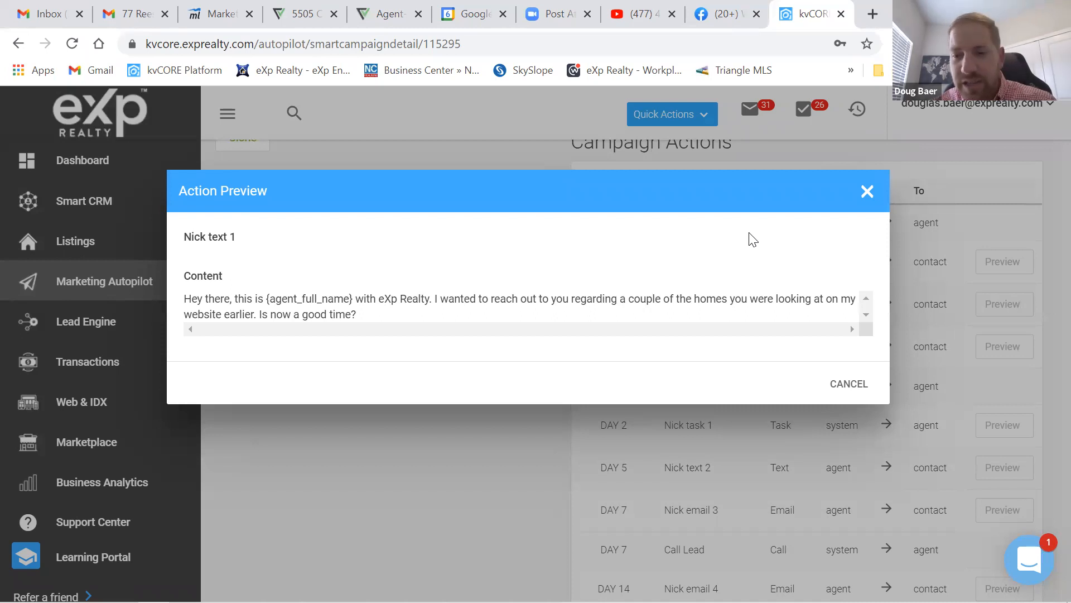
- Dismiss the text preview and glance at the DAY 2 search-alert task, back to the actions list
{"action": "left_click", "coordinate": [847, 388]}
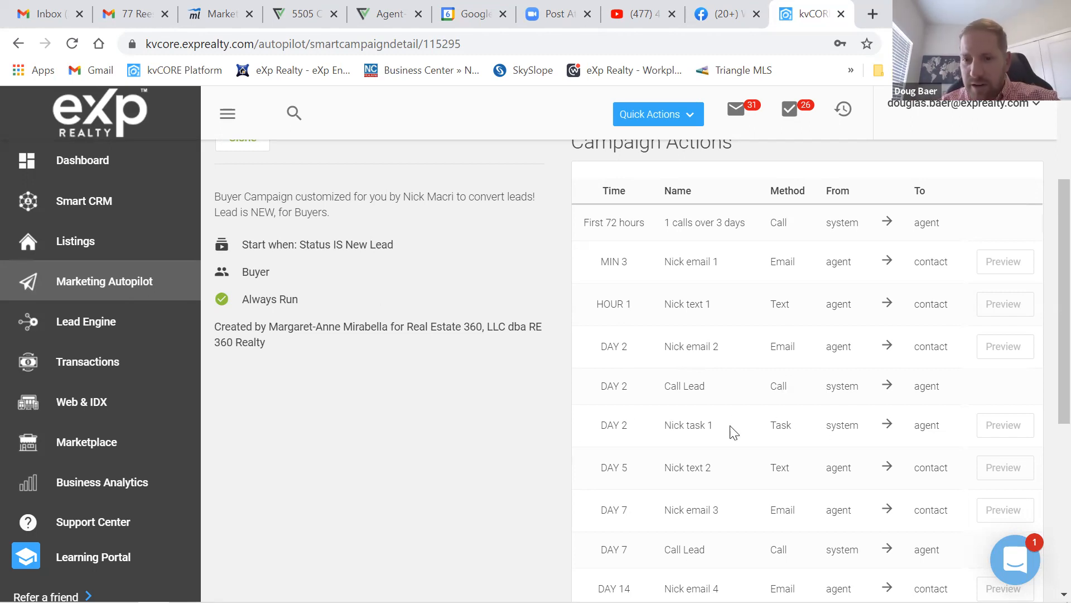
{"action": "left_click", "coordinate": [999, 425]}
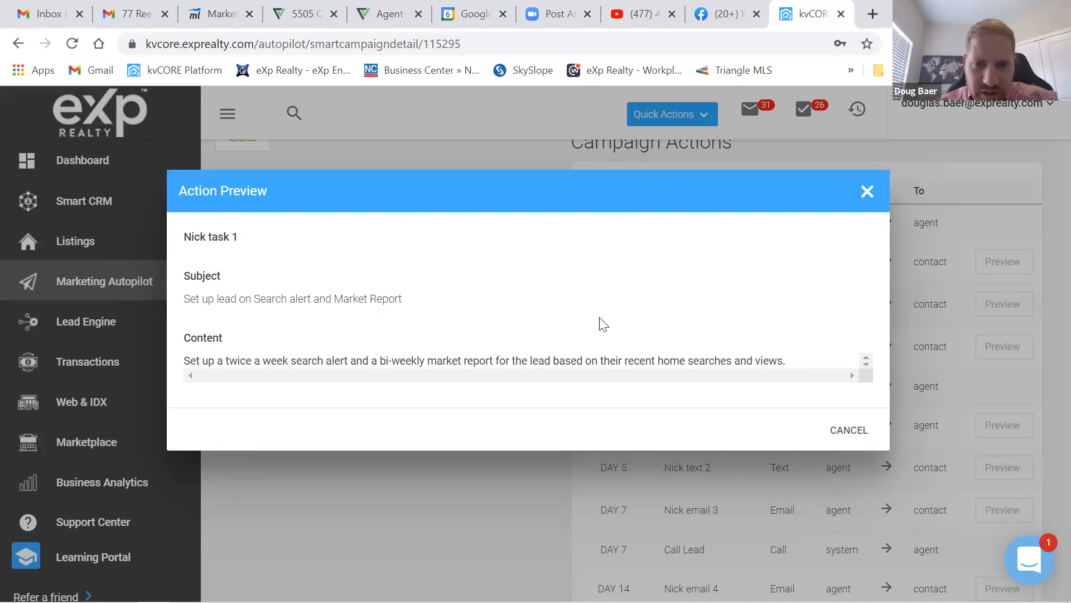
{"action": "left_click", "coordinate": [846, 430]}
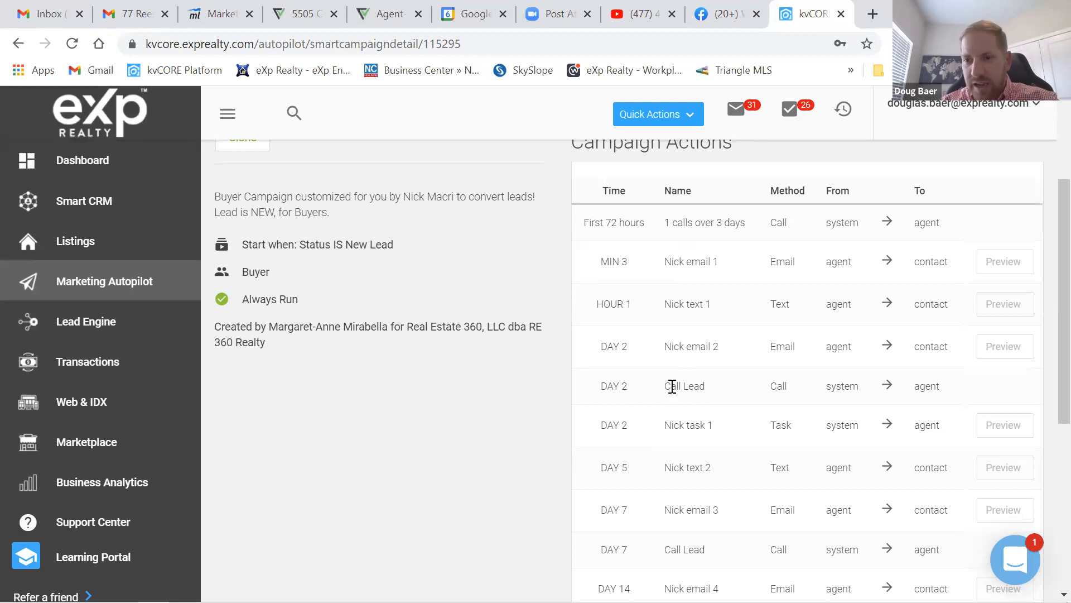
- Scan the Campaign Actions table down to the DAY 30 tag step, then return to All Campaigns
{"action": "scroll", "coordinate": [673, 386], "scroll_direction": "down", "scroll_amount": 2}
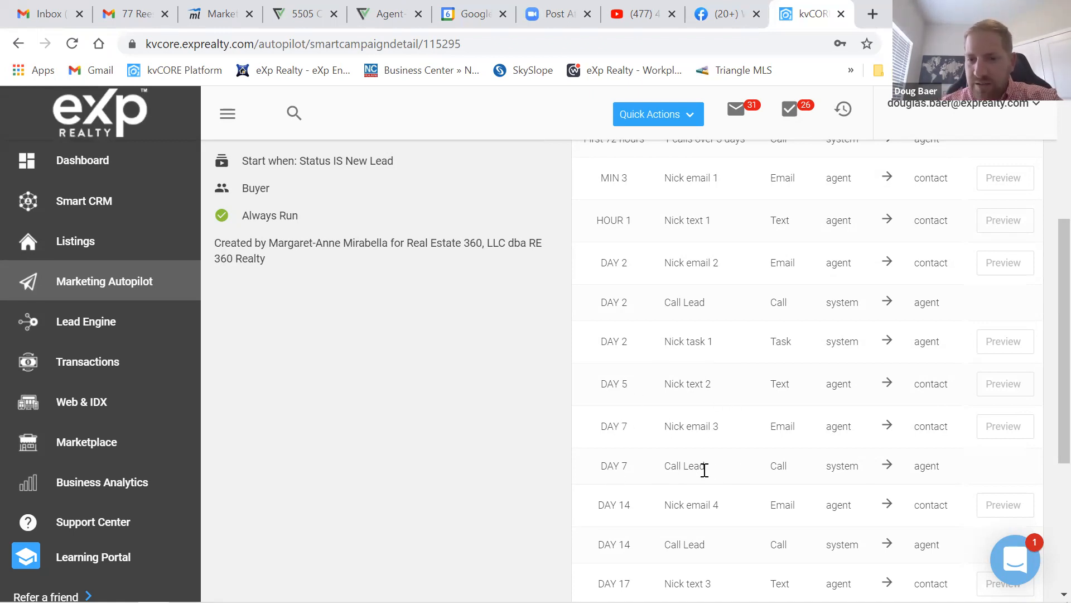
{"action": "scroll", "coordinate": [764, 462], "scroll_direction": "down", "scroll_amount": 3}
{"action": "scroll", "coordinate": [766, 464], "scroll_direction": "down", "scroll_amount": 2}
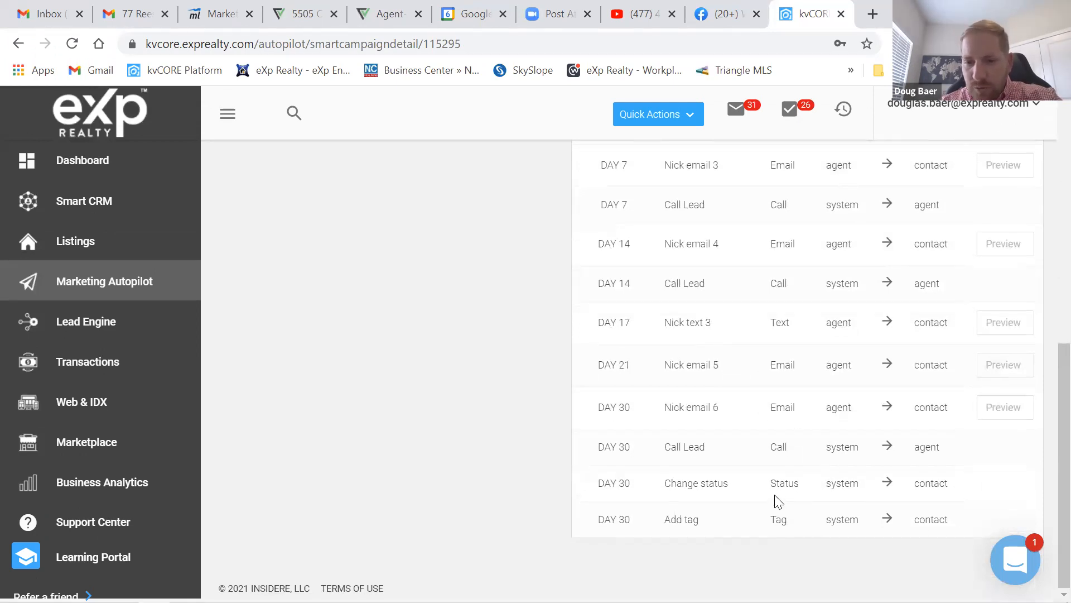
{"action": "scroll", "coordinate": [779, 503], "scroll_direction": "up", "scroll_amount": 8}
{"action": "scroll", "coordinate": [778, 502], "scroll_direction": "down", "scroll_amount": 8}
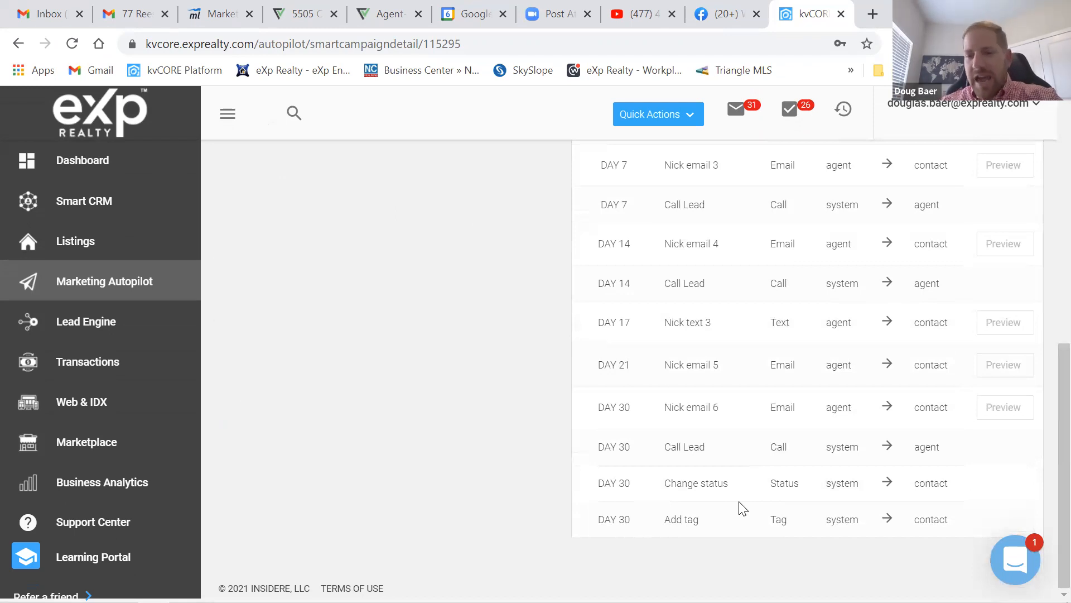
{"action": "scroll", "coordinate": [749, 449], "scroll_direction": "up", "scroll_amount": 8}
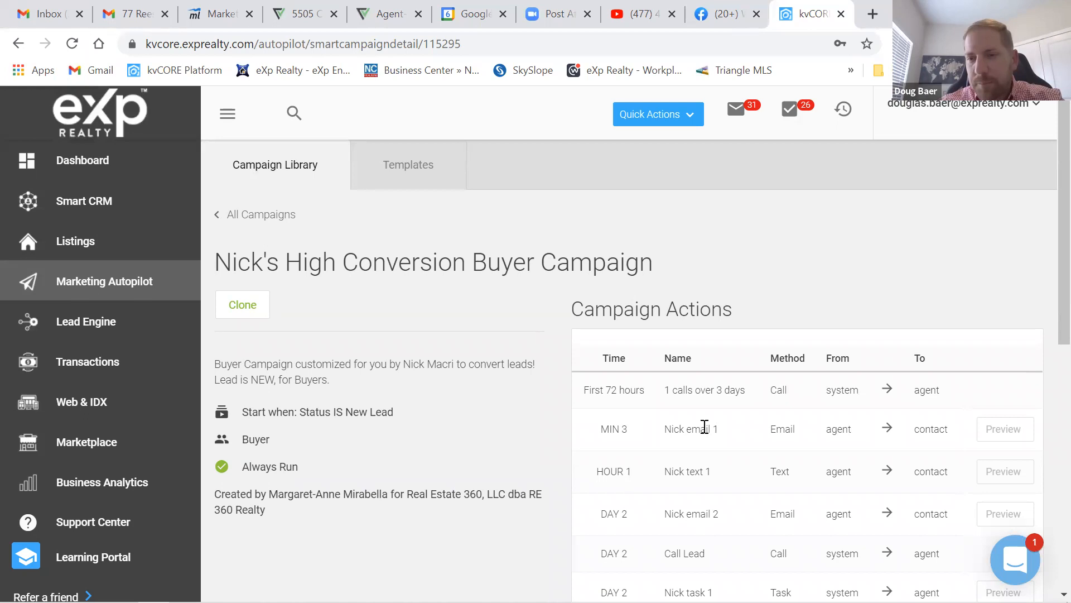
{"action": "scroll", "coordinate": [832, 449], "scroll_direction": "down", "scroll_amount": 3}
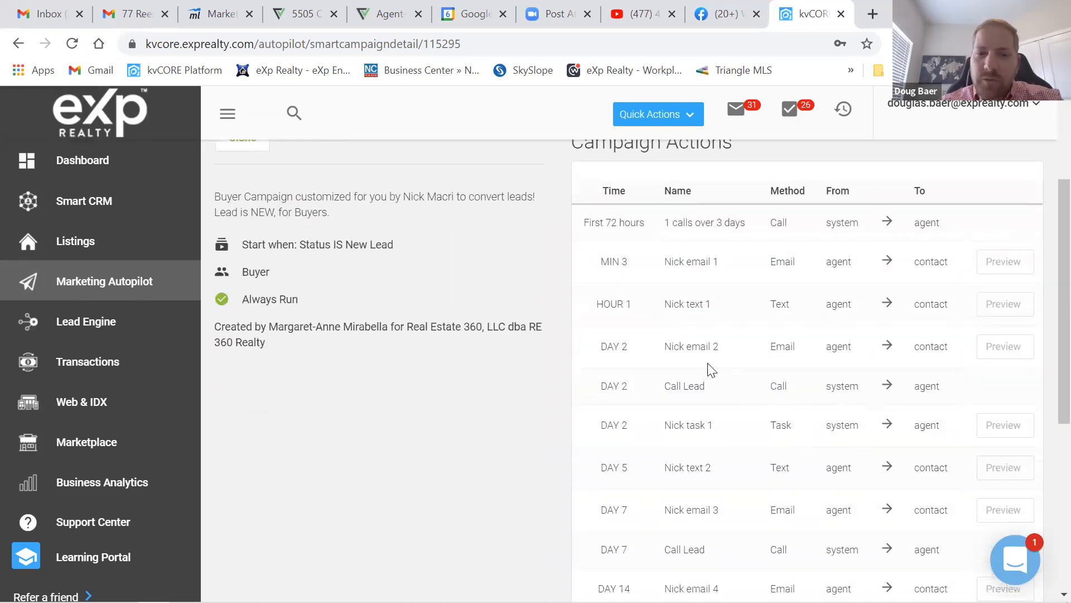
{"action": "scroll", "coordinate": [694, 368], "scroll_direction": "up", "scroll_amount": 3}
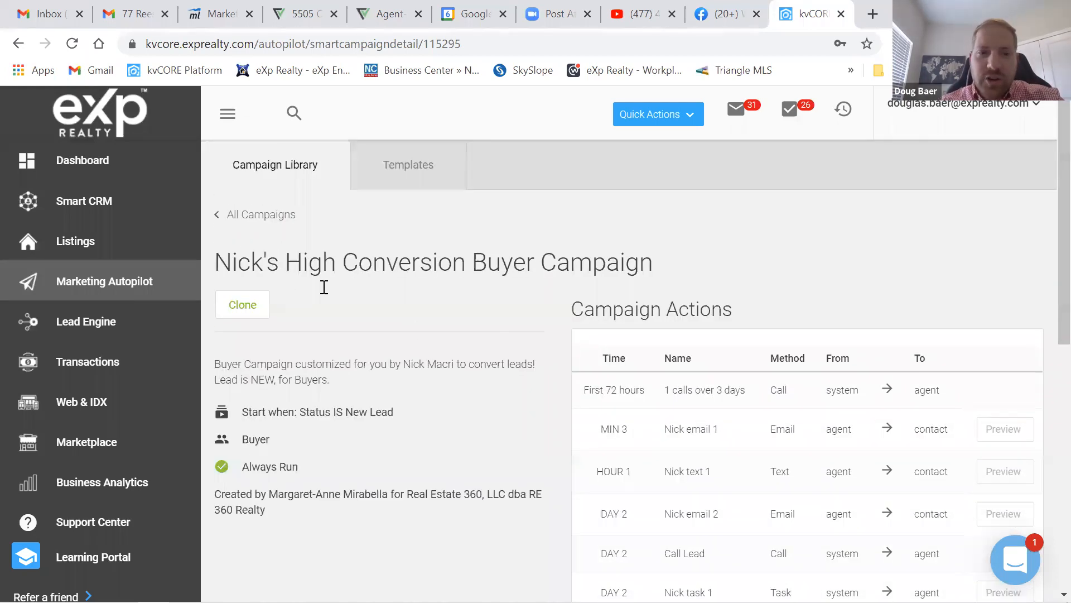
{"action": "left_click", "coordinate": [225, 219]}
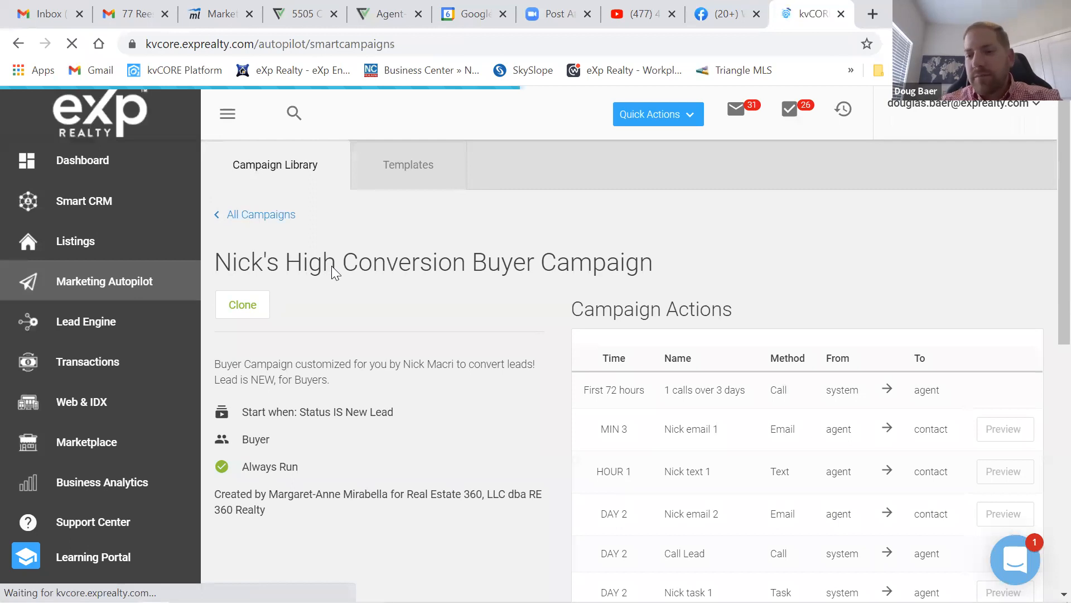
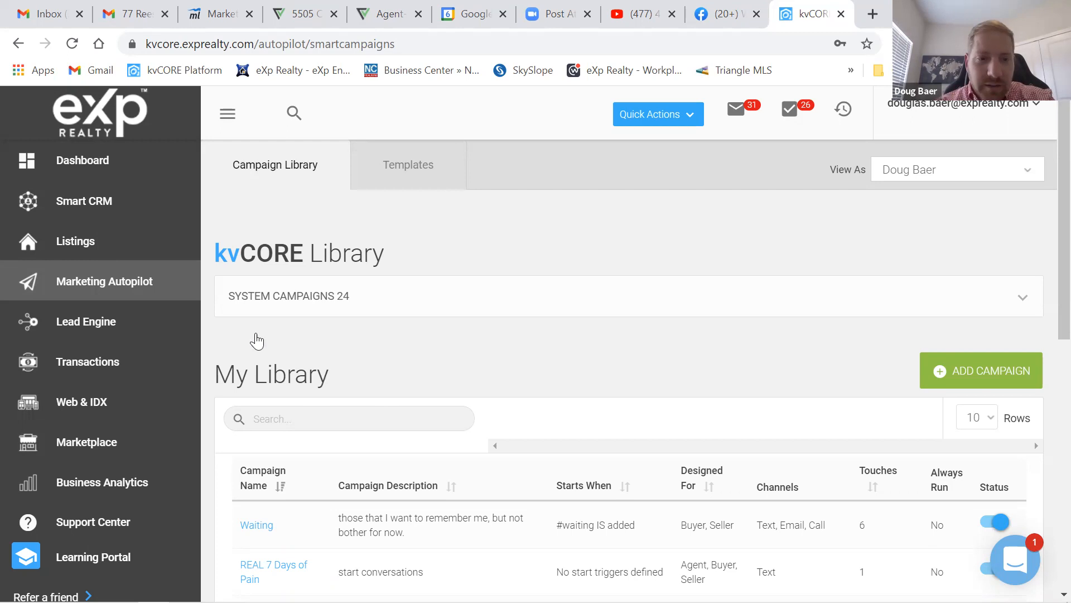
- Scroll down the library and open the Doug New Lead - Seller campaign
{"action": "scroll", "coordinate": [278, 387], "scroll_direction": "down", "scroll_amount": 5}
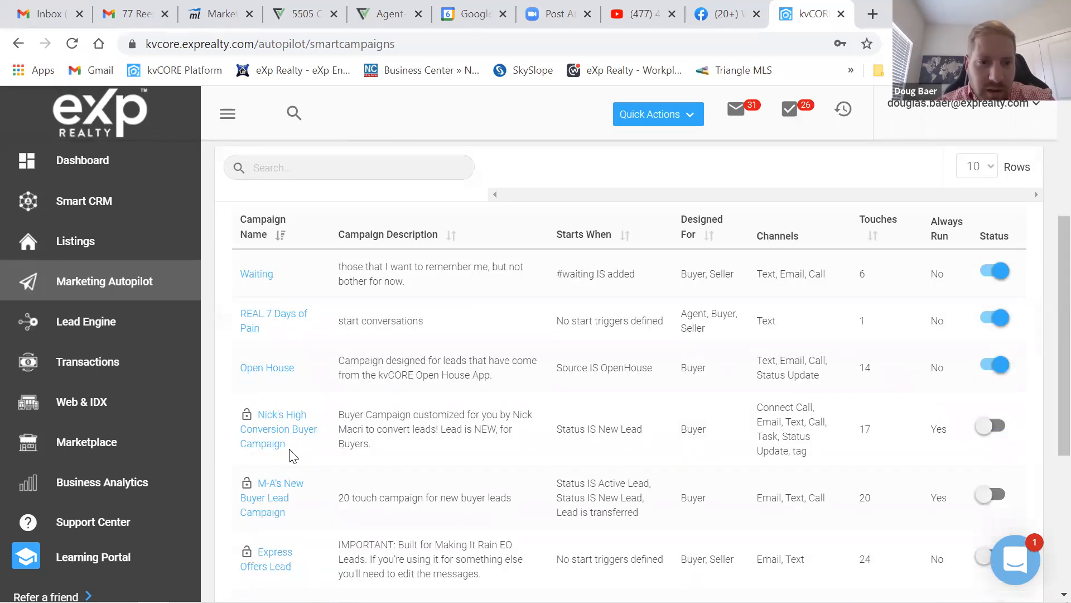
{"action": "scroll", "coordinate": [282, 329], "scroll_direction": "down", "scroll_amount": 1}
{"action": "scroll", "coordinate": [283, 330], "scroll_direction": "down", "scroll_amount": 5}
{"action": "left_click", "coordinate": [282, 329]}
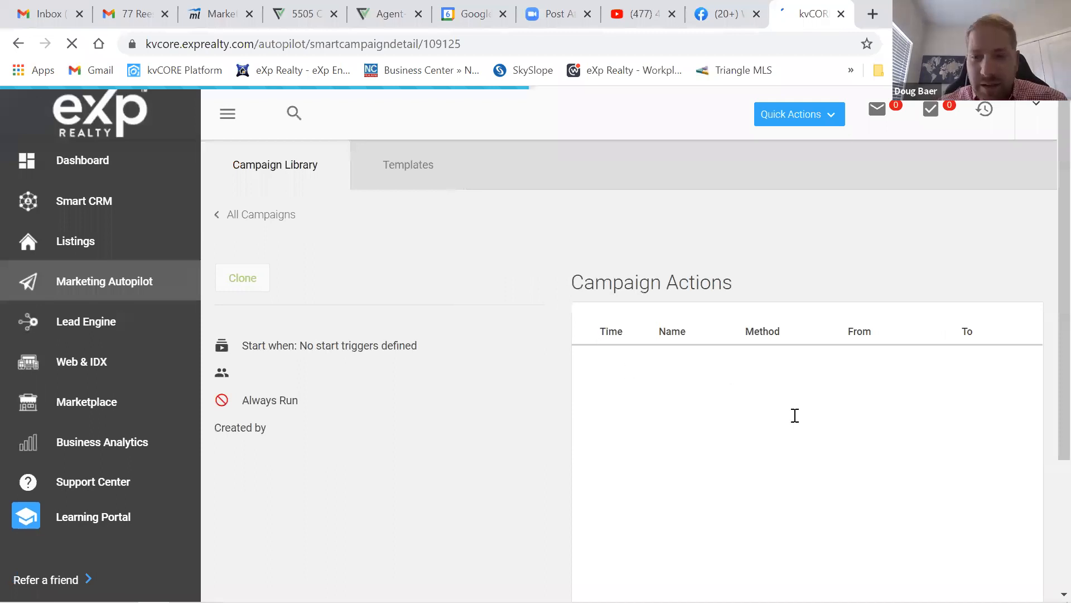
- Review the campaign's scheduled Campaign Actions, then return to All Campaigns
{"action": "scroll", "coordinate": [768, 263], "scroll_direction": "down", "scroll_amount": 6}
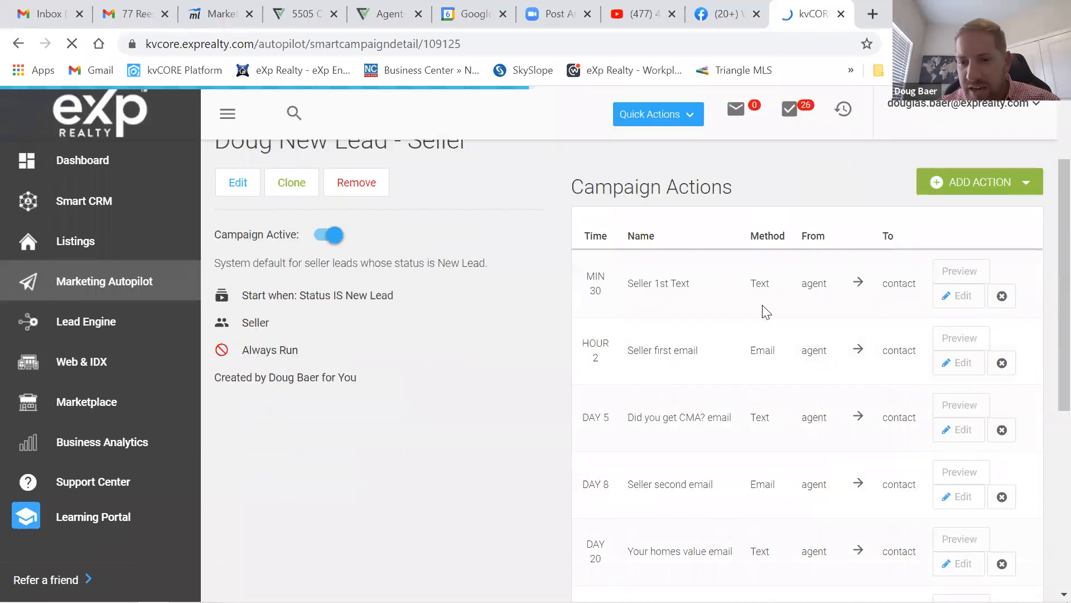
{"action": "scroll", "coordinate": [767, 413], "scroll_direction": "down", "scroll_amount": 3}
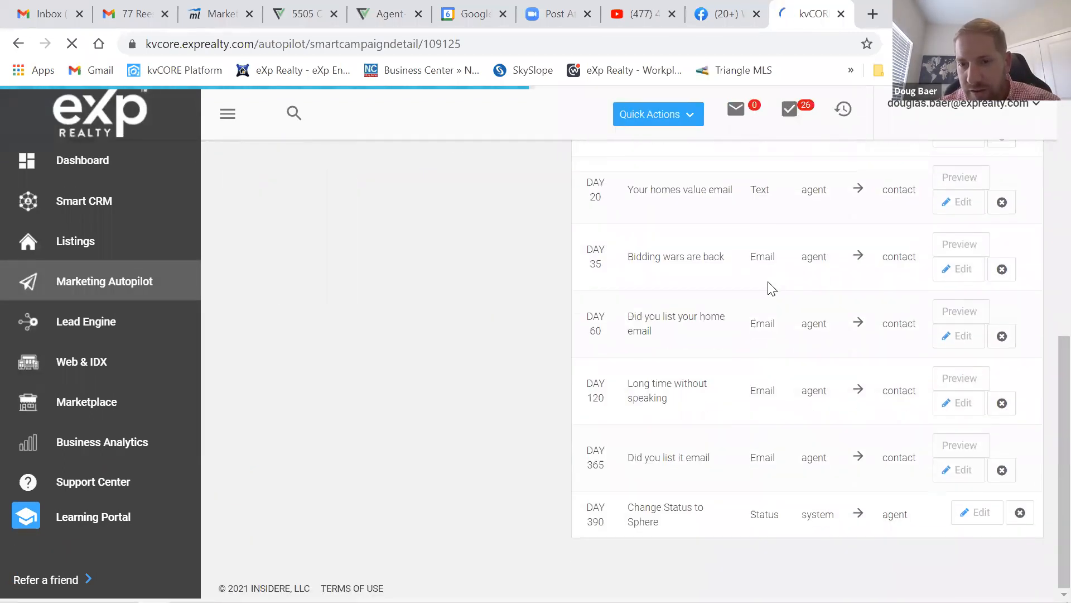
{"action": "scroll", "coordinate": [779, 416], "scroll_direction": "up", "scroll_amount": 9}
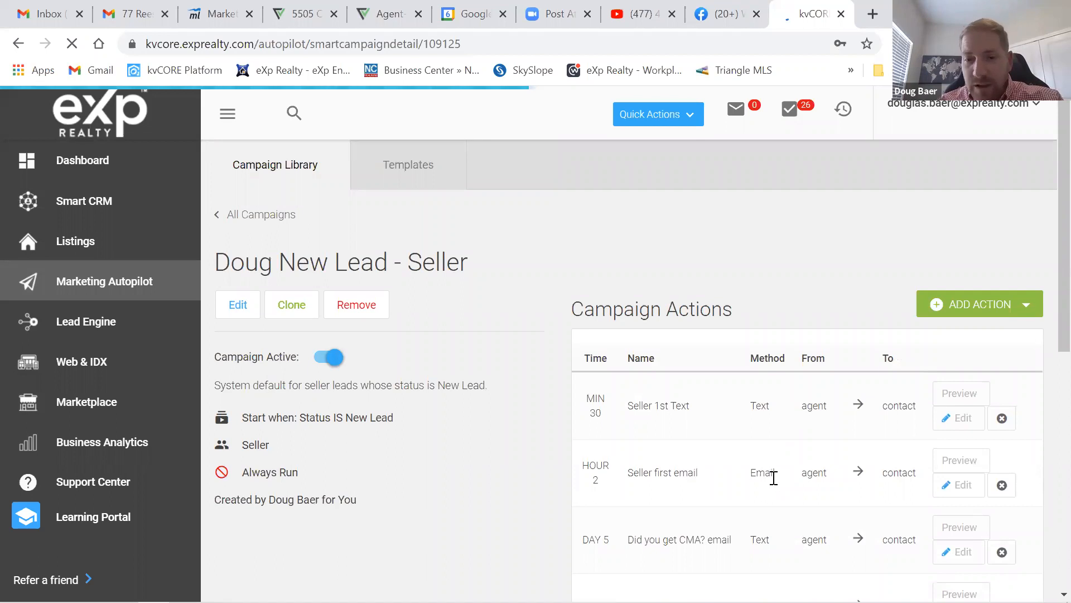
{"action": "scroll", "coordinate": [801, 418], "scroll_direction": "down", "scroll_amount": 3}
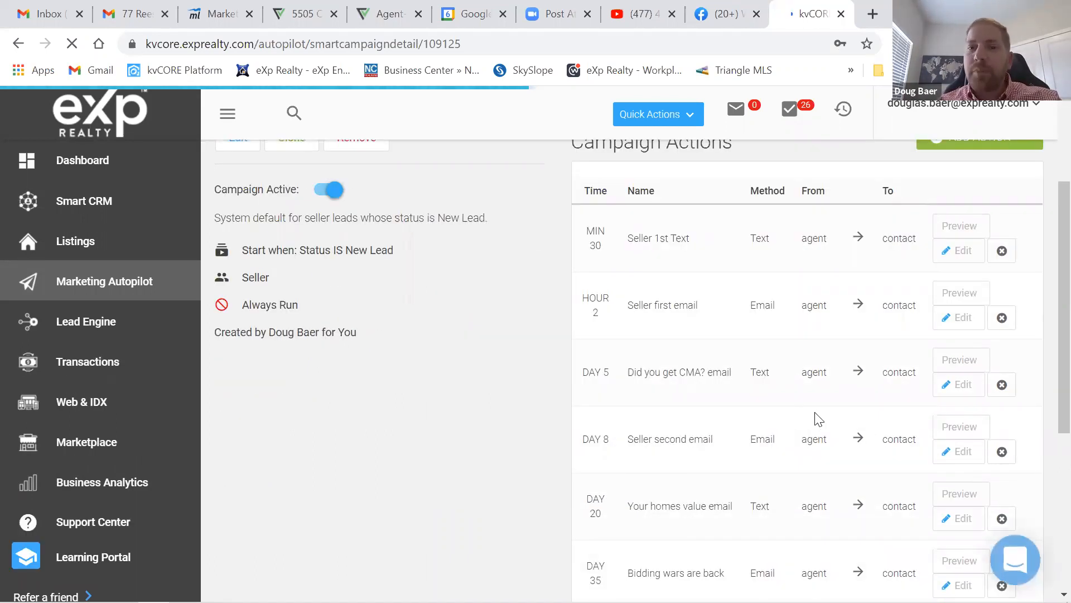
{"action": "scroll", "coordinate": [818, 418], "scroll_direction": "up", "scroll_amount": 3}
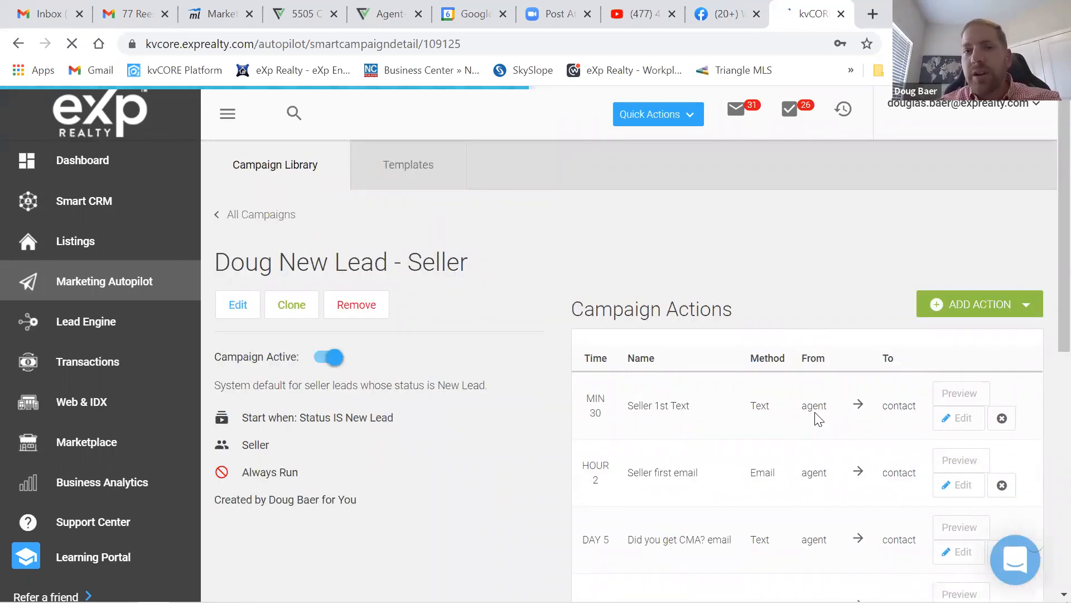
{"action": "left_click", "coordinate": [244, 223]}
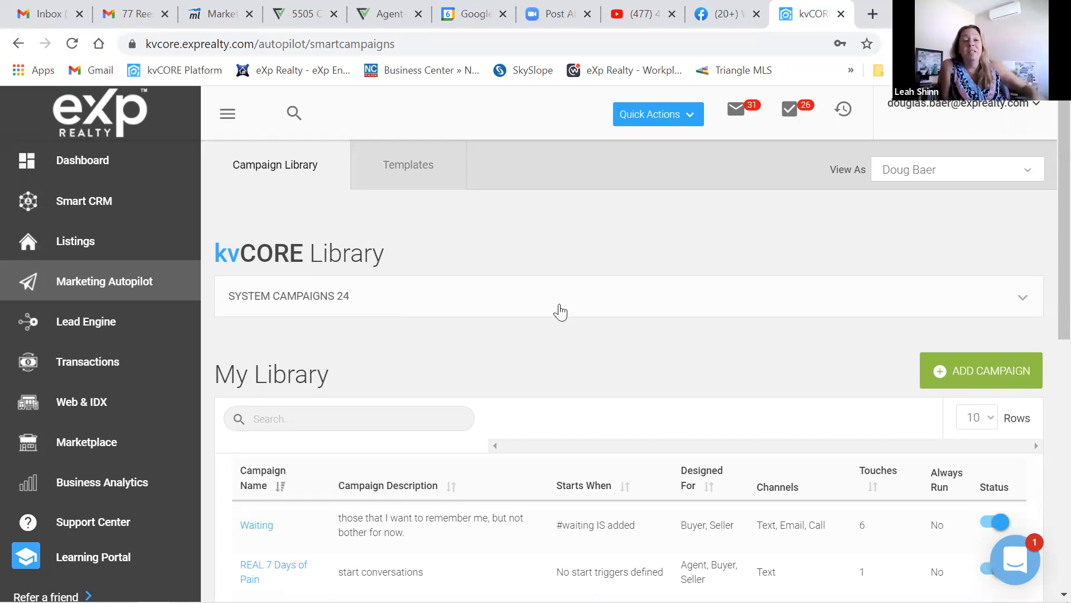
- Scan the My Library table: Waiting, REAL 7 Days of Pain and Open House, all switched on
{"action": "scroll", "coordinate": [560, 311], "scroll_direction": "down", "scroll_amount": 5}
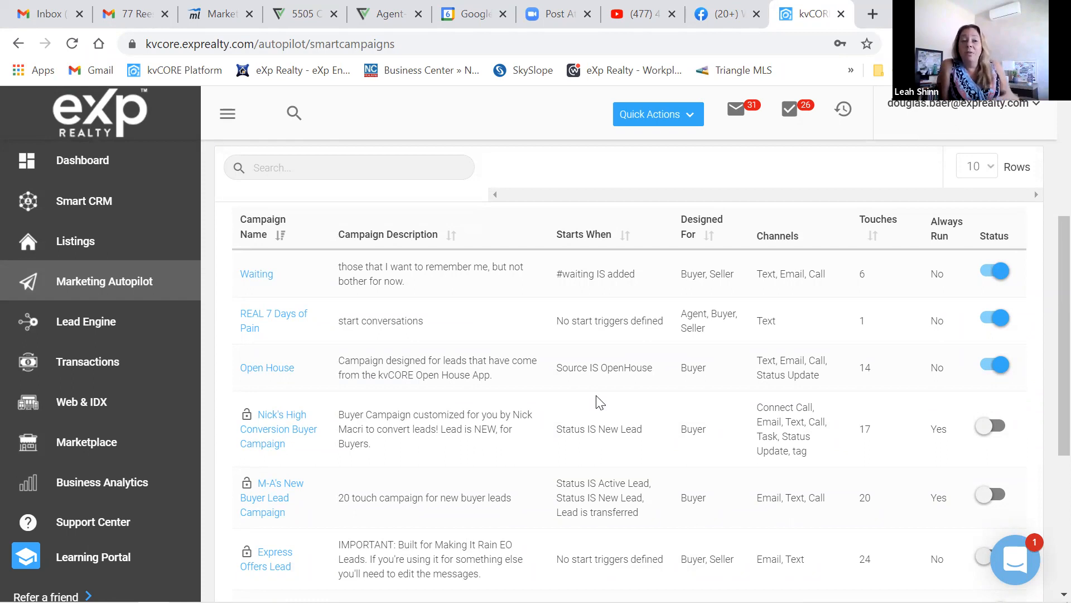
{"action": "scroll", "coordinate": [600, 402], "scroll_direction": "down", "scroll_amount": 3}
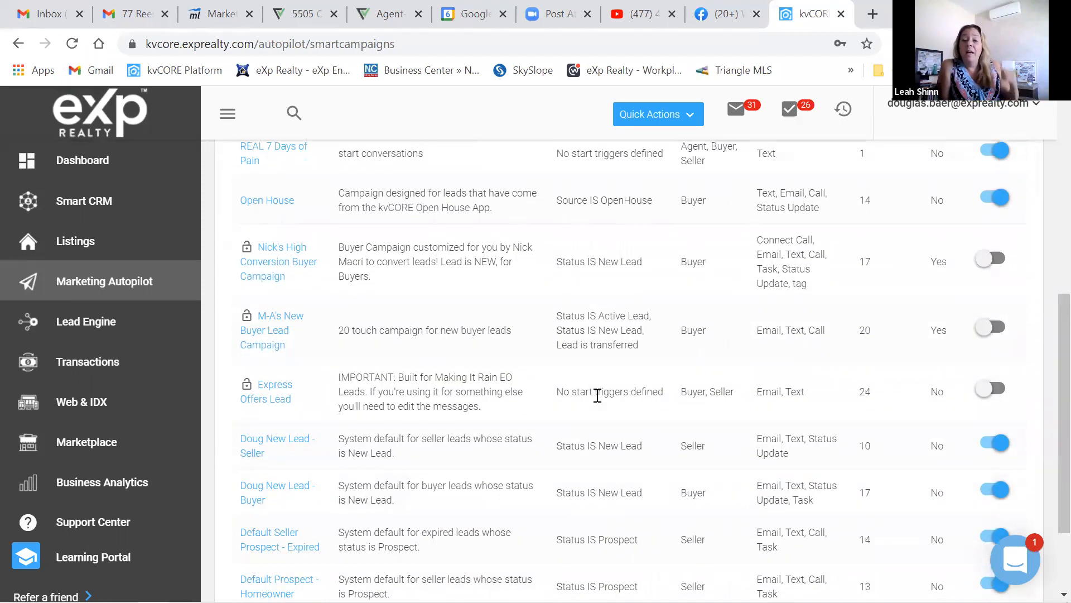
{"action": "scroll", "coordinate": [600, 402], "scroll_direction": "down", "scroll_amount": 2}
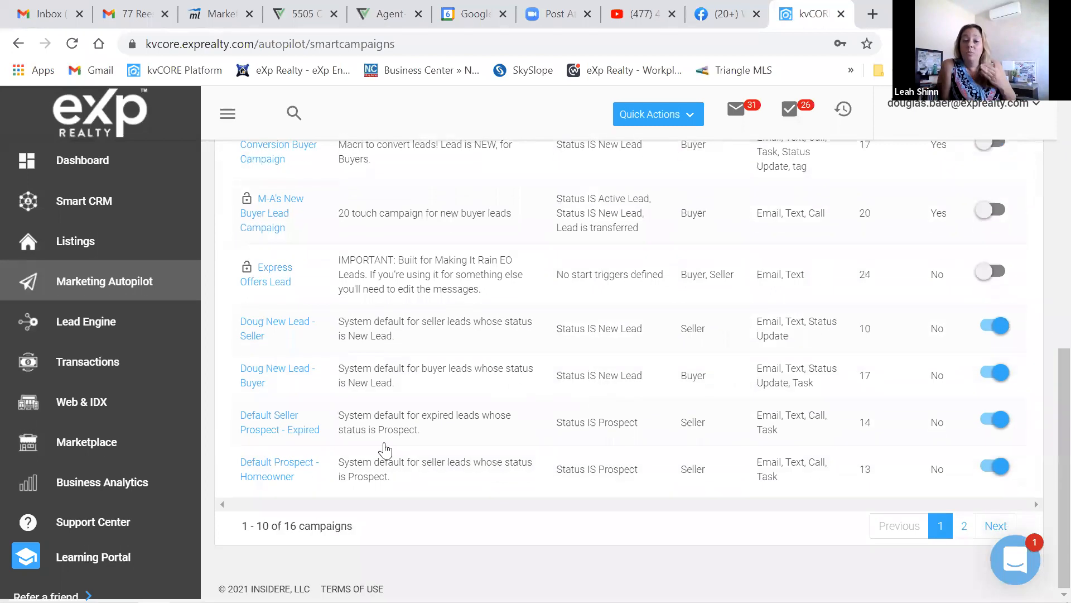
{"action": "scroll", "coordinate": [262, 426], "scroll_direction": "up", "scroll_amount": 9}
{"action": "scroll", "coordinate": [263, 427], "scroll_direction": "down", "scroll_amount": 3}
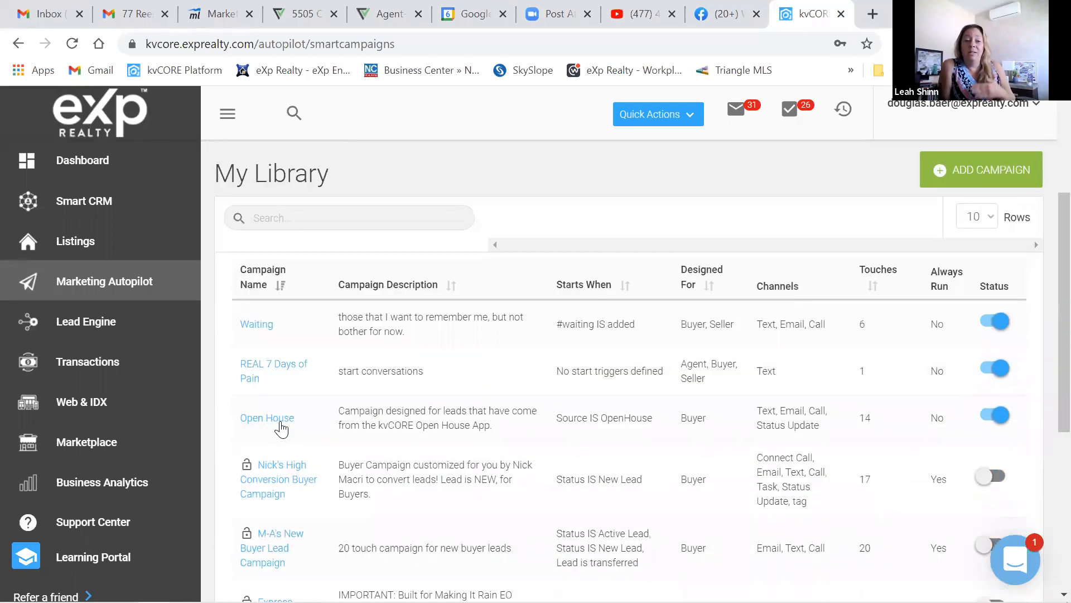